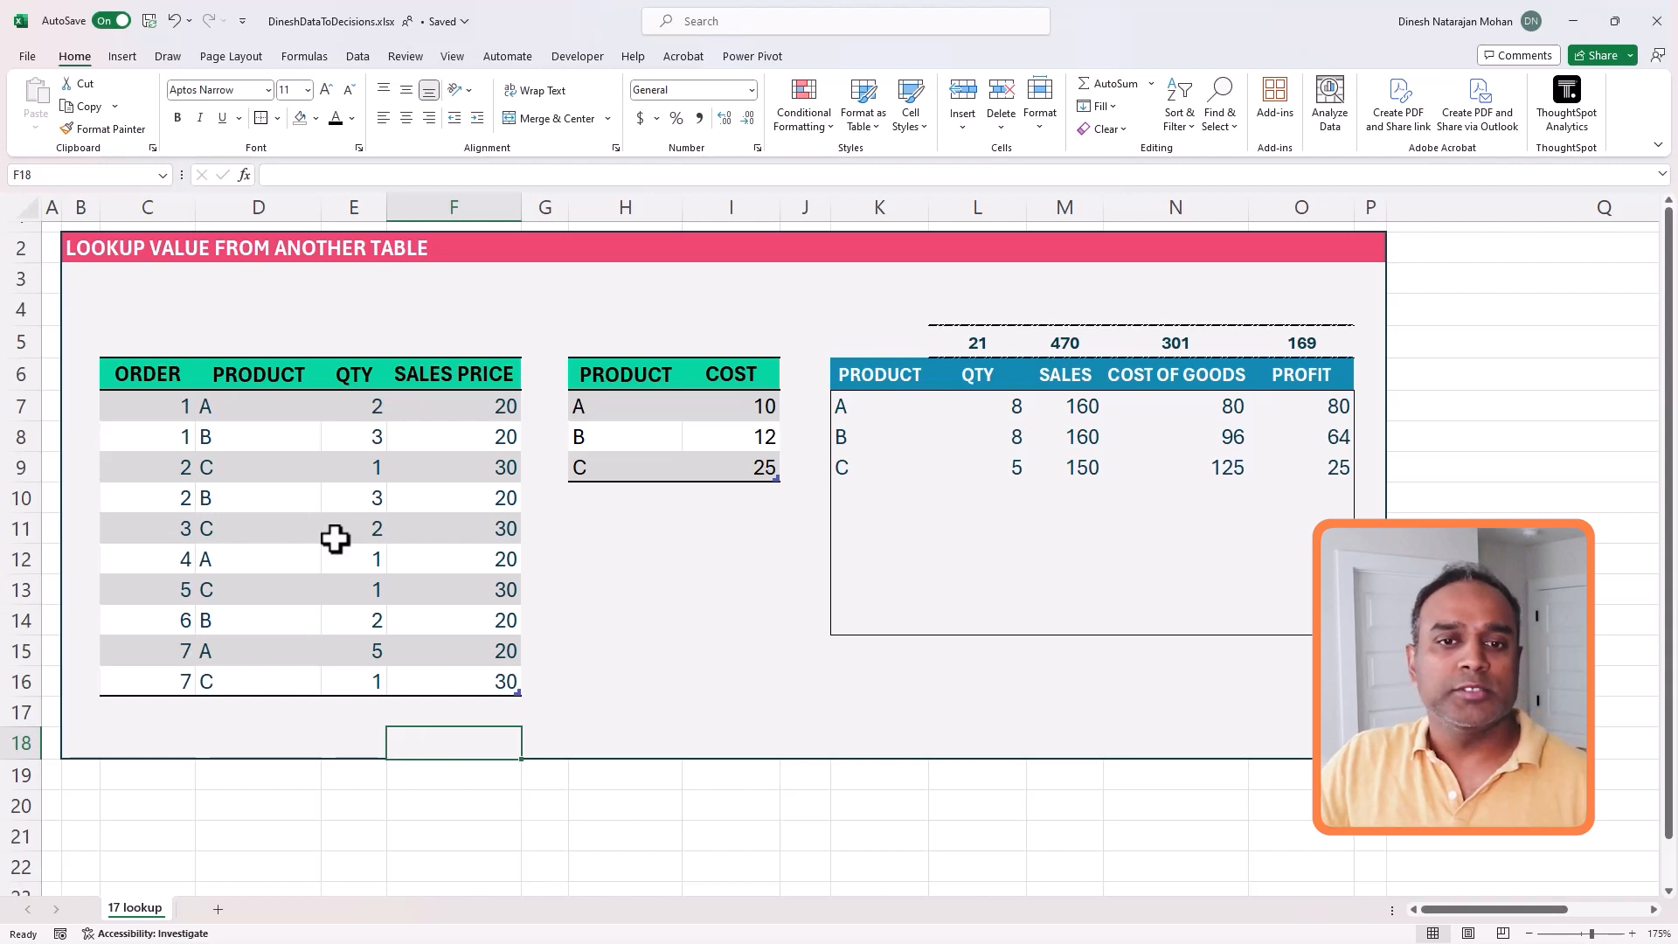
- Examine the rows of orders 1 and 2 in the order table and the separate product cost table
left_click_drag(180, 411, 478, 453)
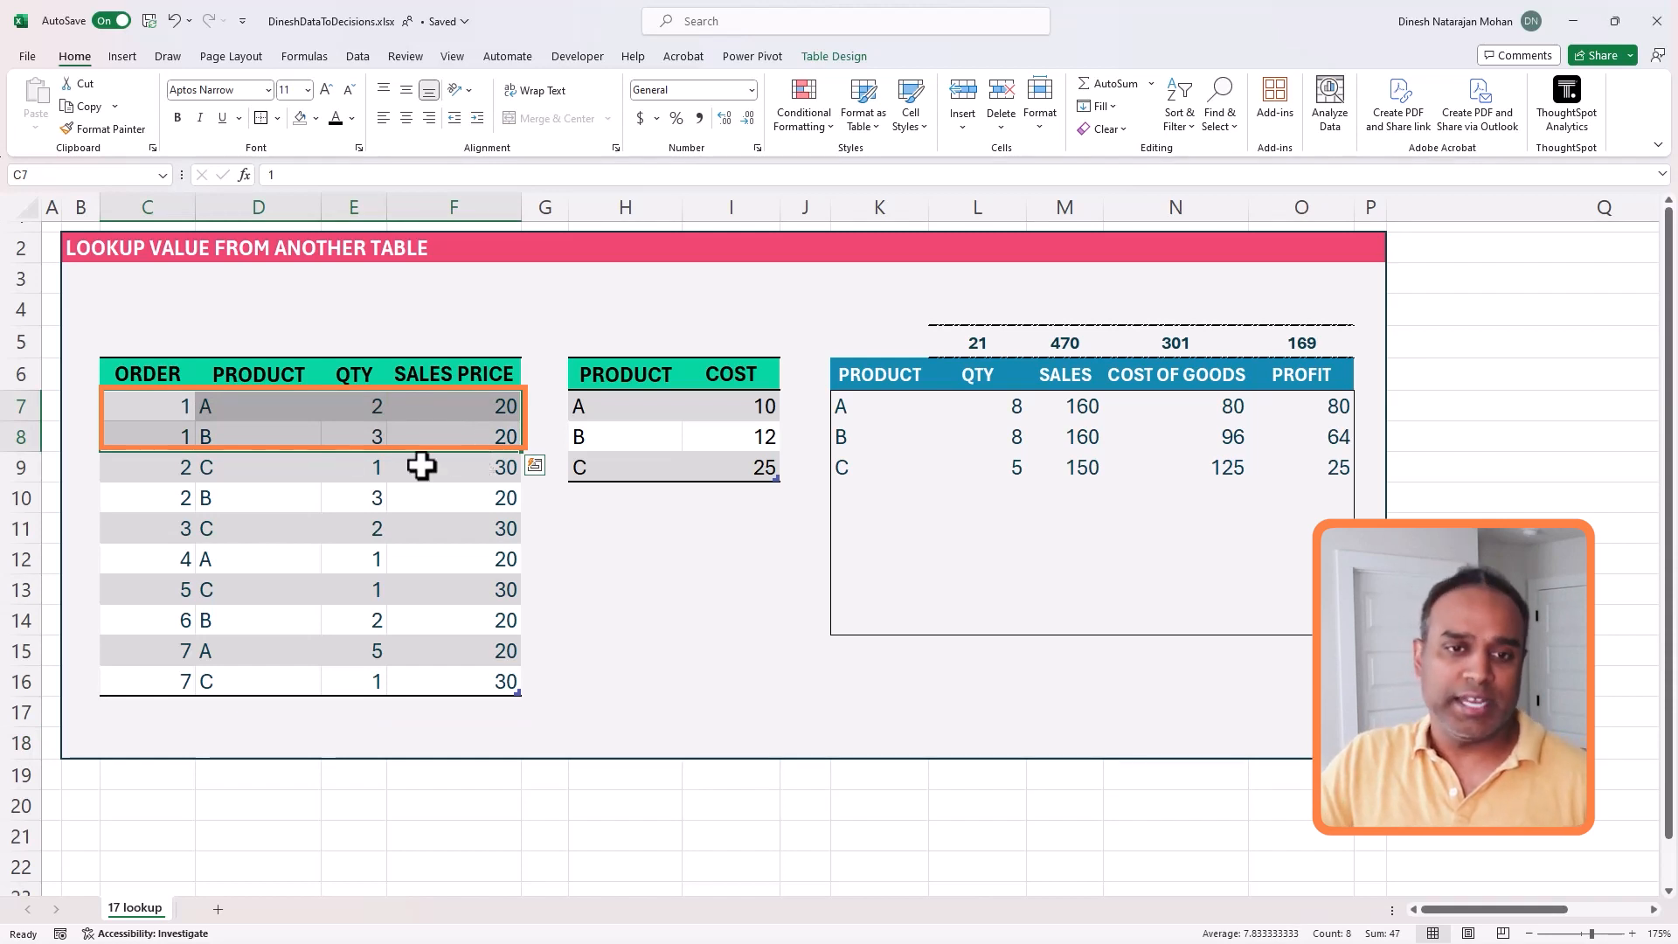
left_click_drag(174, 406, 176, 428)
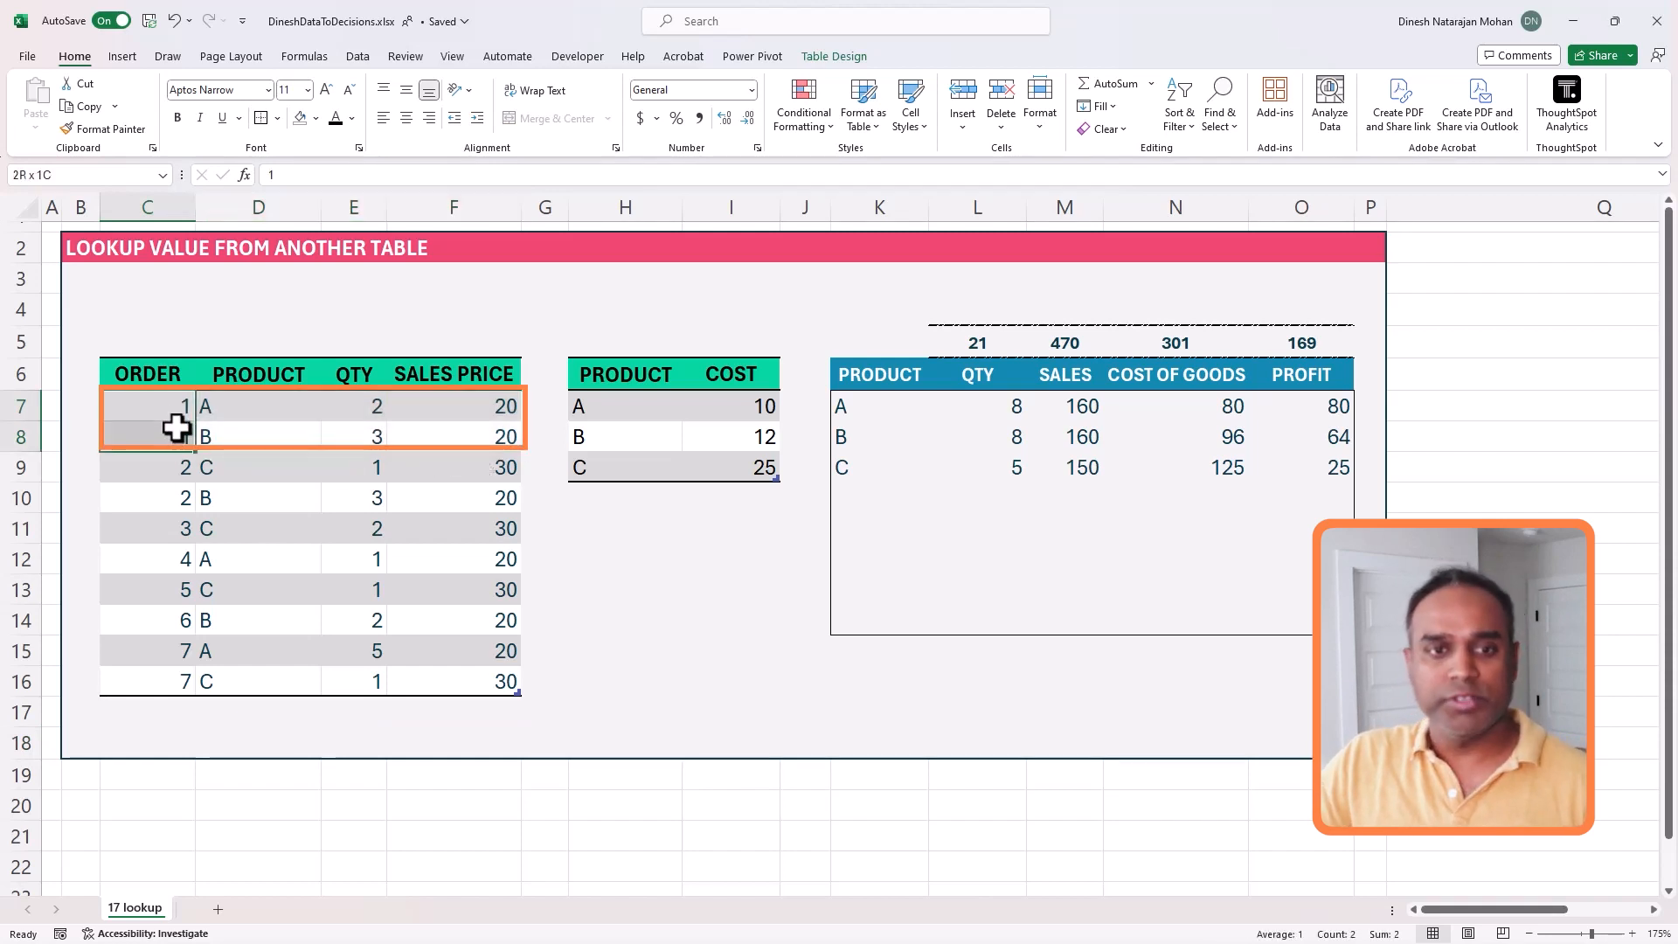
left_click(347, 409)
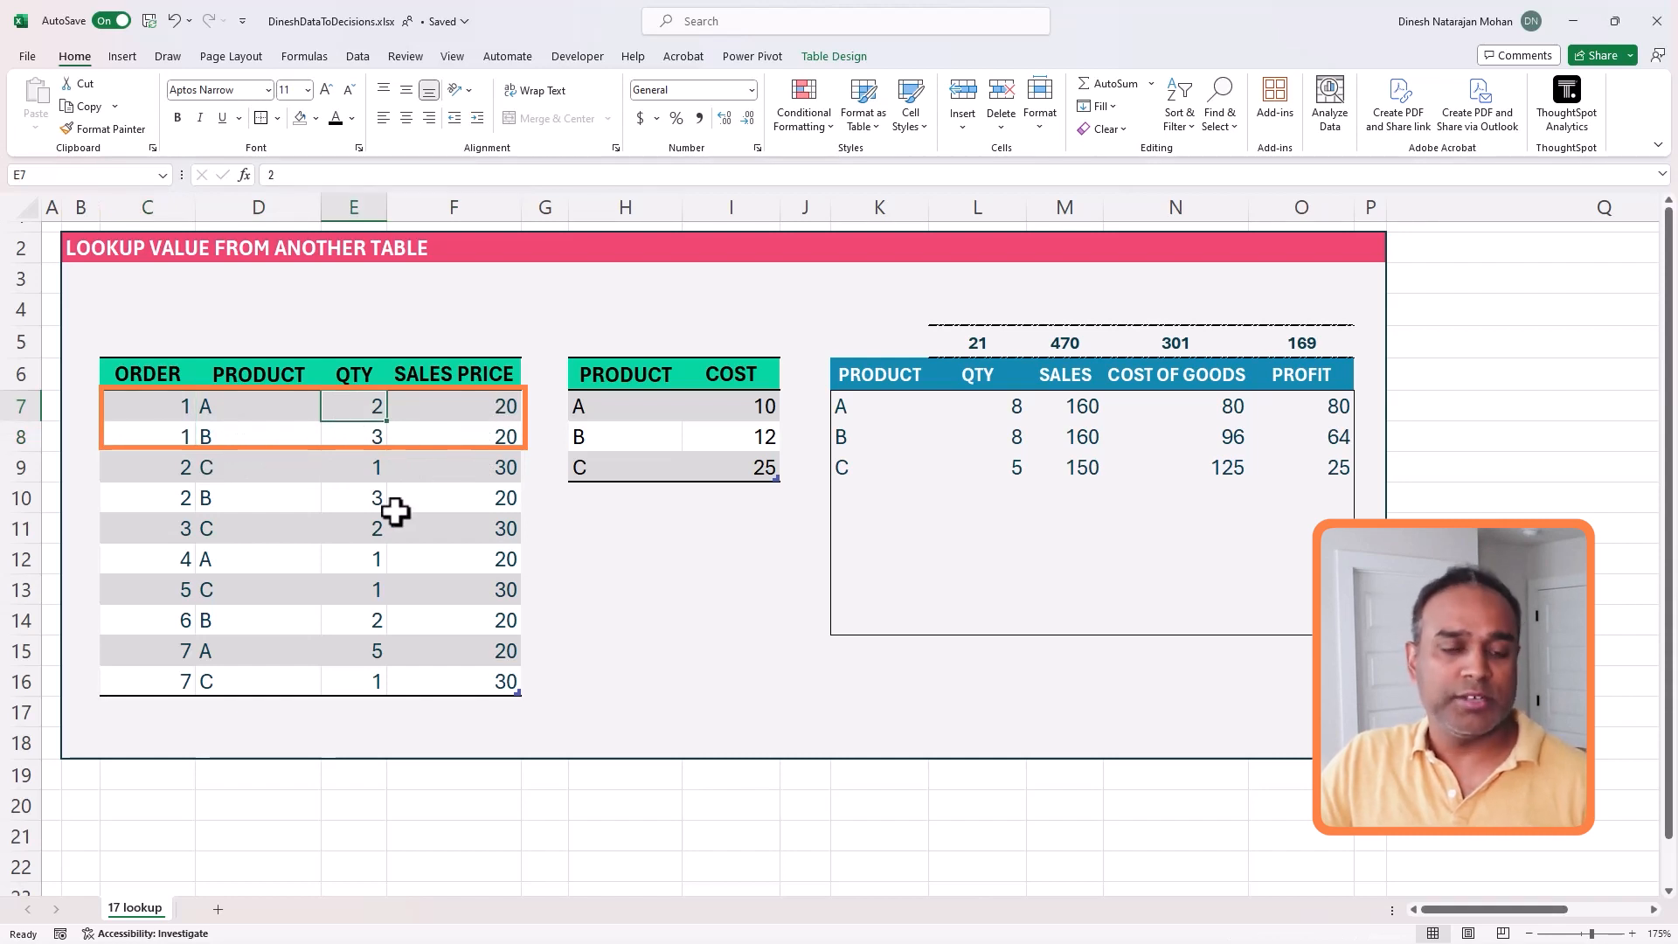
mouse_move(140, 472)
left_mouse_down()
mouse_move(270, 498)
mouse_move(465, 492)
left_mouse_up()
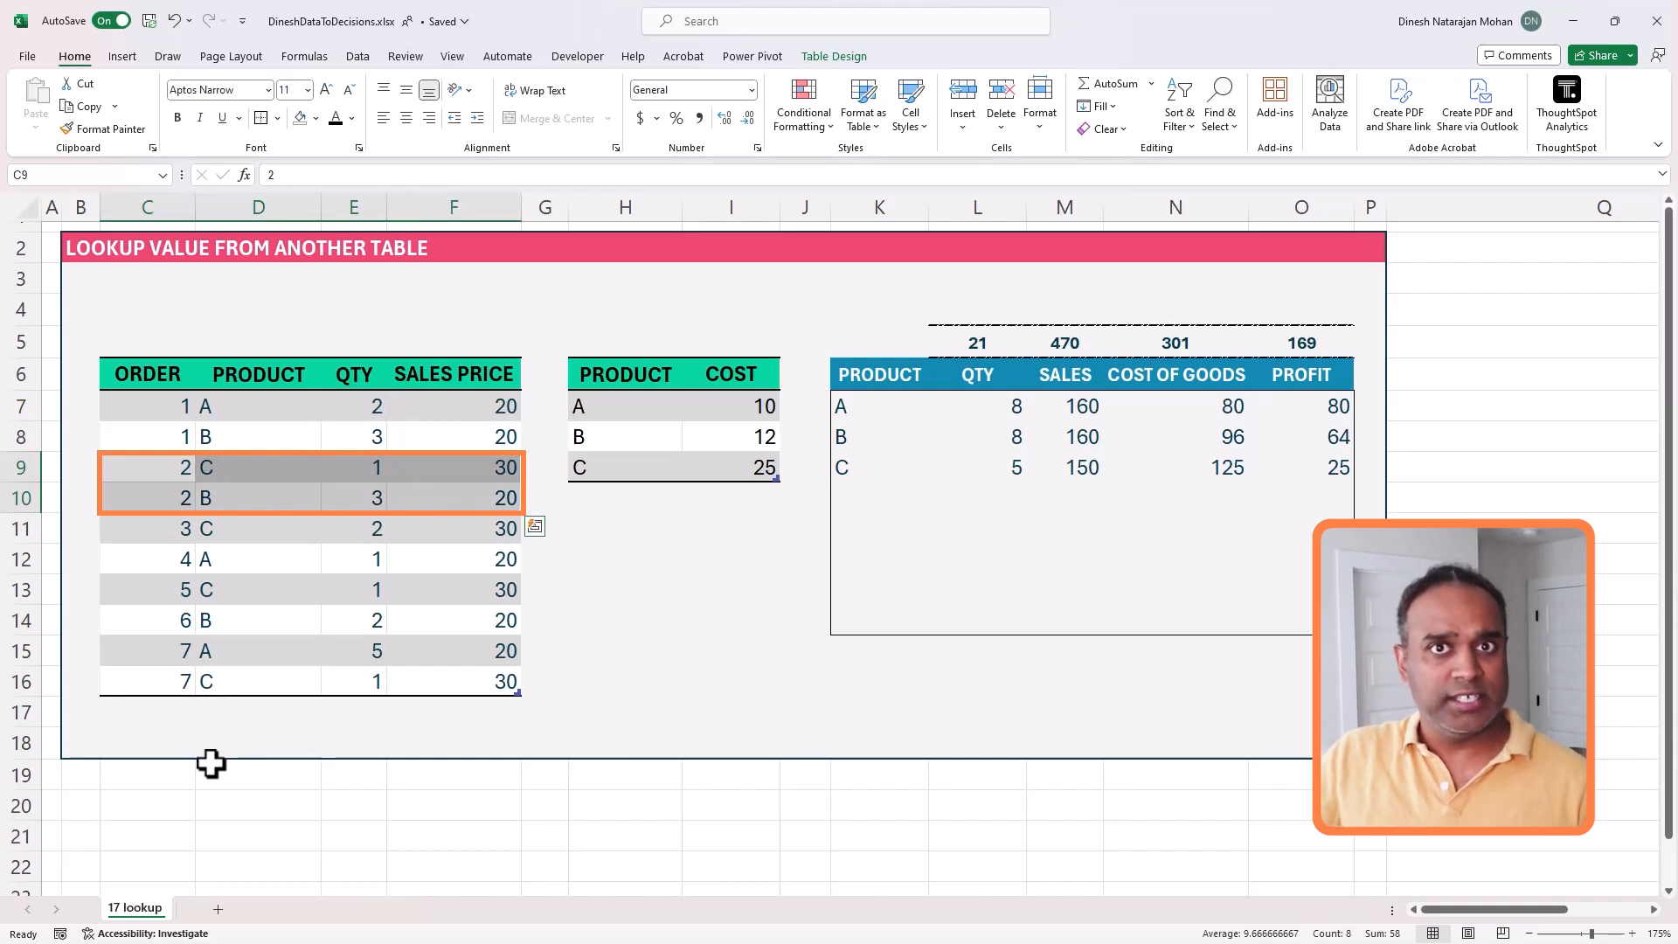
left_click(622, 529)
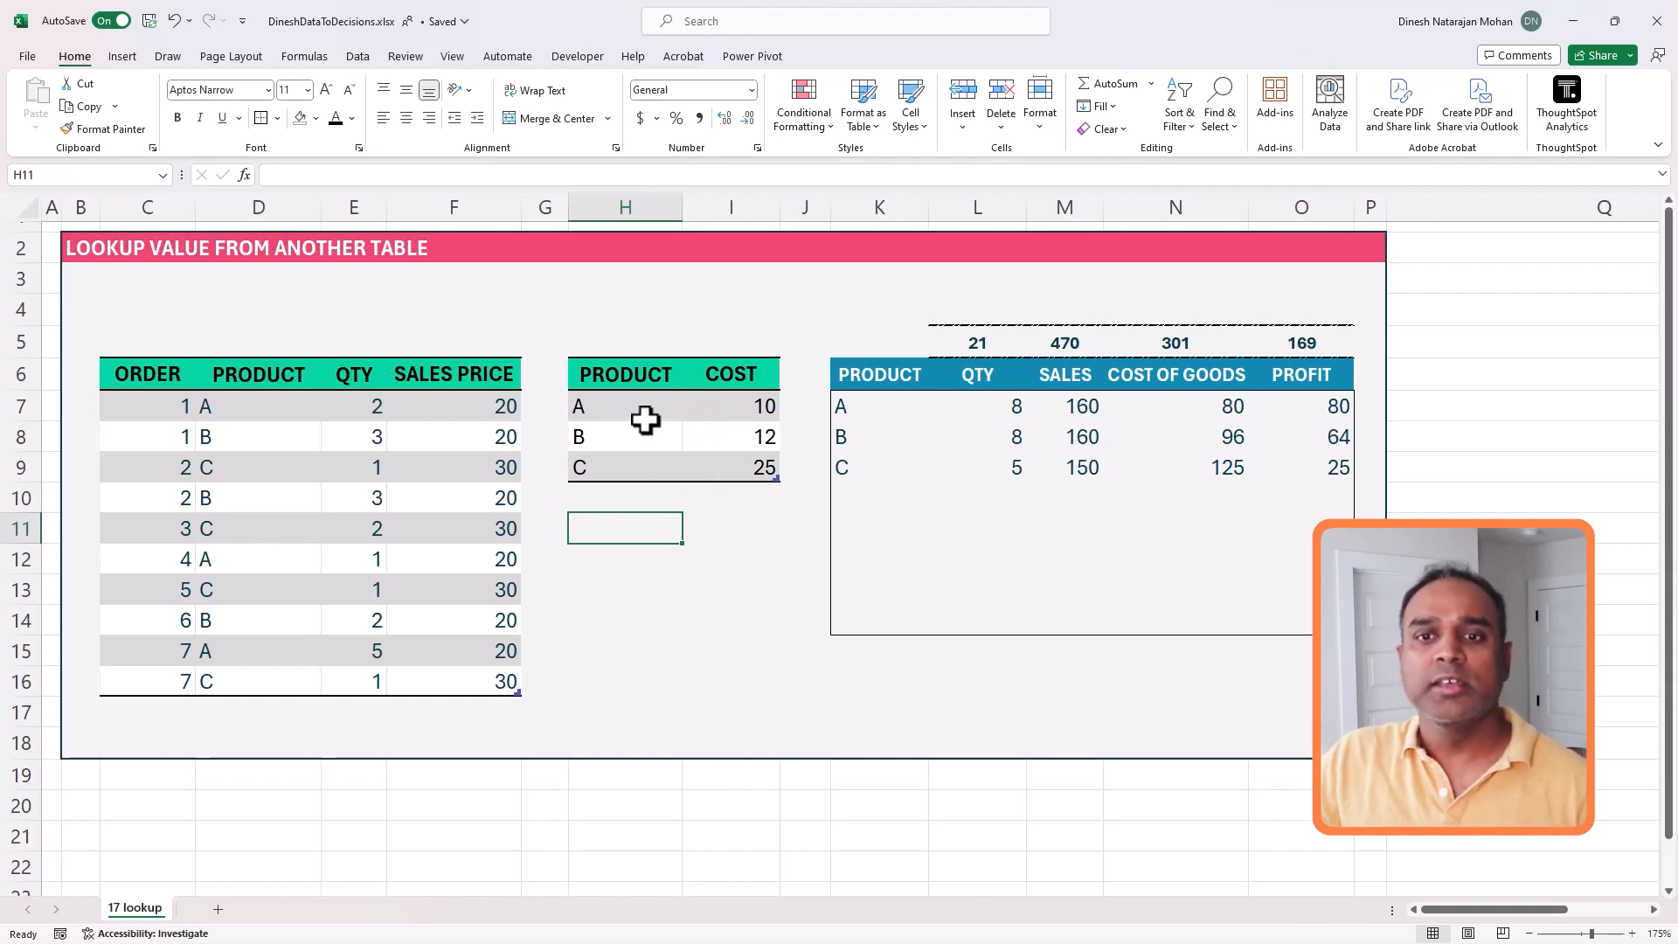
left_click_drag(641, 372, 719, 454)
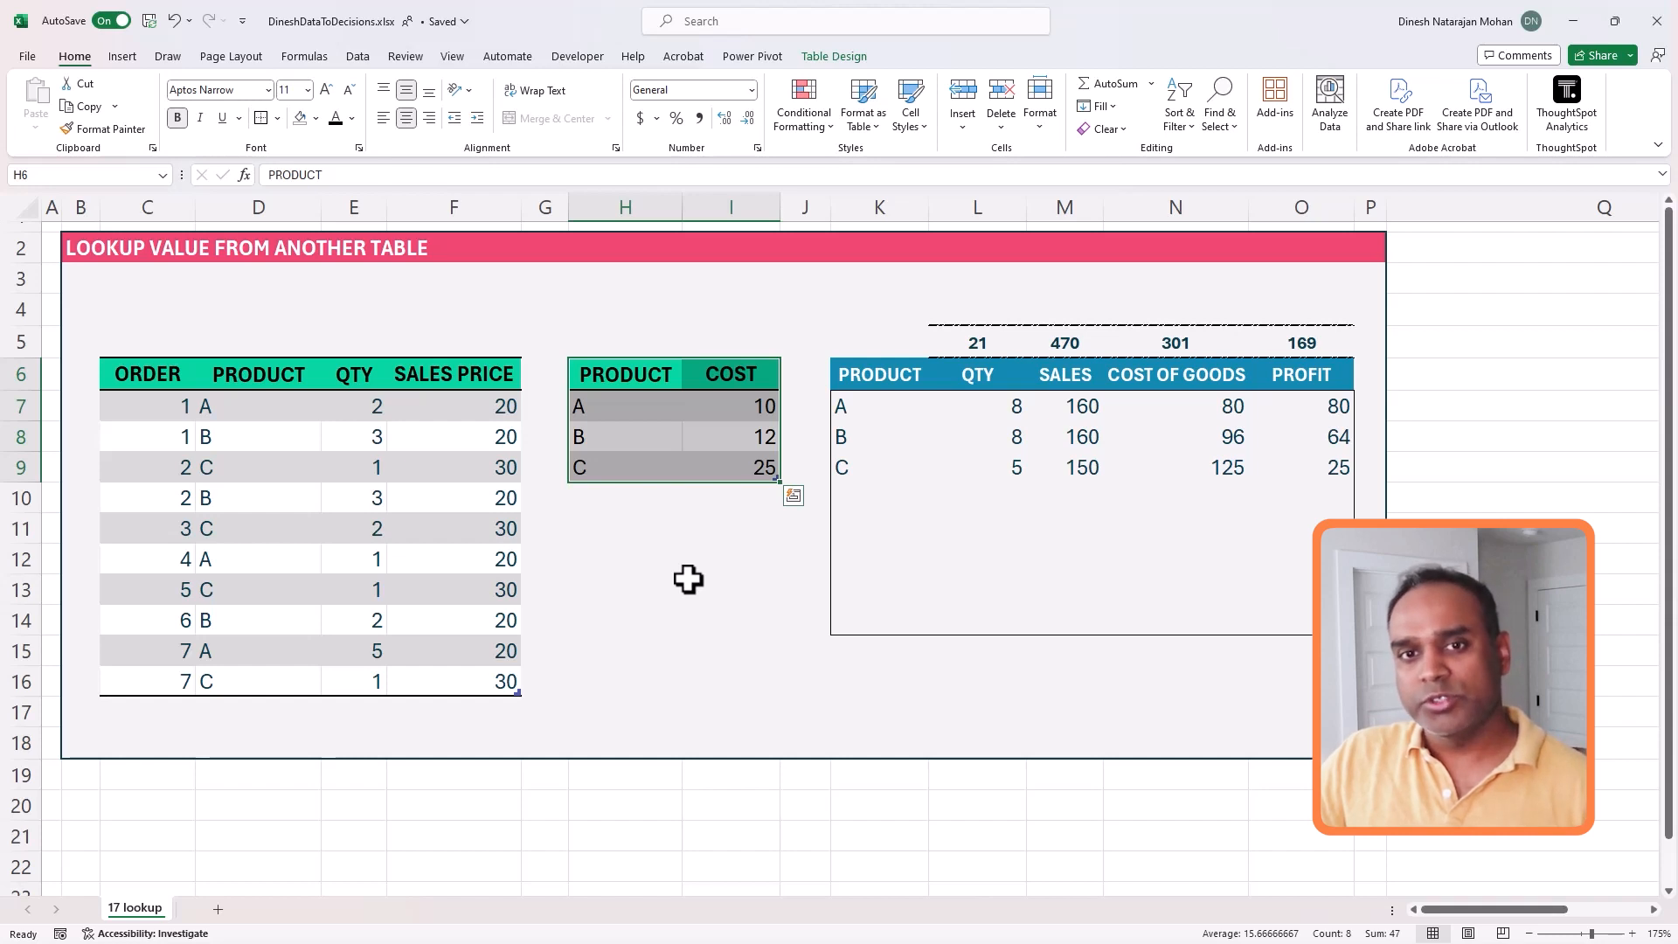
left_click(688, 579)
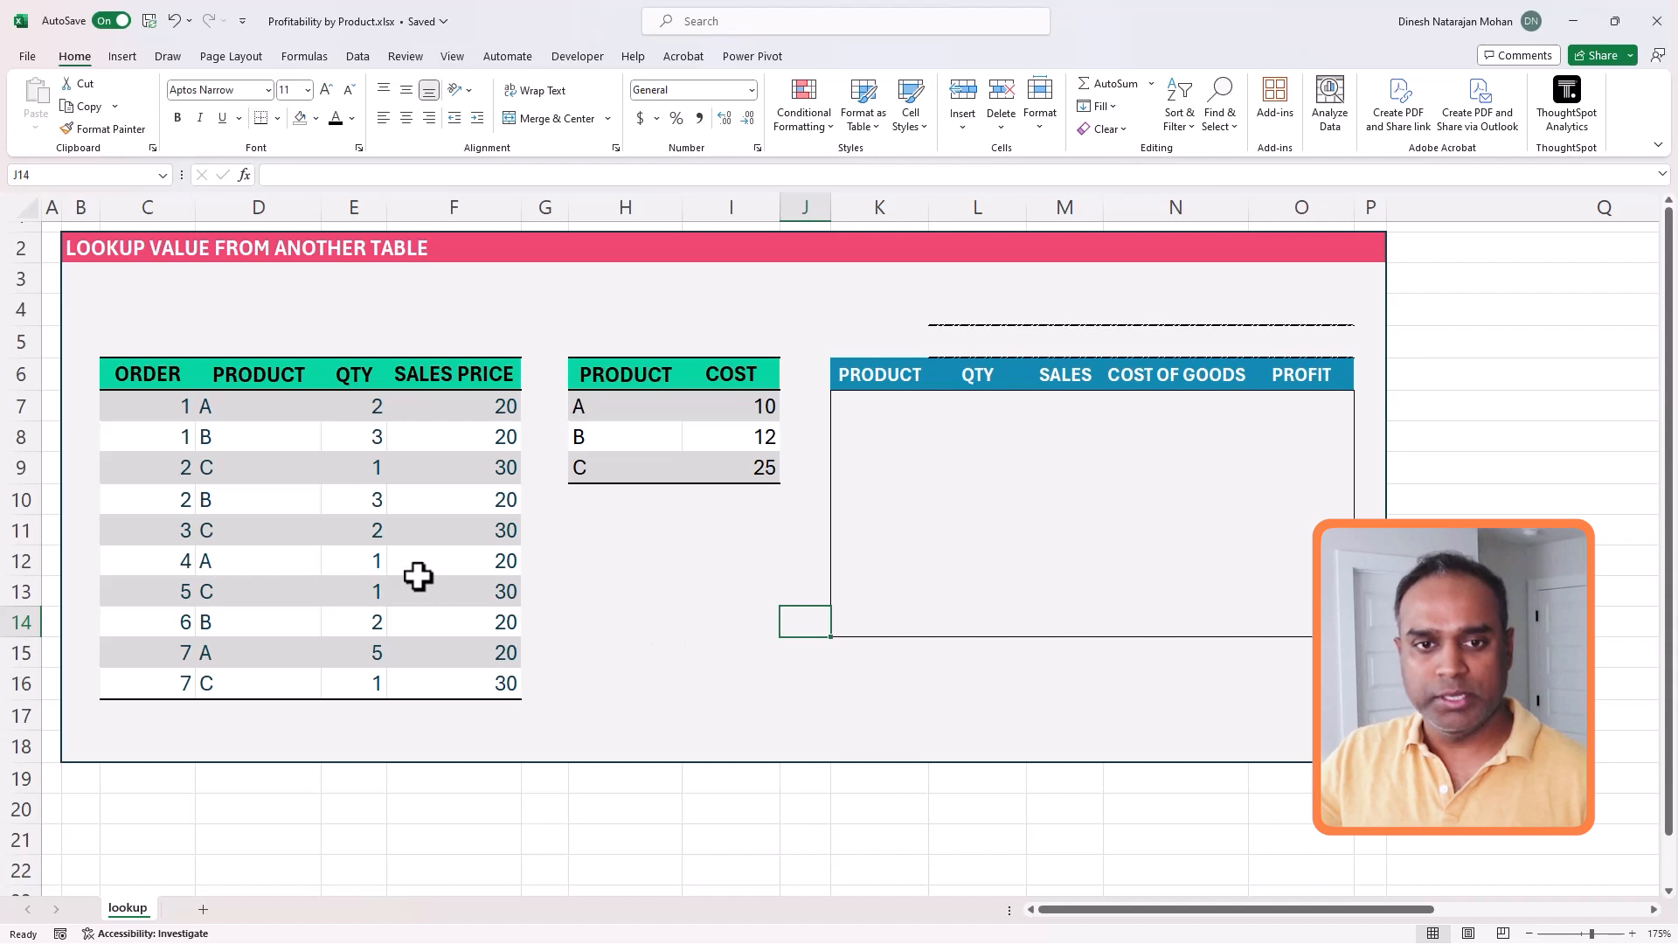
- Convert the order data in C6:F16 into a table with headers and name it ORDERDETAILS
left_click_drag(159, 373, 458, 675)
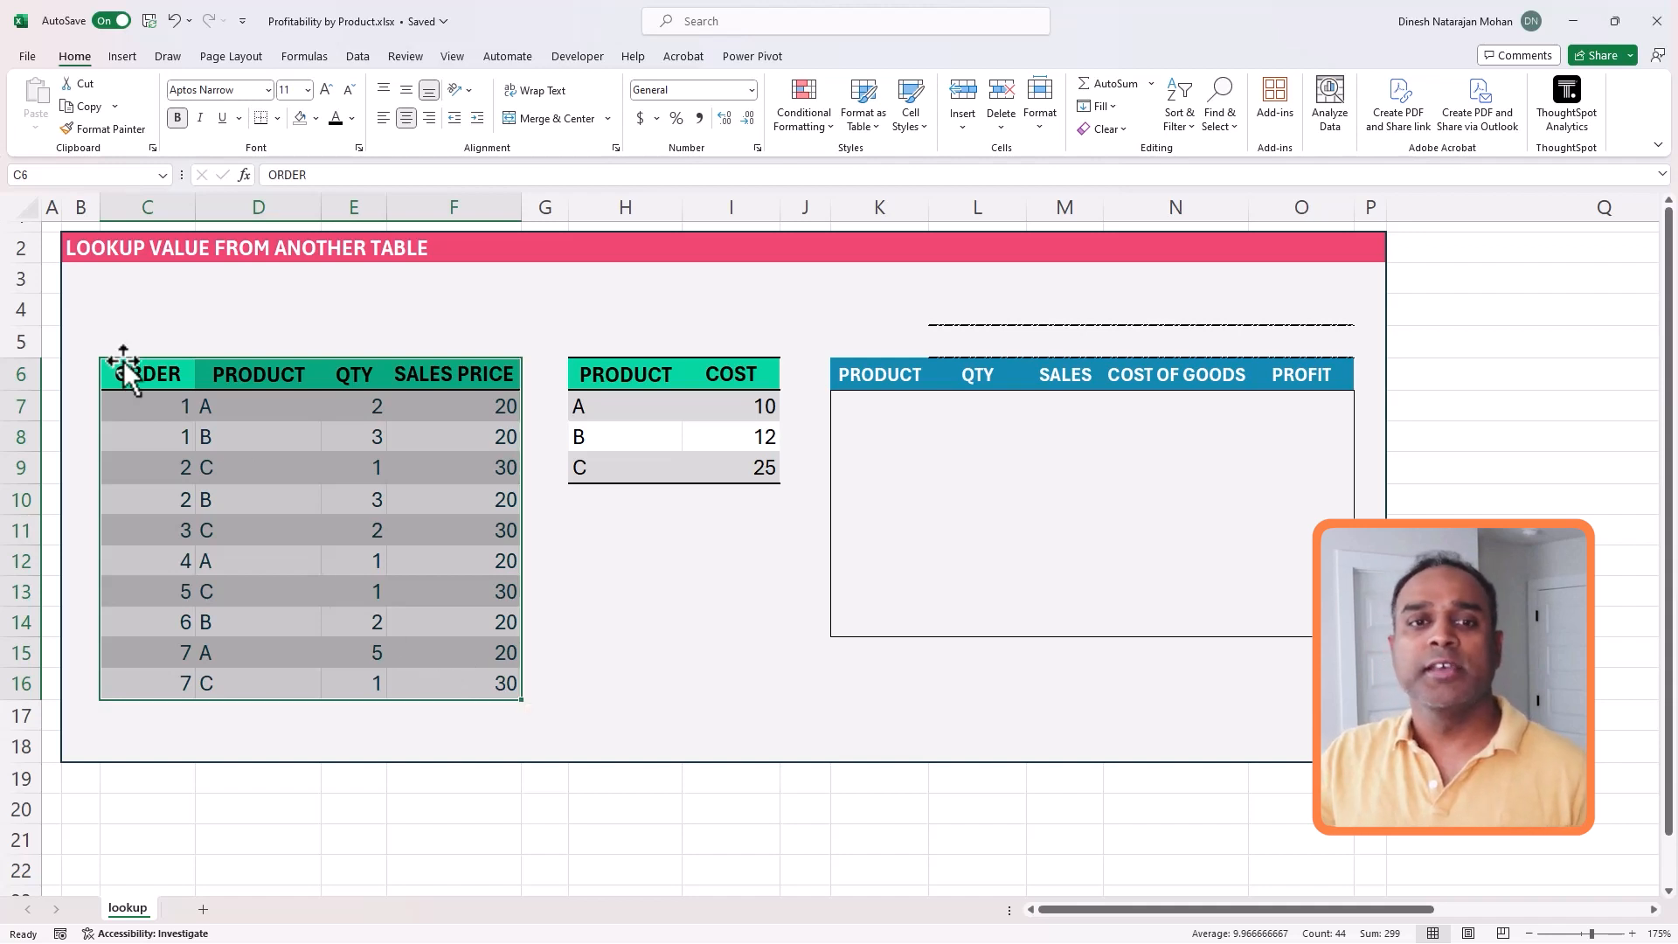
mouse_move(138, 371)
left_mouse_down()
mouse_move(446, 626)
mouse_move(477, 676)
left_mouse_up()
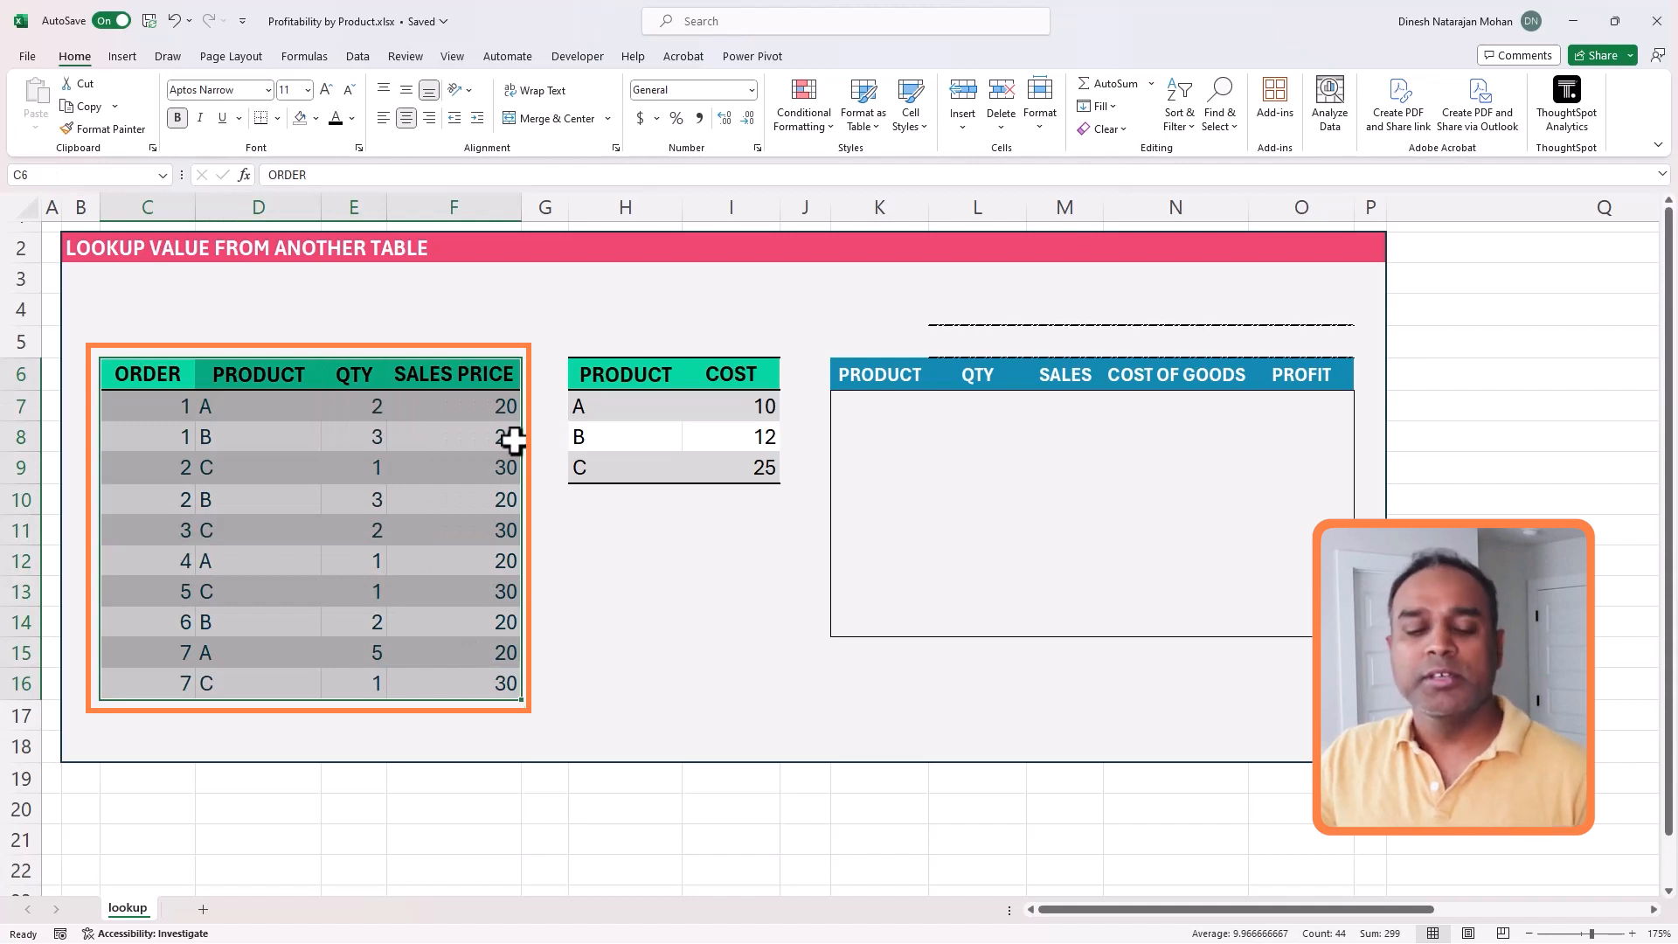
key("ctrl+t")
left_click(1005, 560)
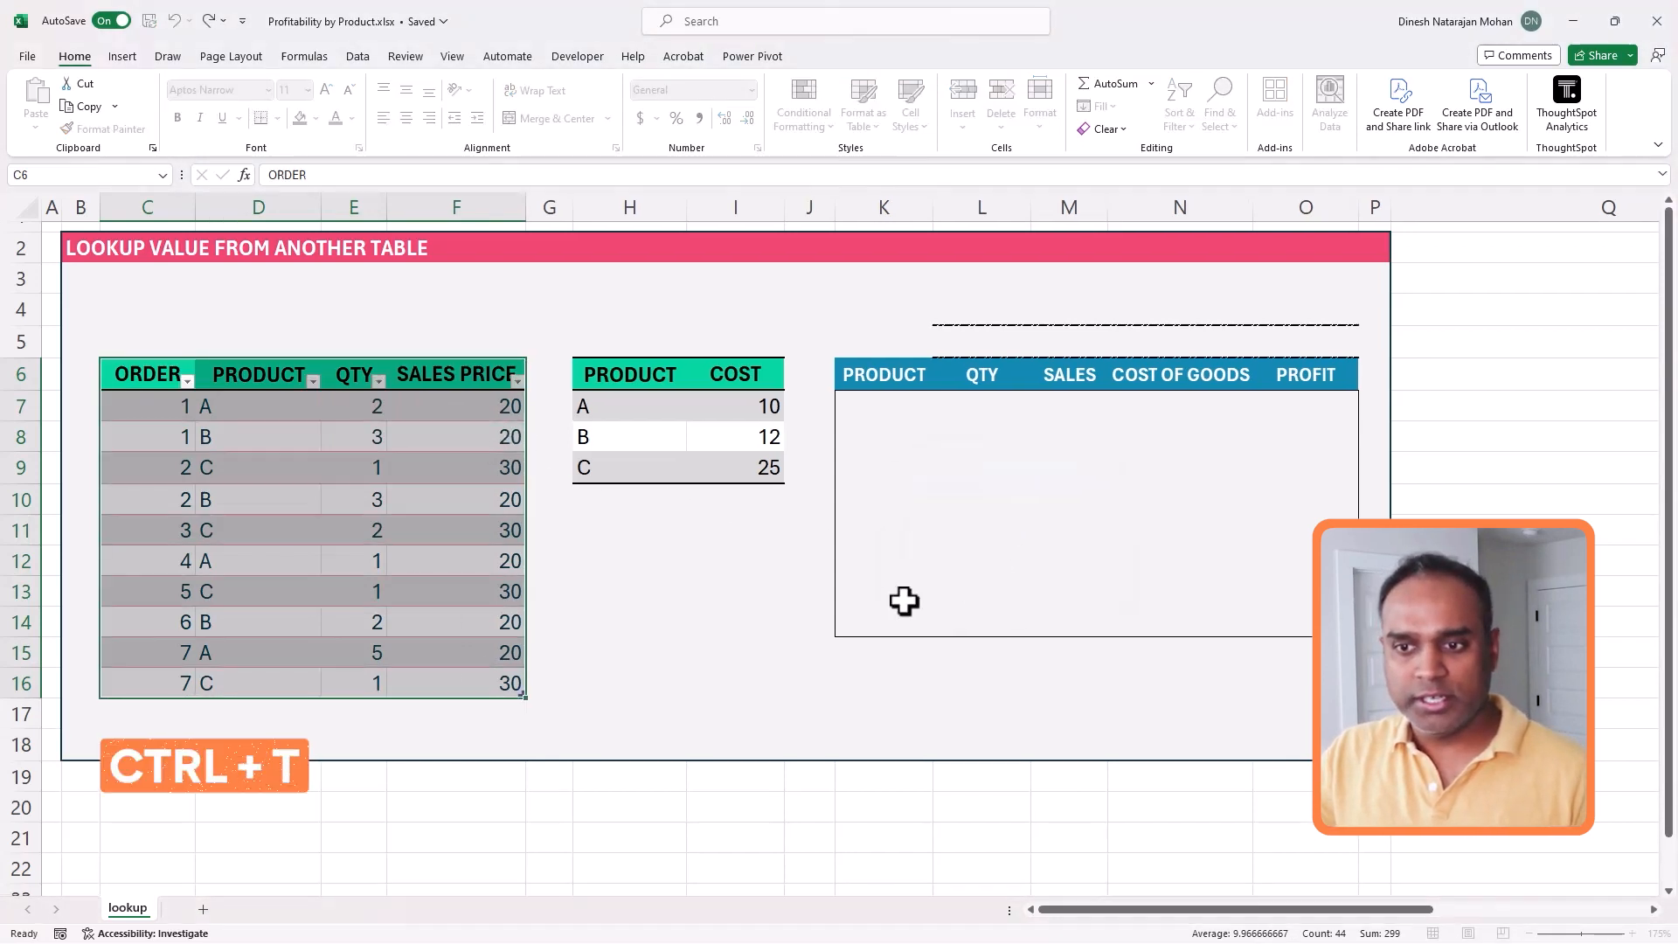
left_click(87, 105)
type("ORDERS")
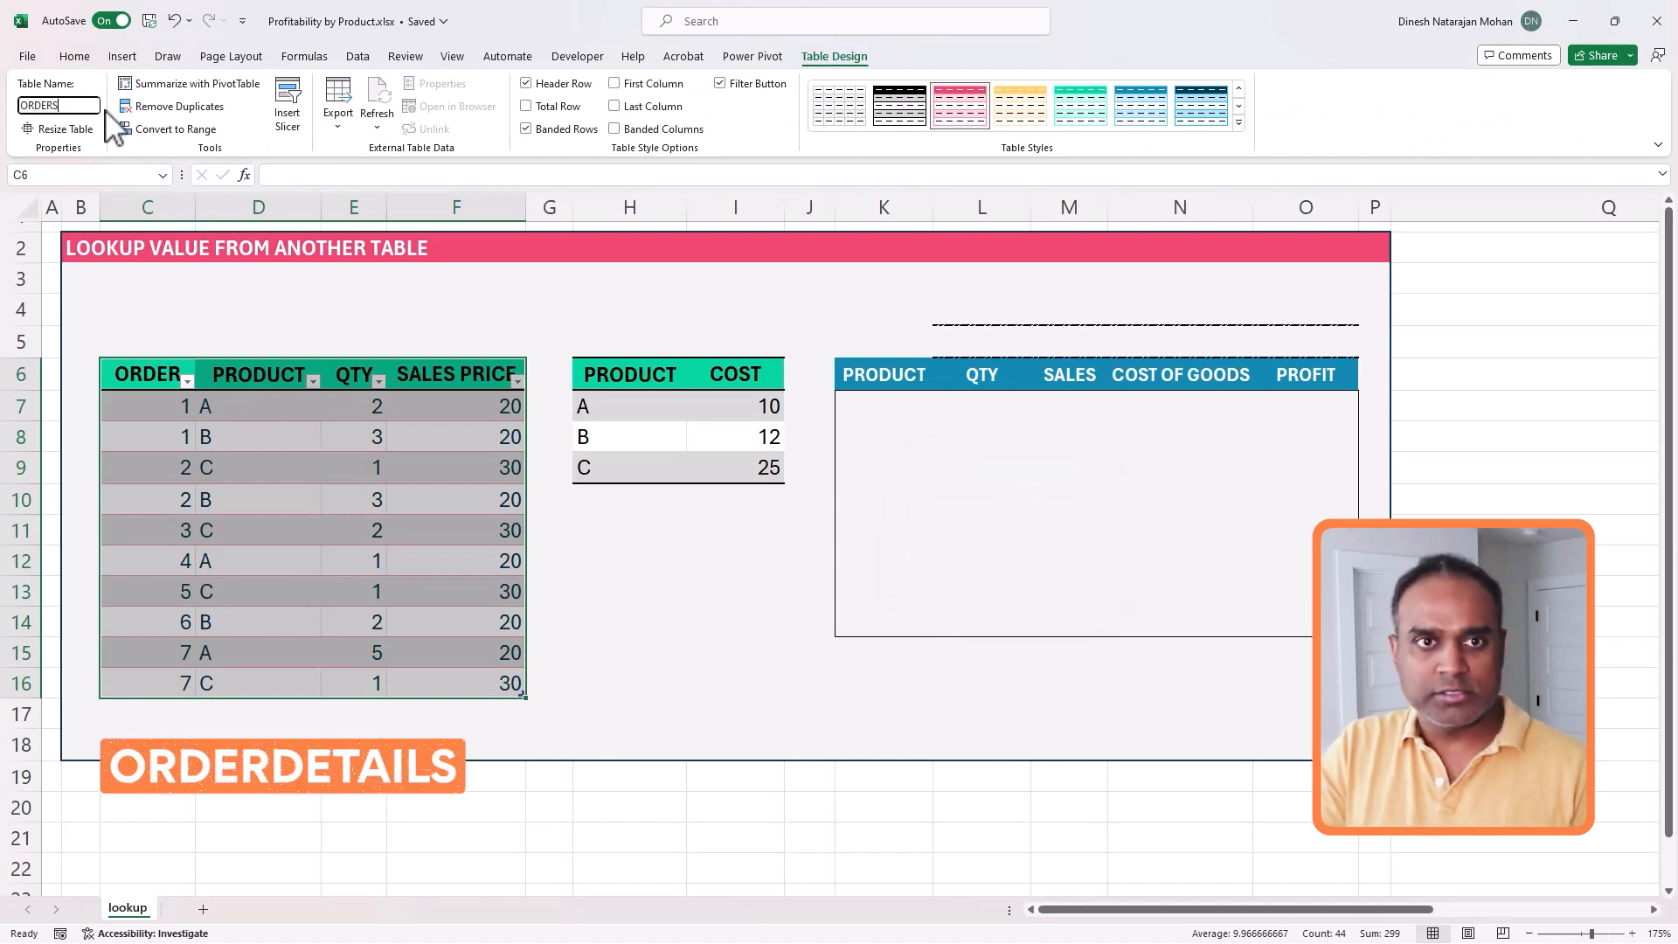
key("Return")
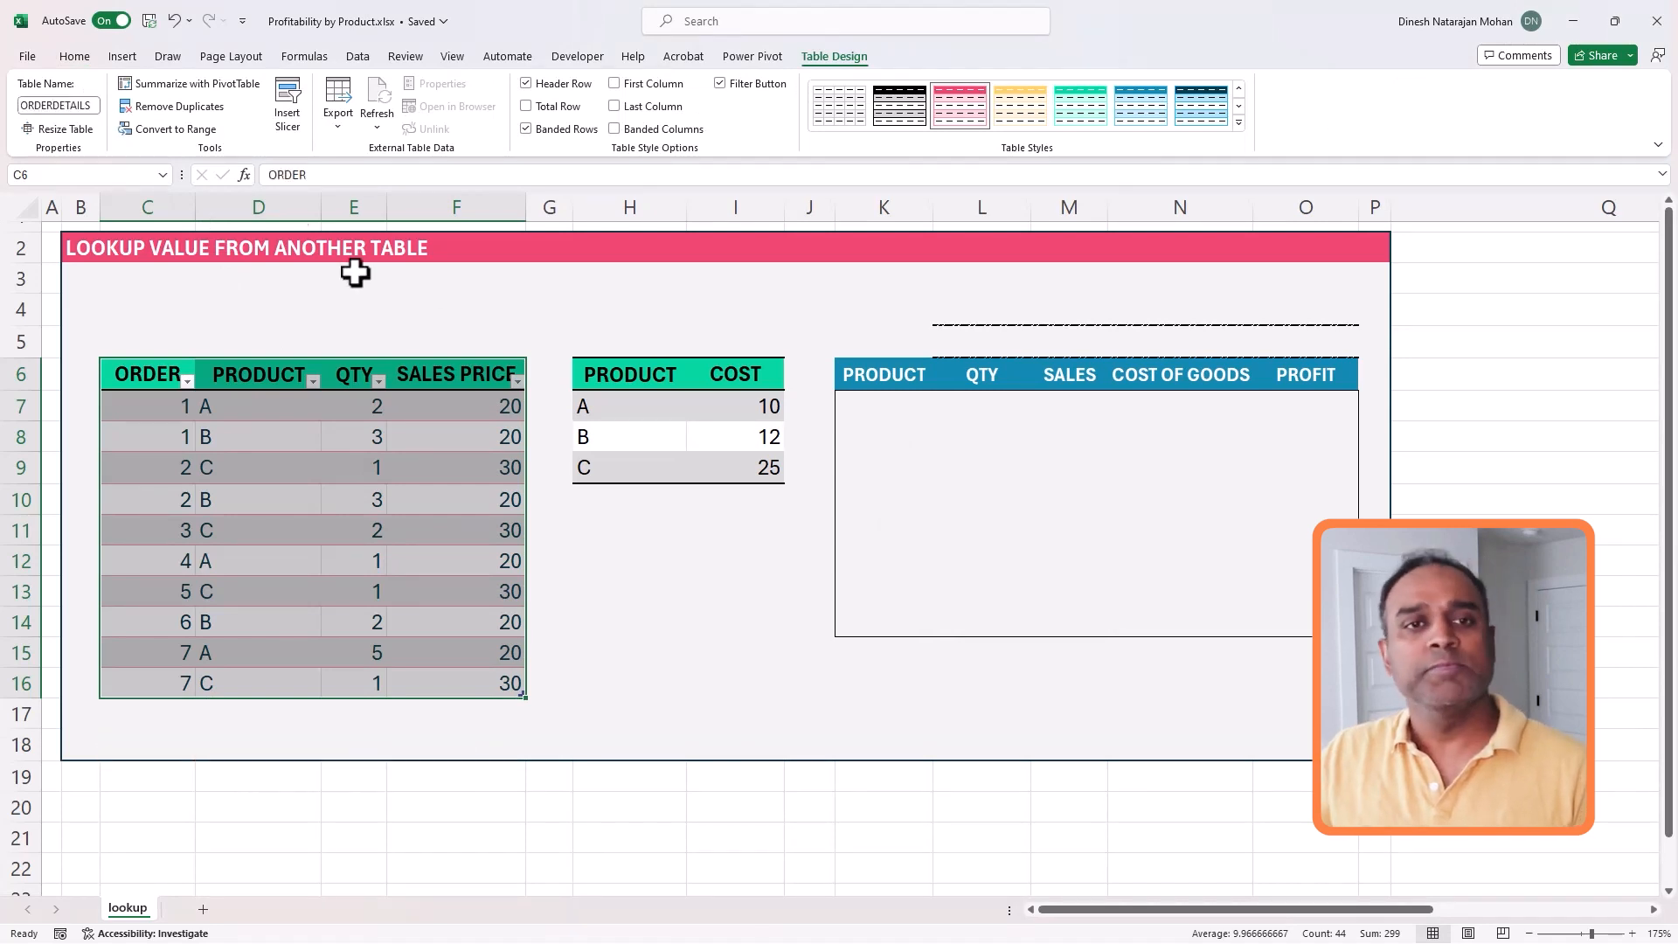
- Convert the product cost data in H6:I9 into a table with headers and name it COST
left_click(628, 407)
left_click_drag(631, 376, 700, 472)
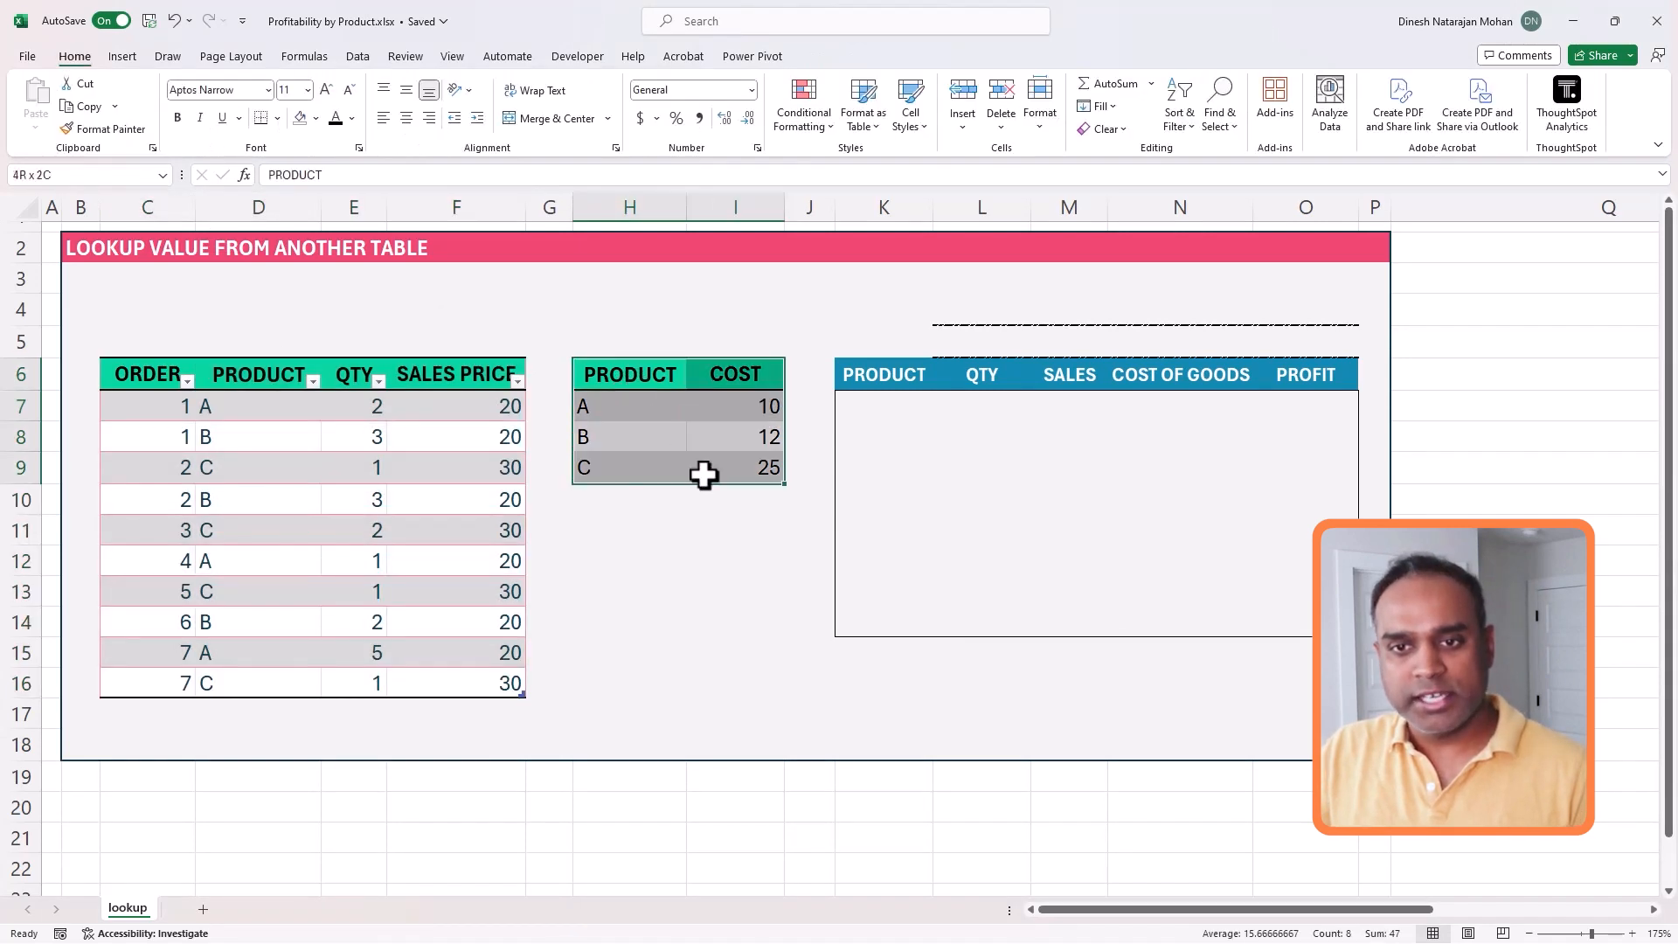
key("ctrl+t")
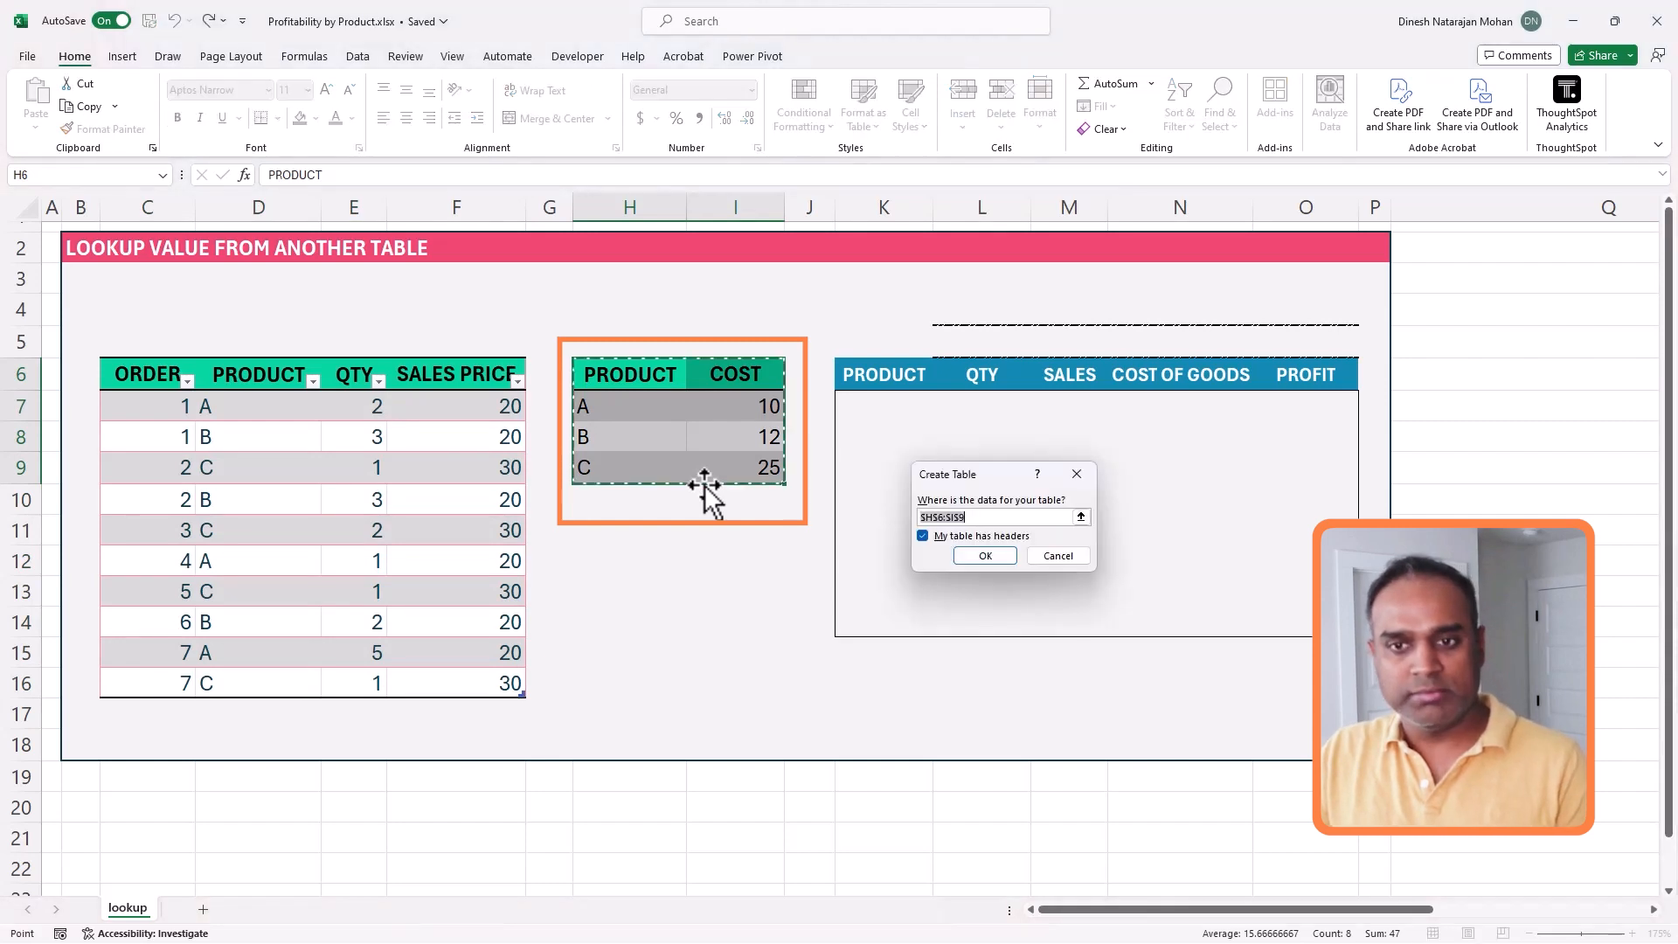
left_click(985, 556)
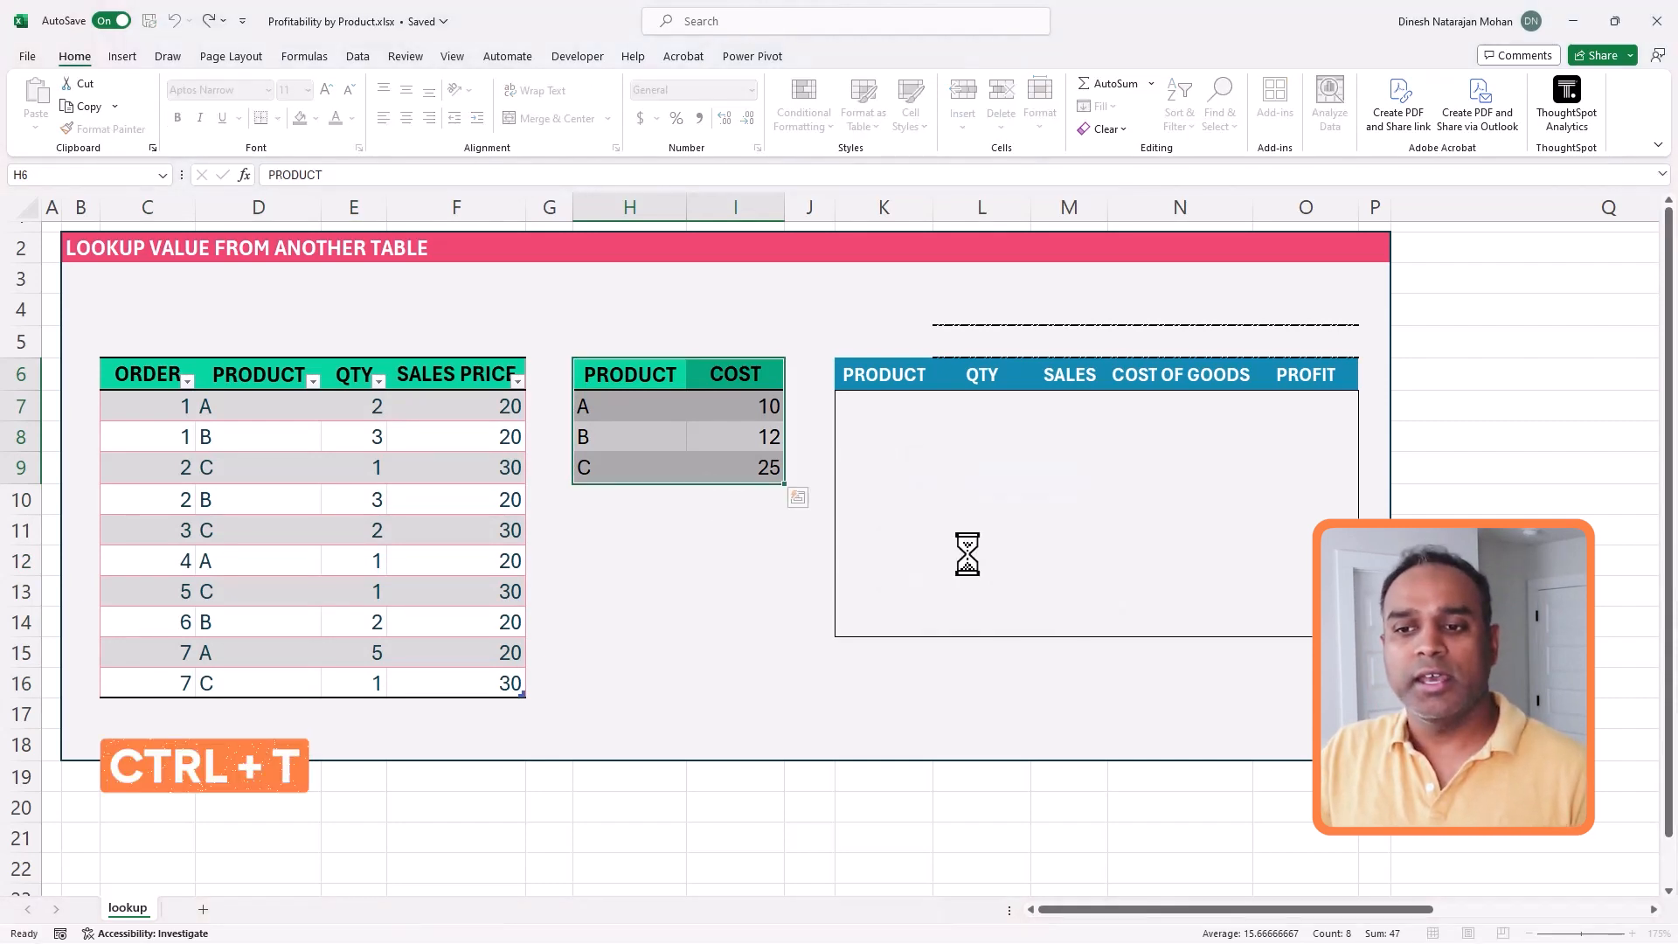
left_click(78, 106)
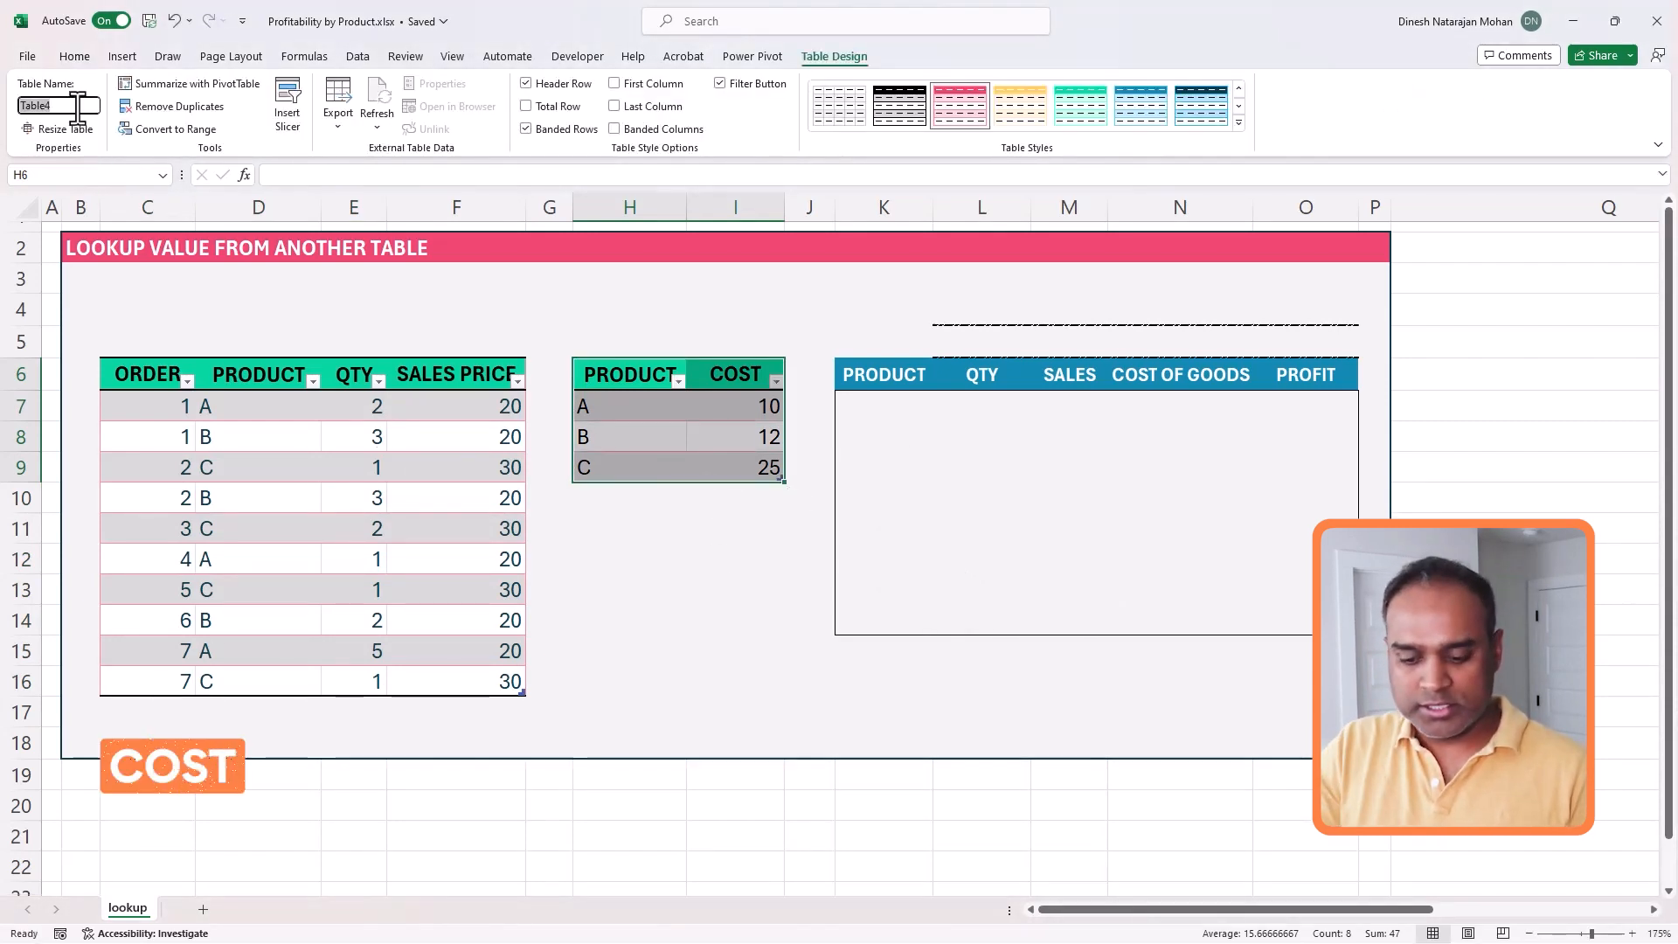
type("COST")
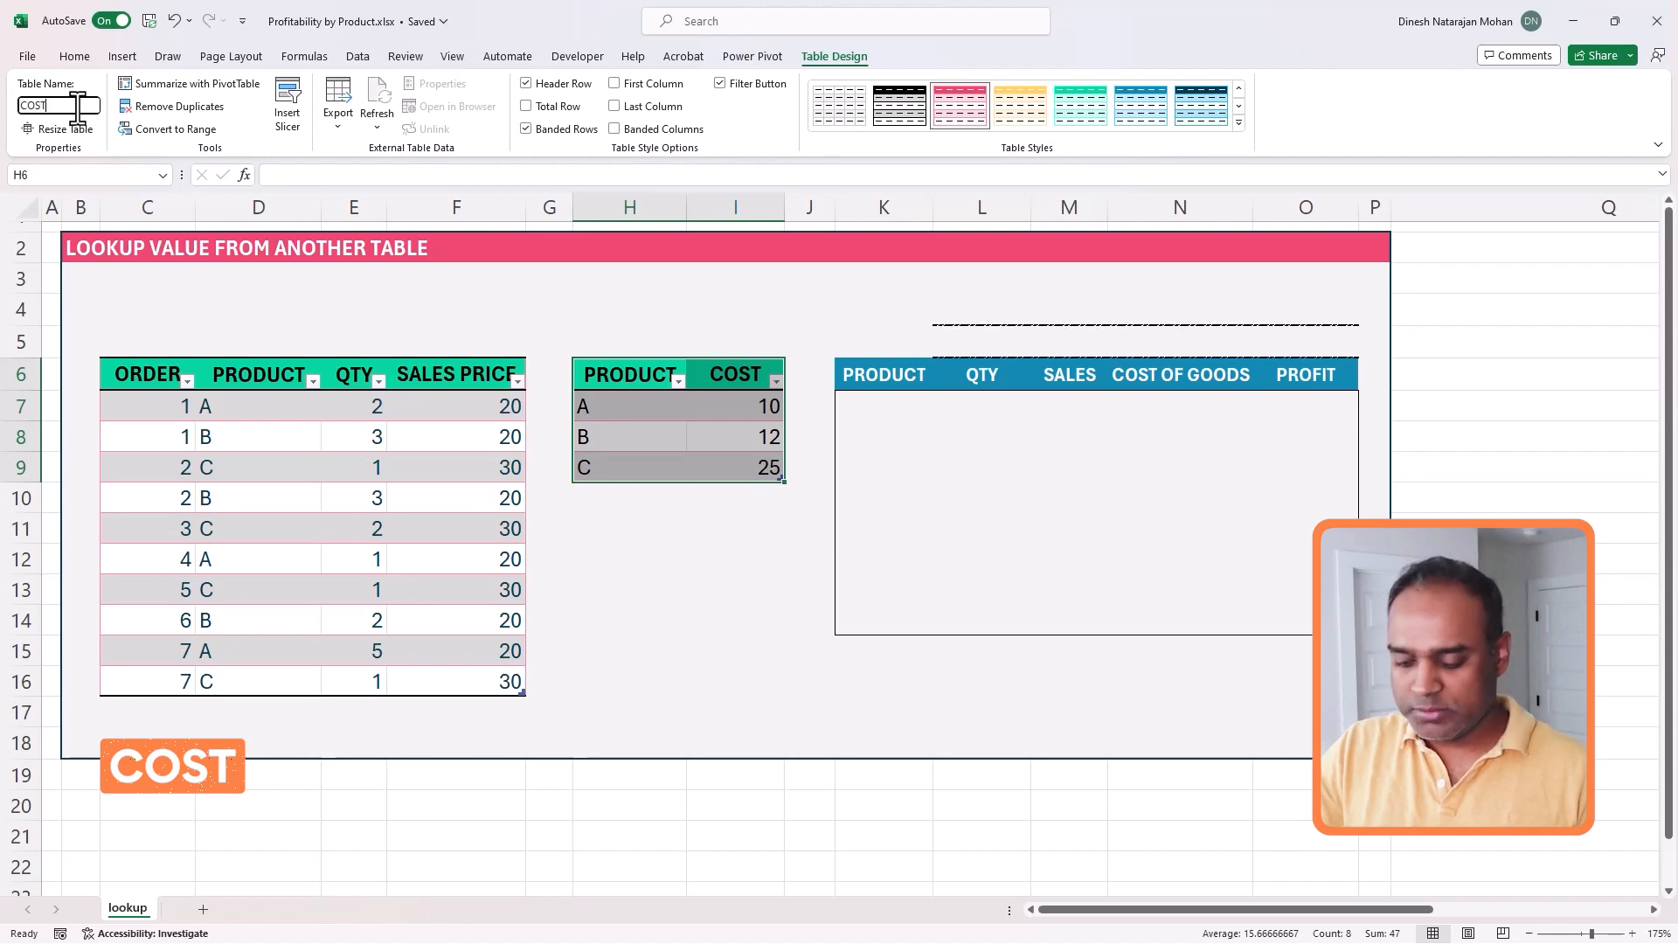
key("Return")
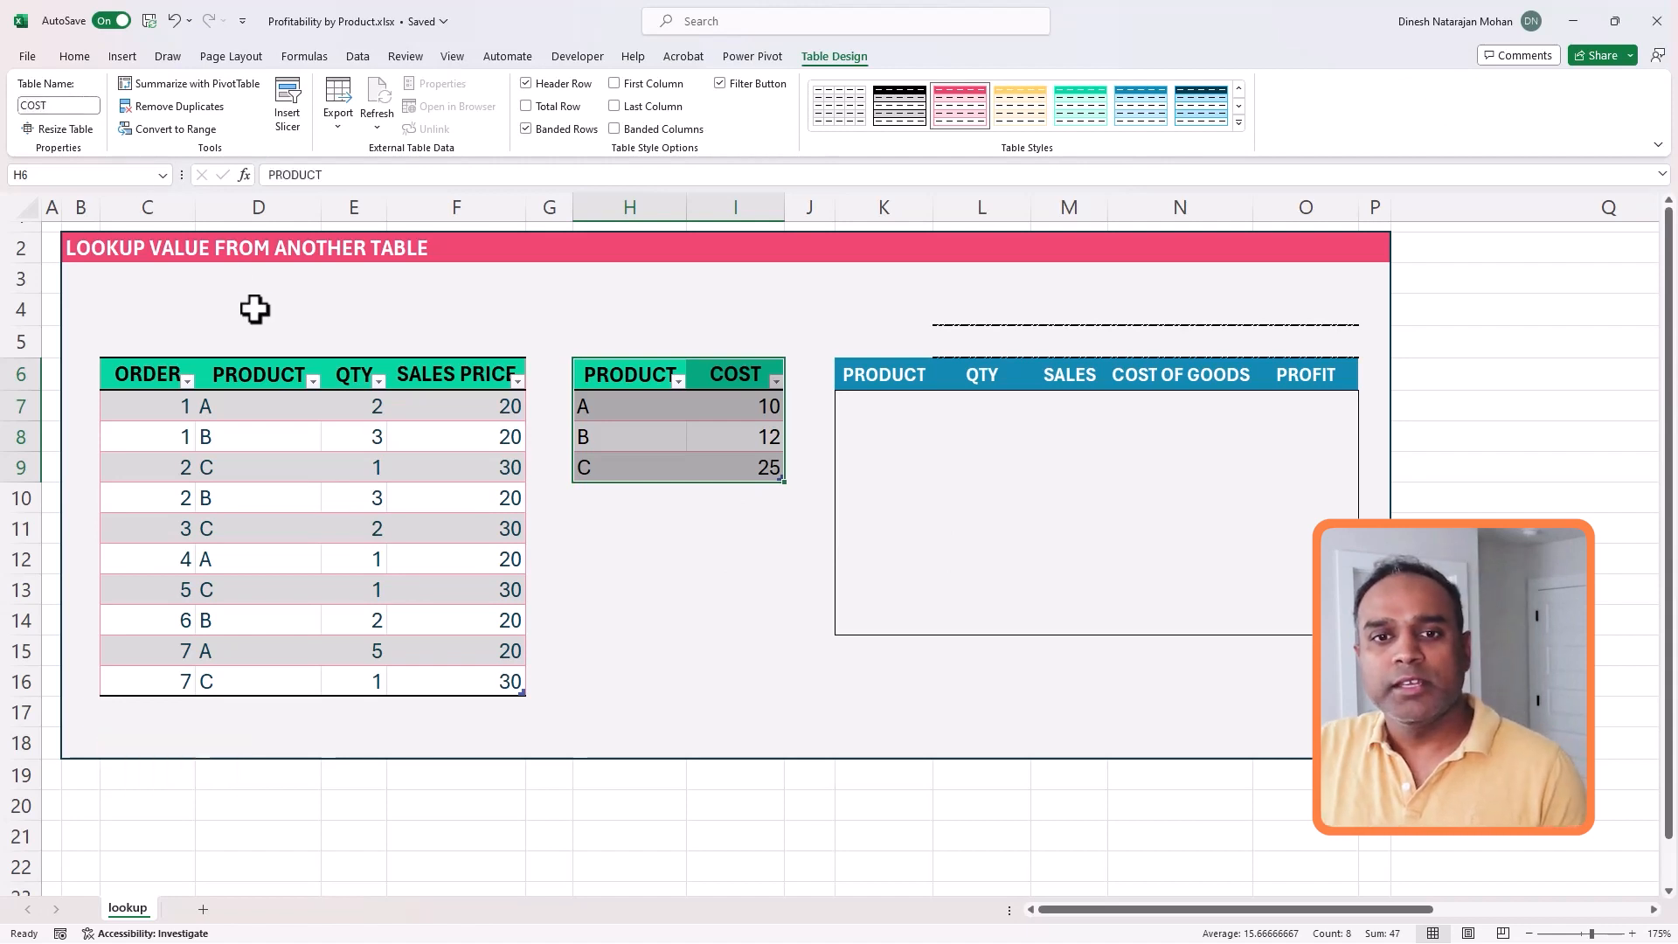
- List the distinct products from K7 downward with the formula =UNIQUE(ORDERDETAILS[PRODUCT])
left_click(894, 411)
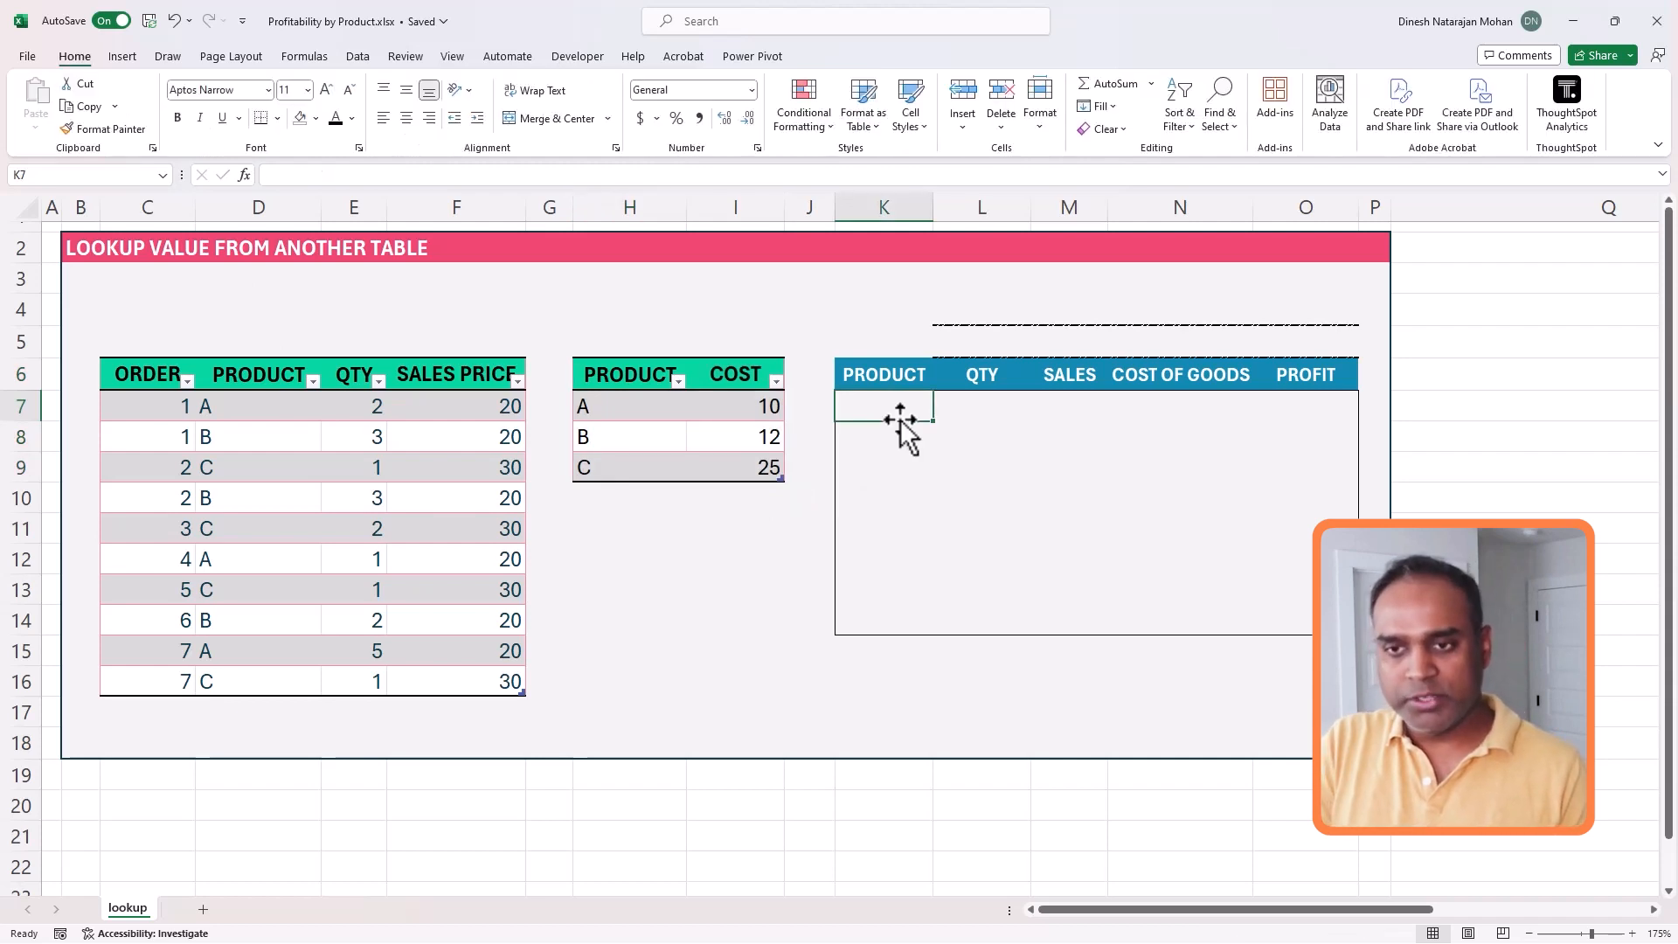
type("=")
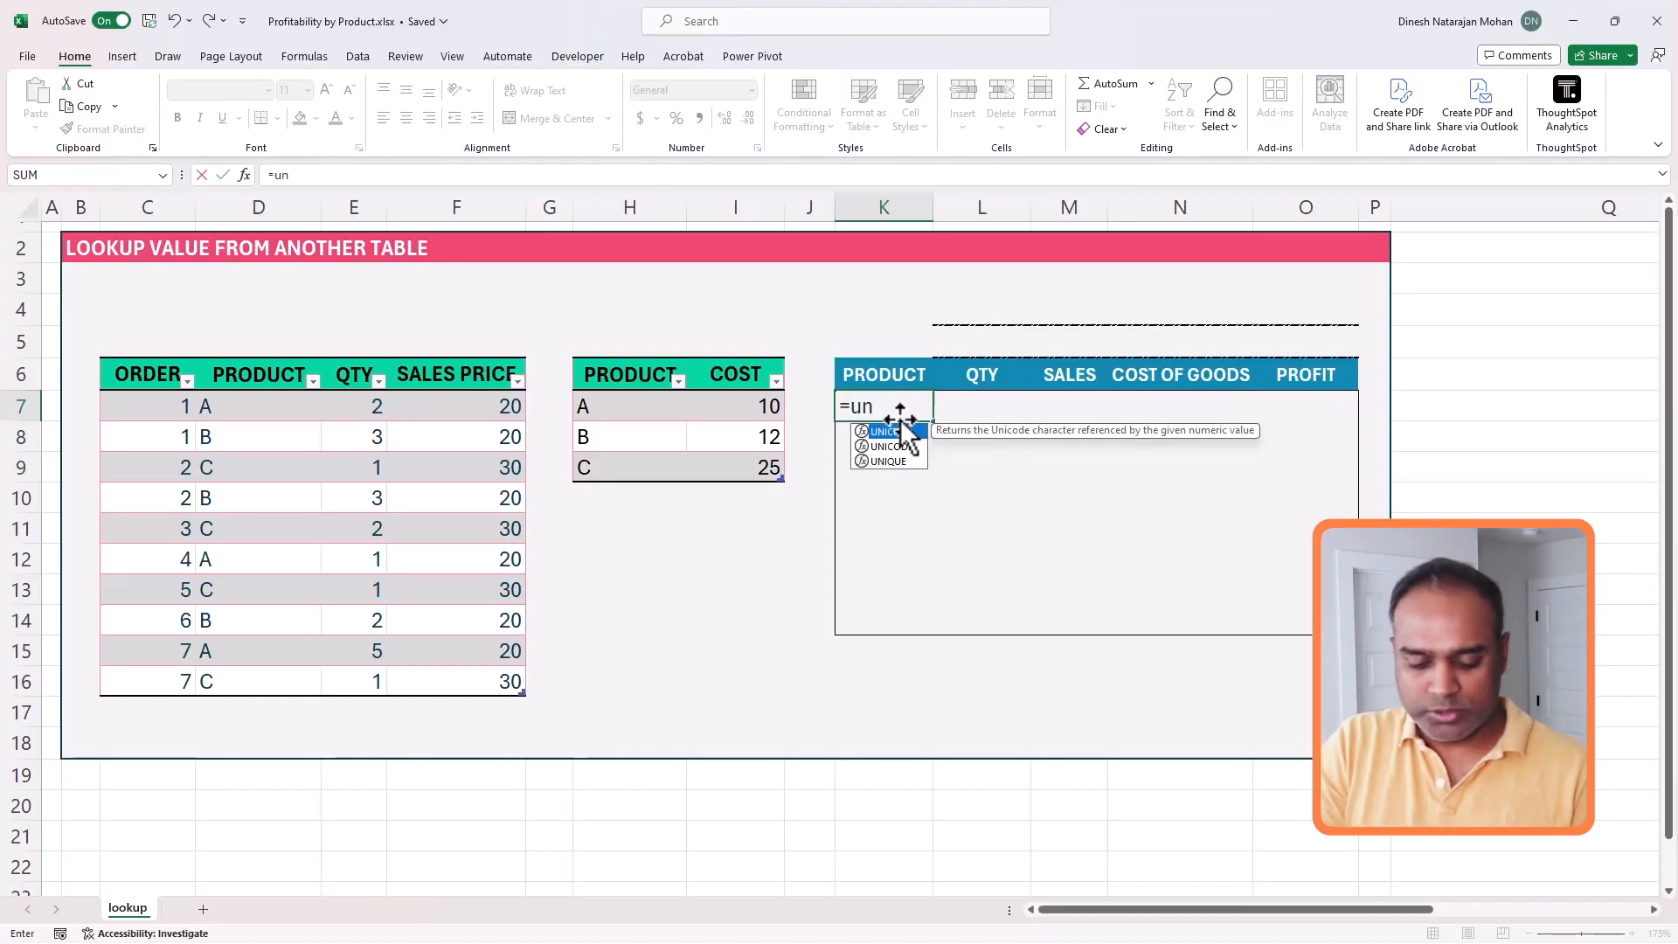
type("ique(")
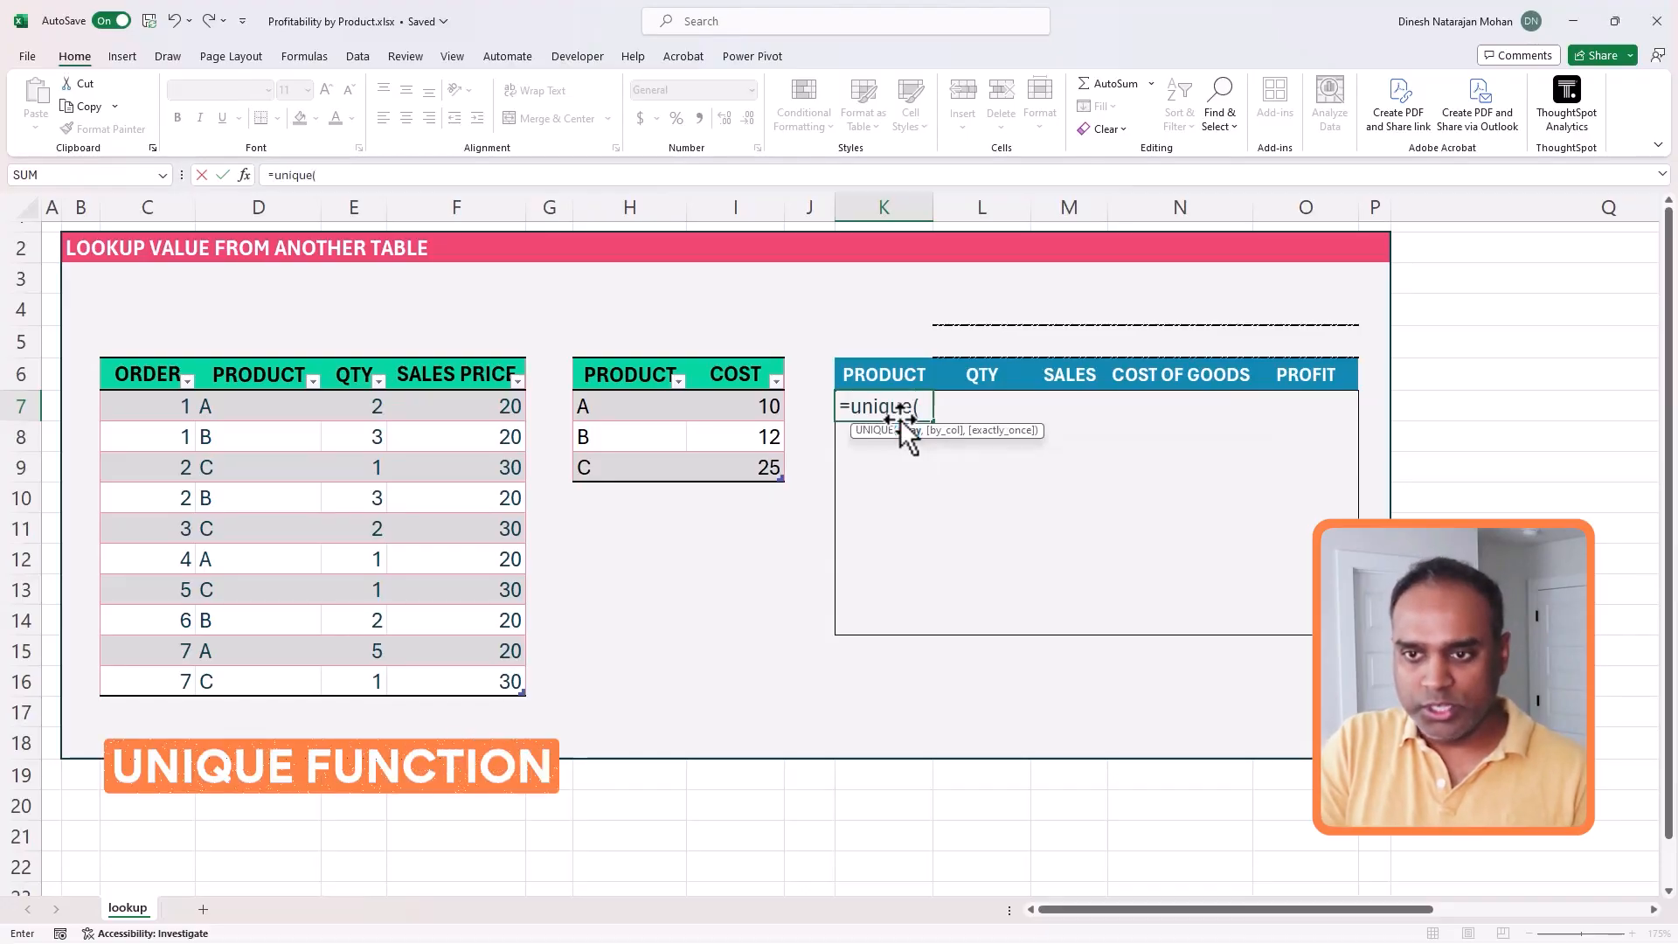
left_click_drag(281, 403, 256, 672)
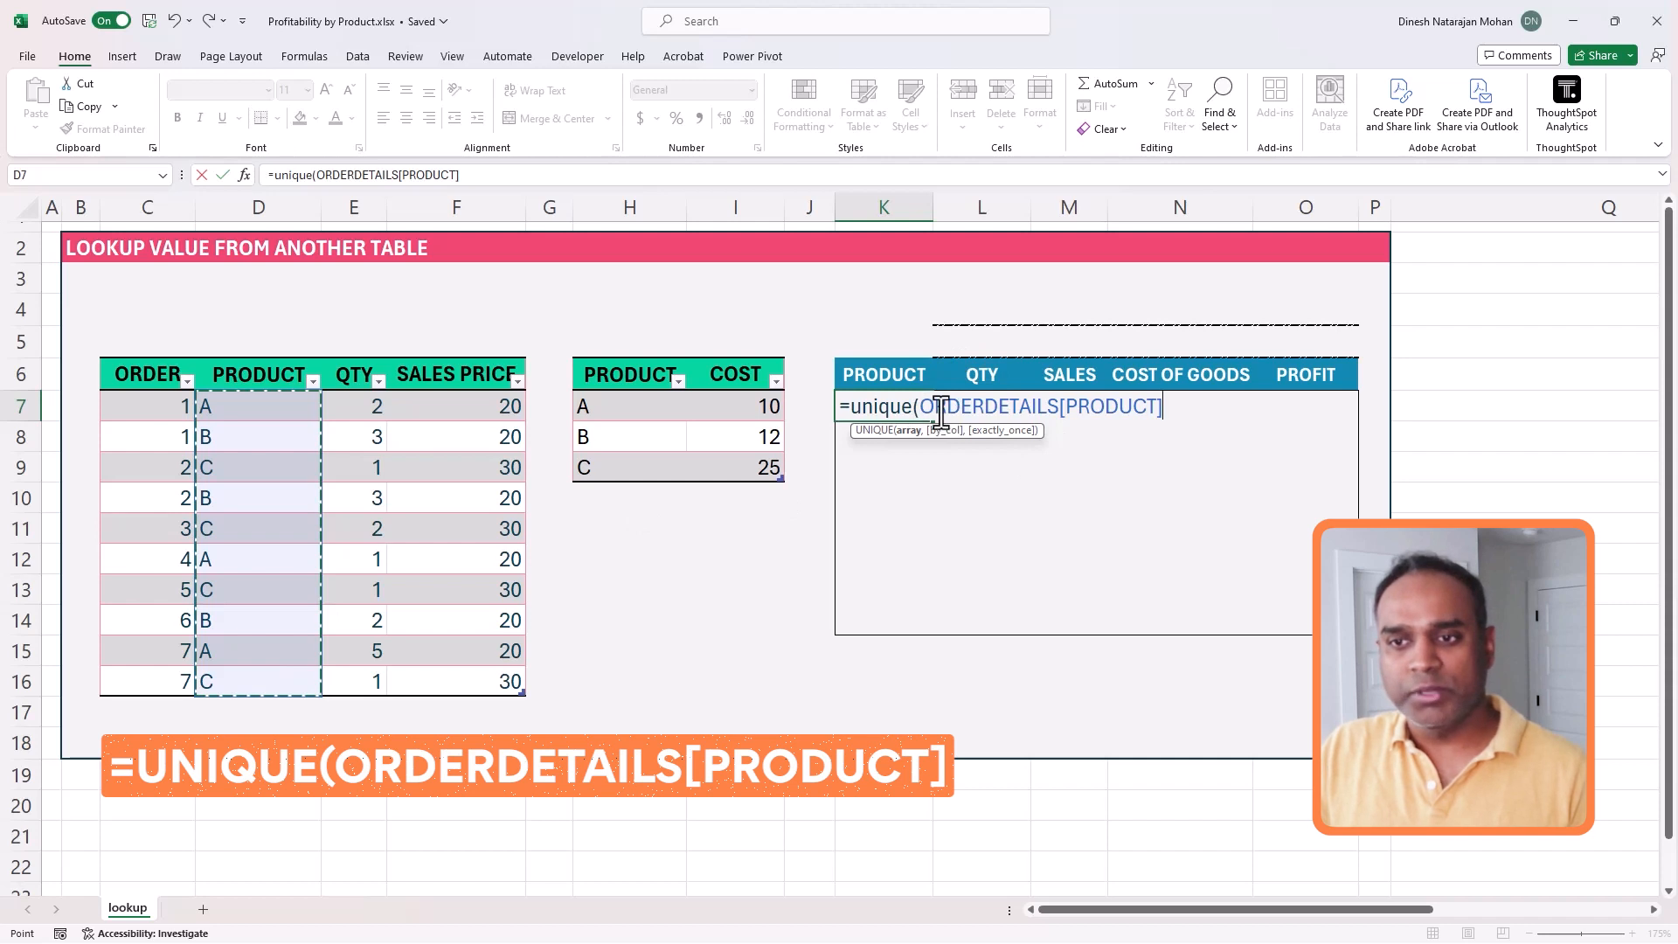
left_click(632, 180)
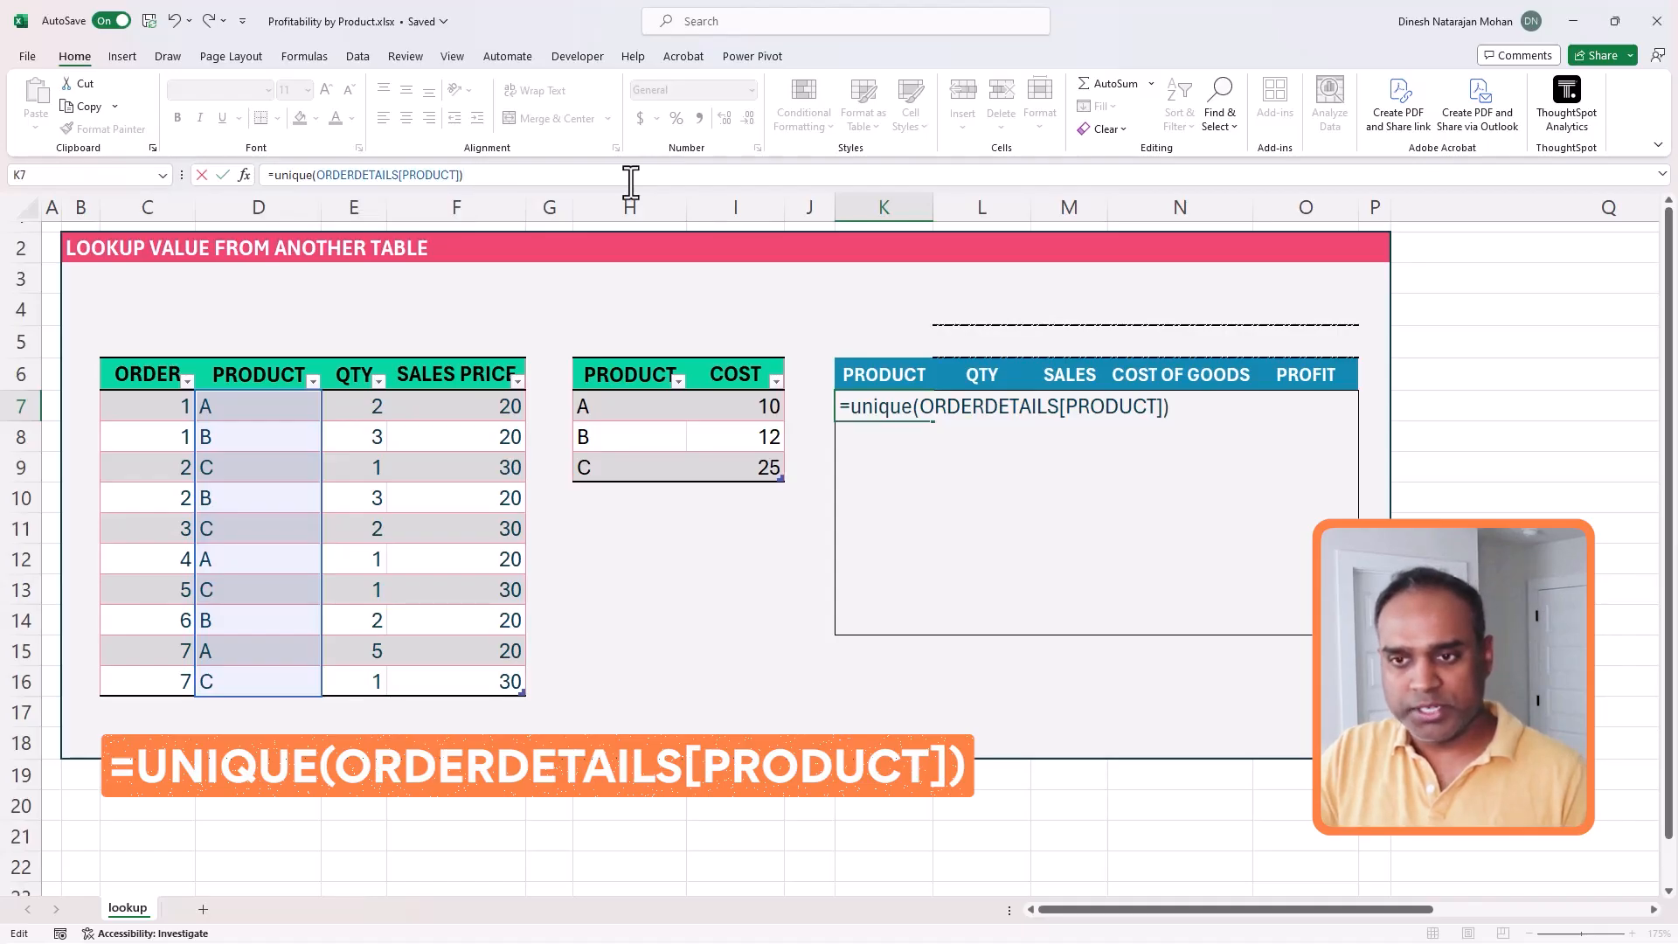
key("Return")
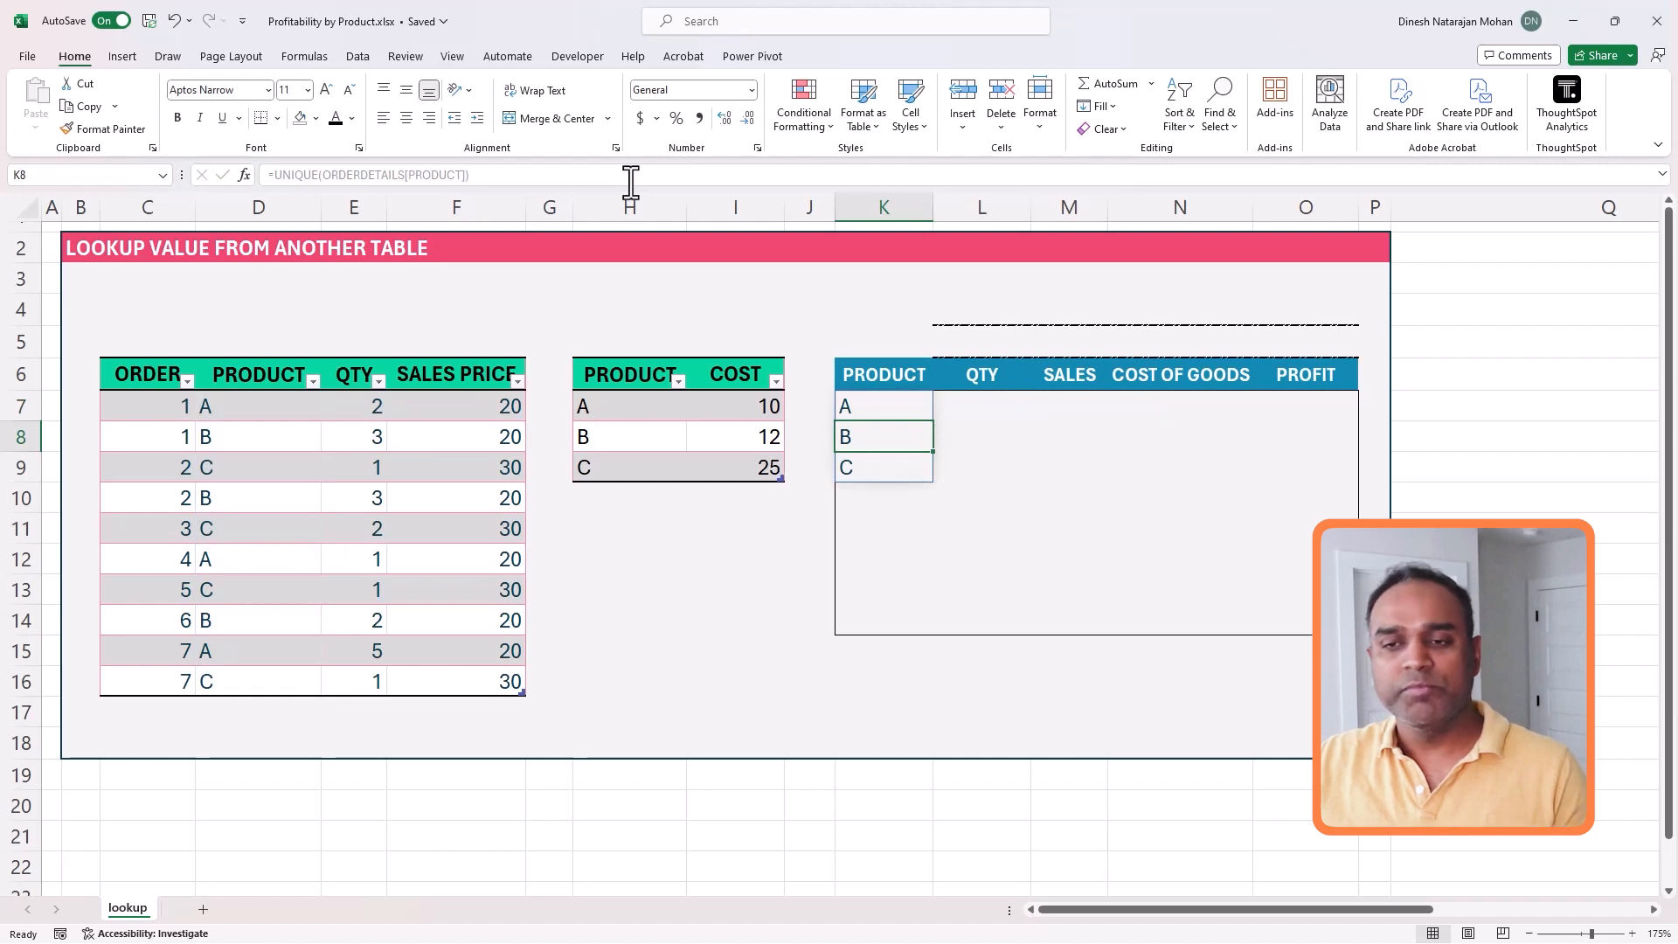
- Calculate product A's total quantity in L7 with =SUMIF(ORDERDETAILS[PRODUCT],K7,ORDERDETAILS[QTY])
left_click(990, 409)
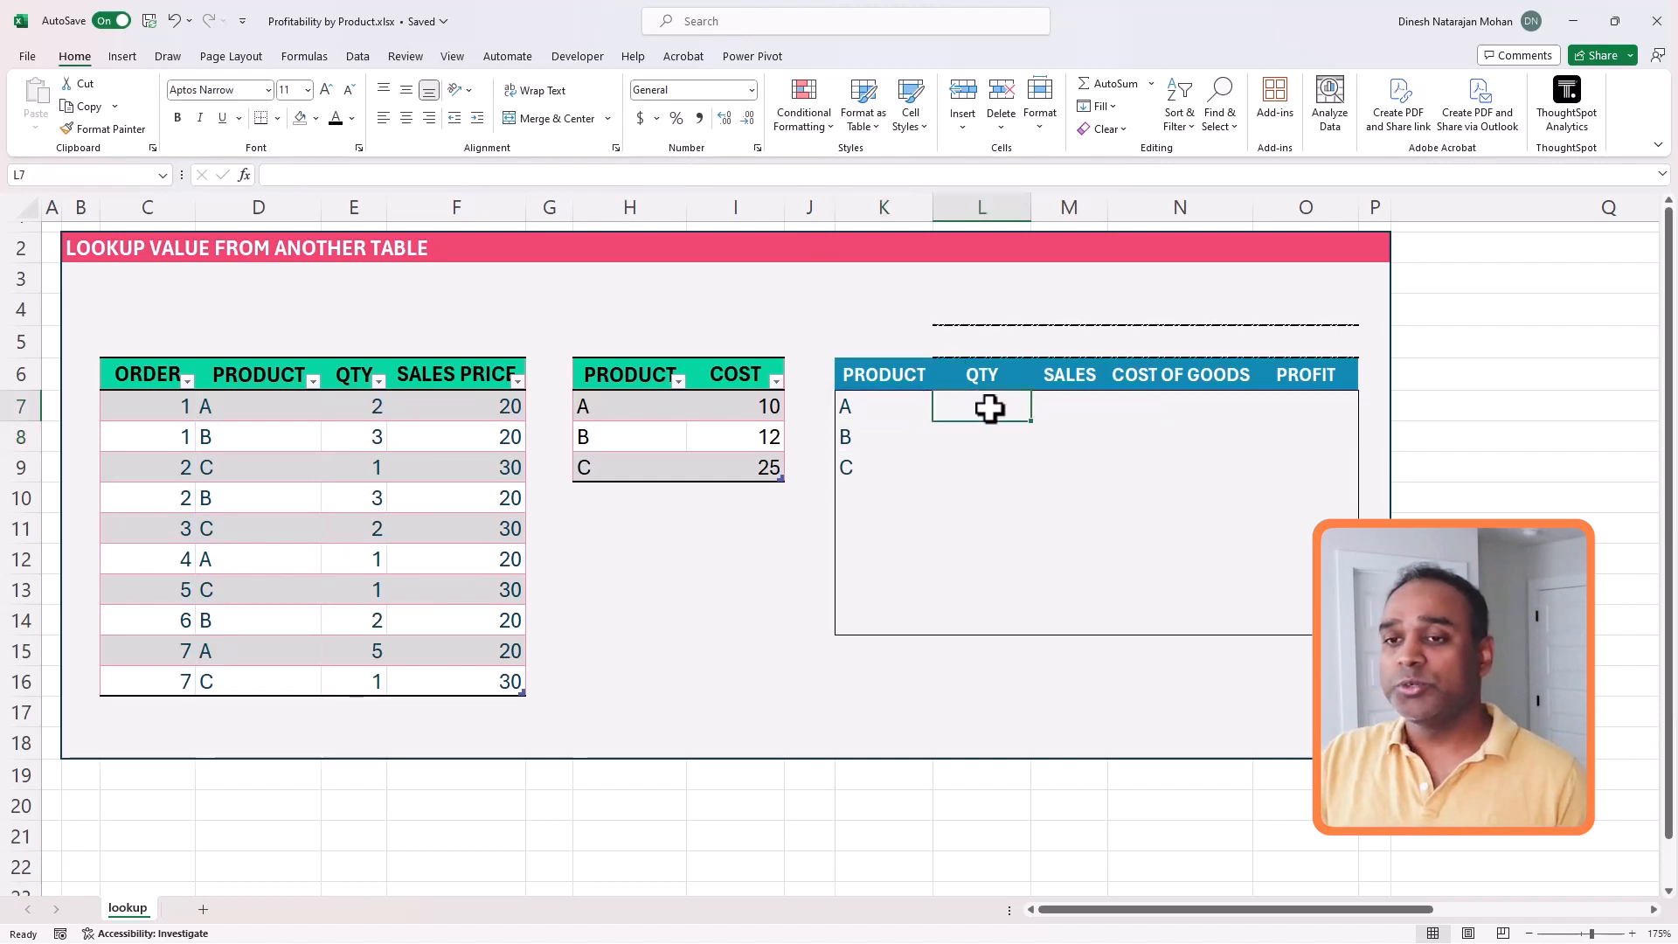
type("=sum")
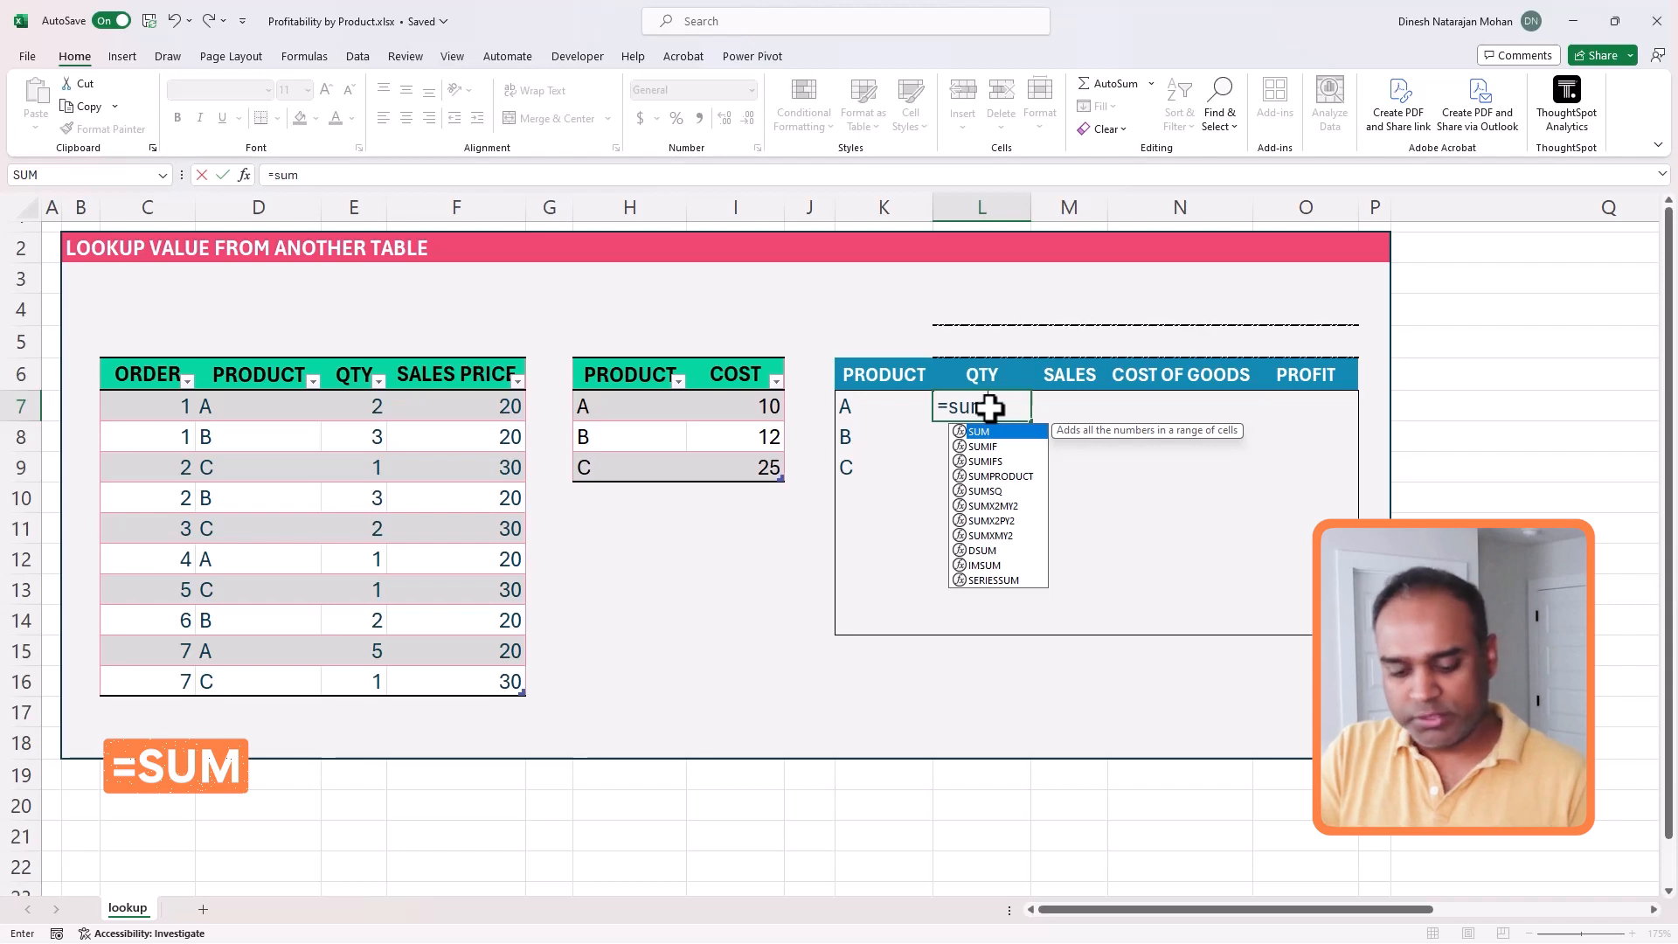
type("if")
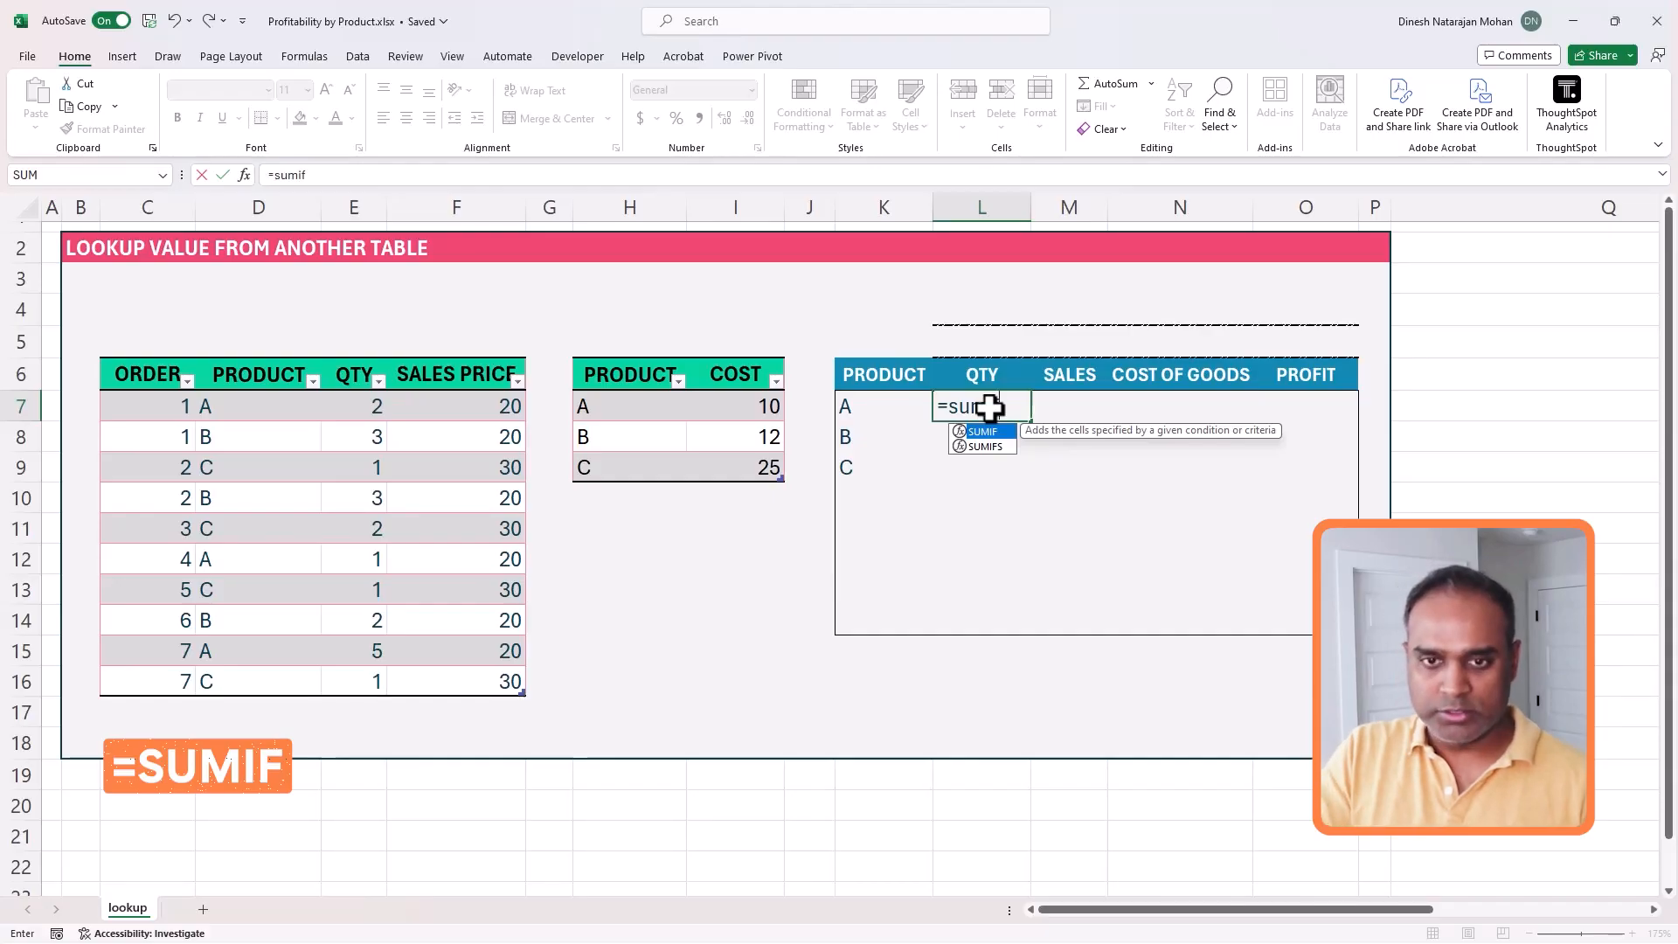
type("(")
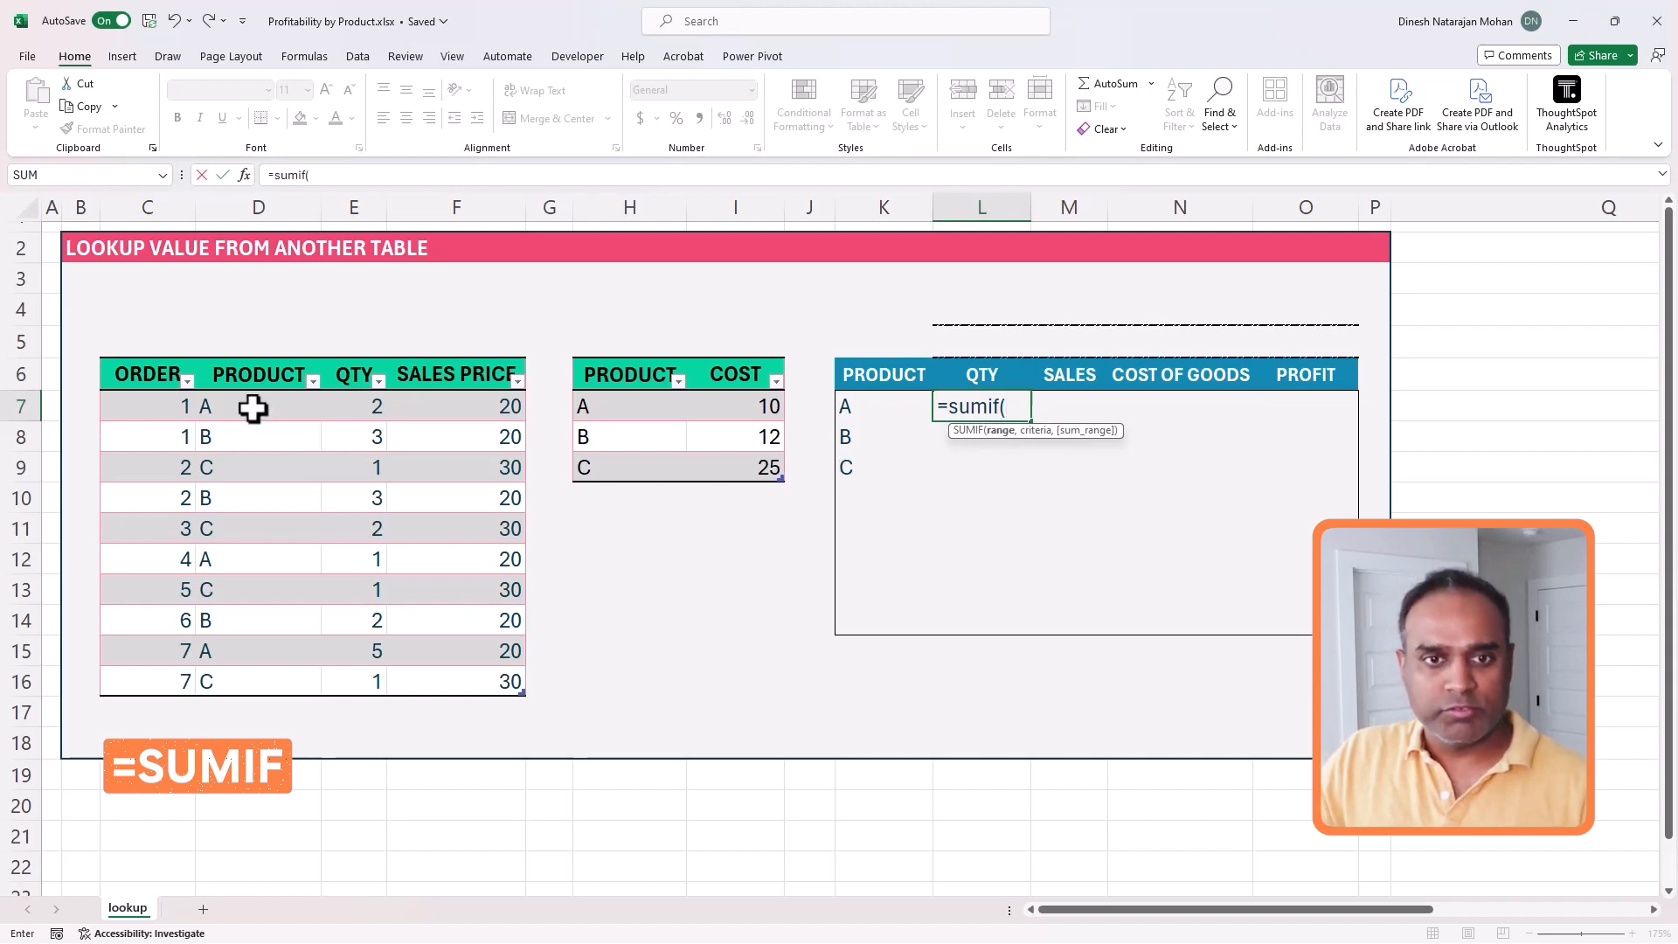
left_click_drag(253, 408, 245, 680)
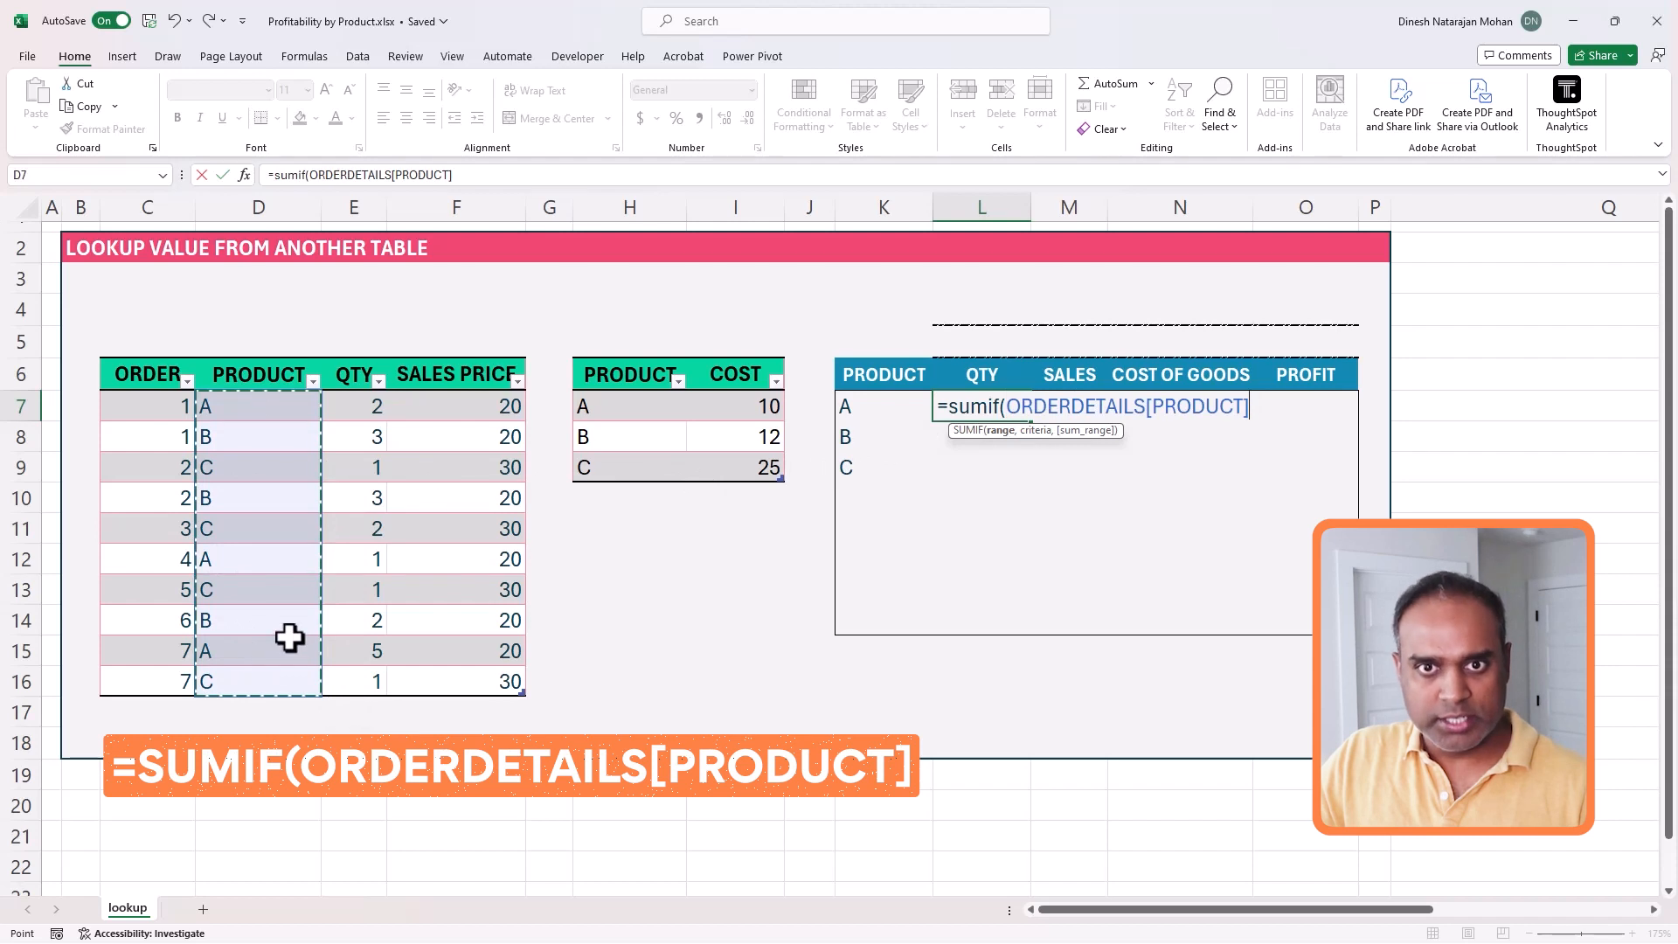
type(",")
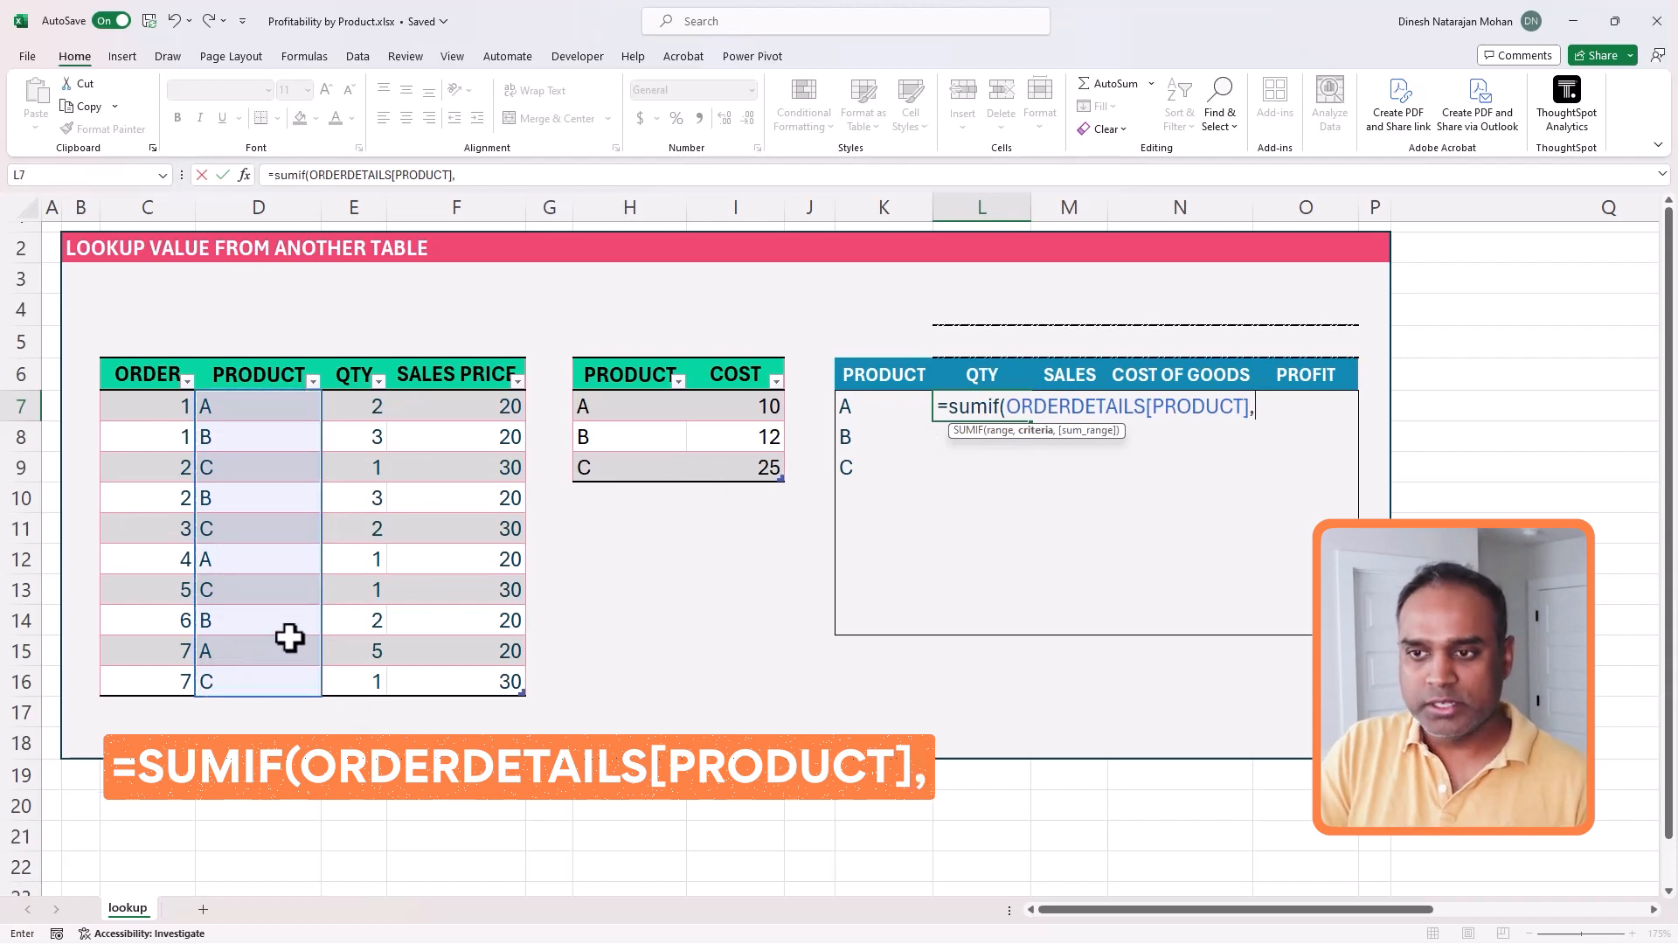
left_click(869, 415)
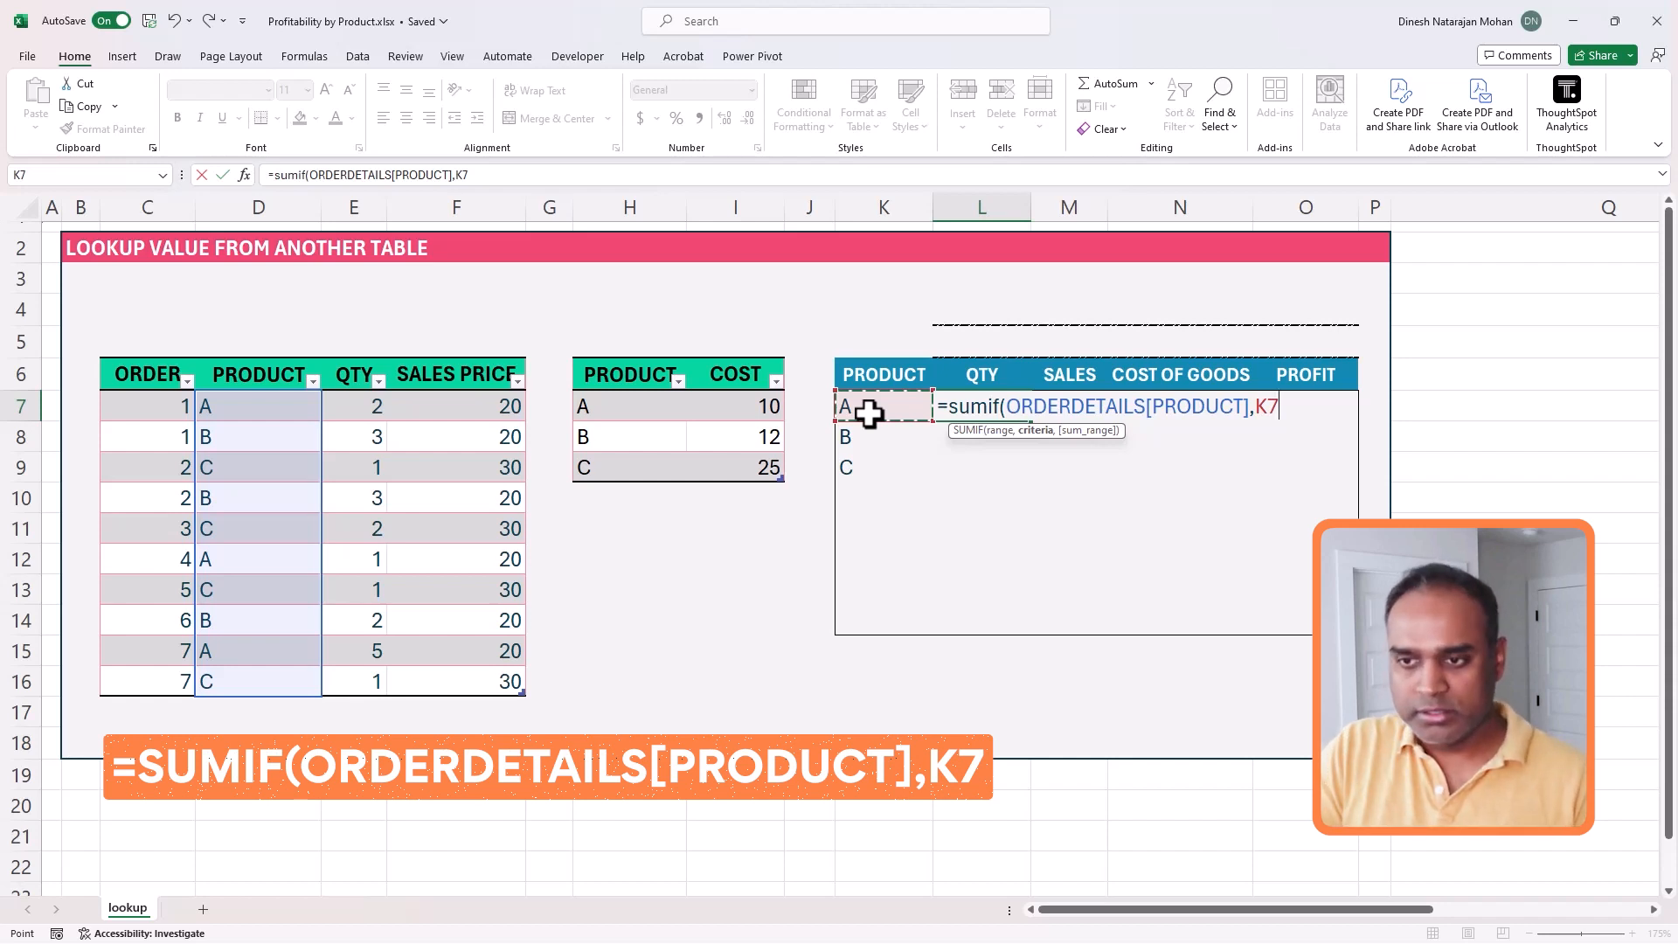
type(",")
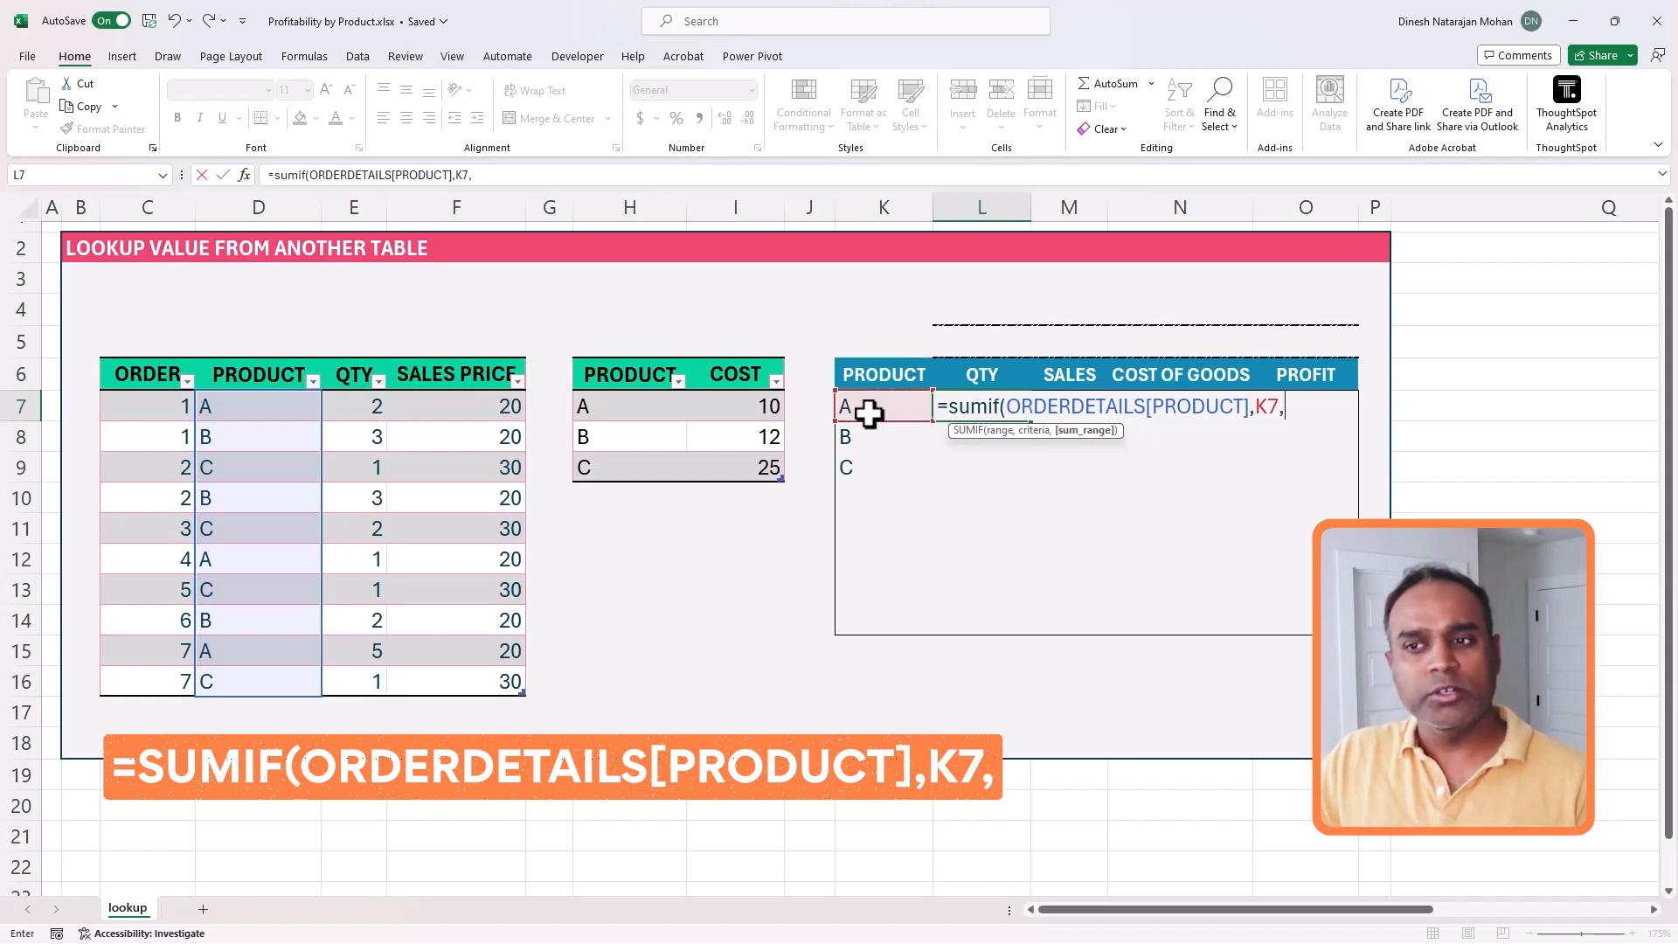
left_click_drag(359, 406, 364, 669)
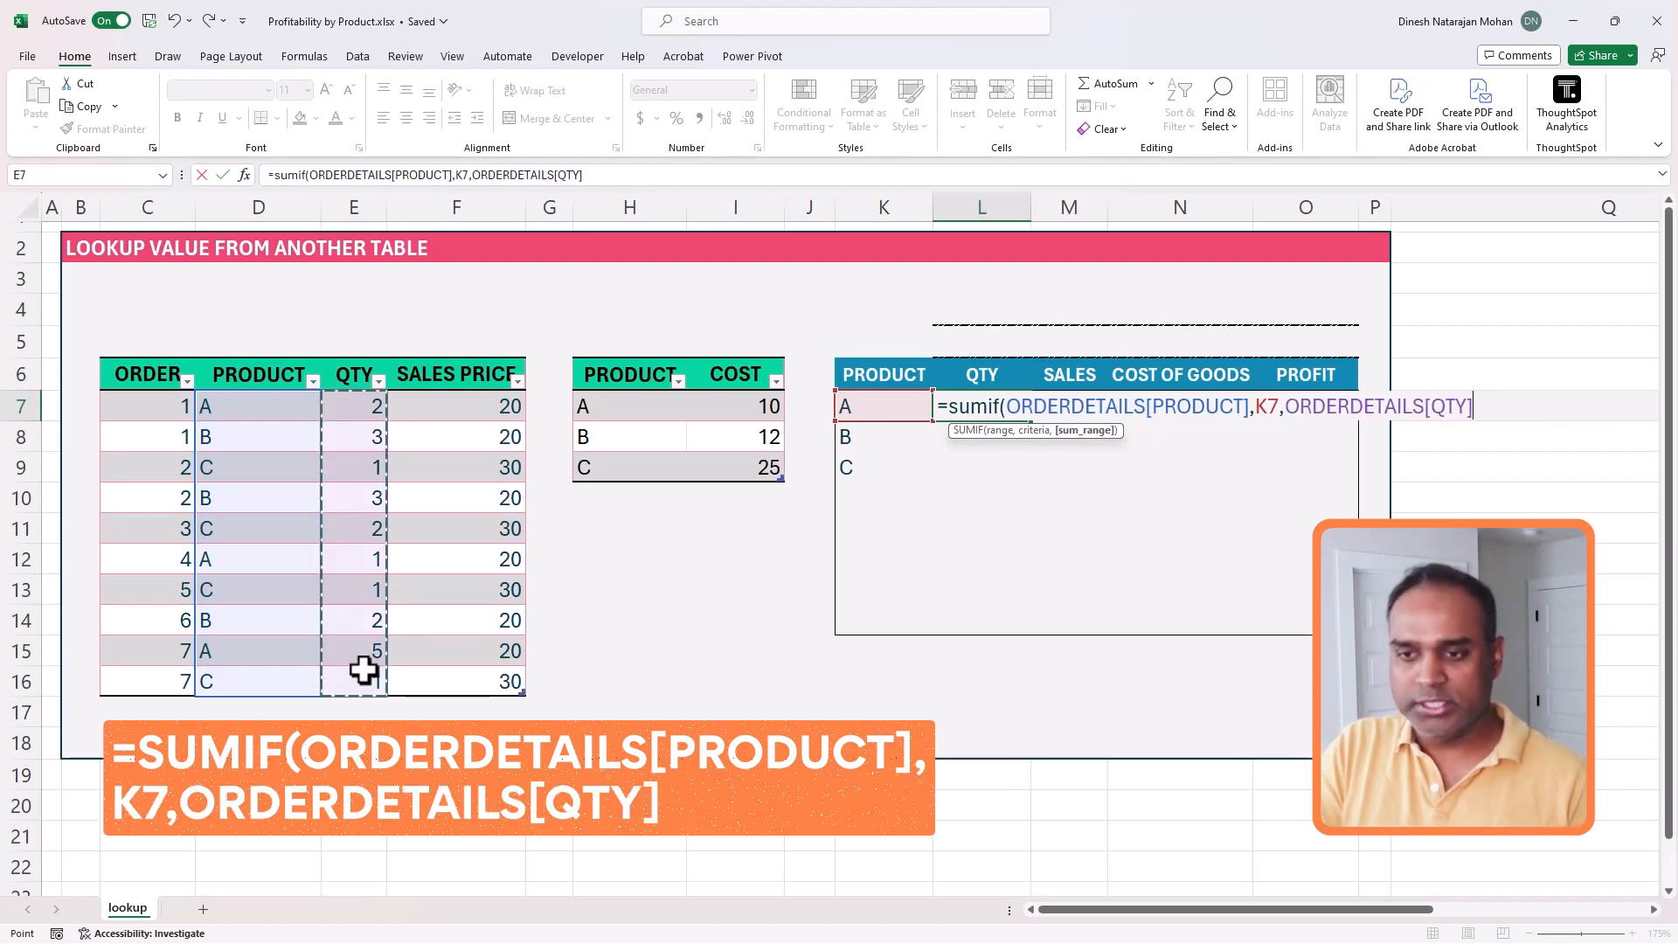
type(")")
key("Return")
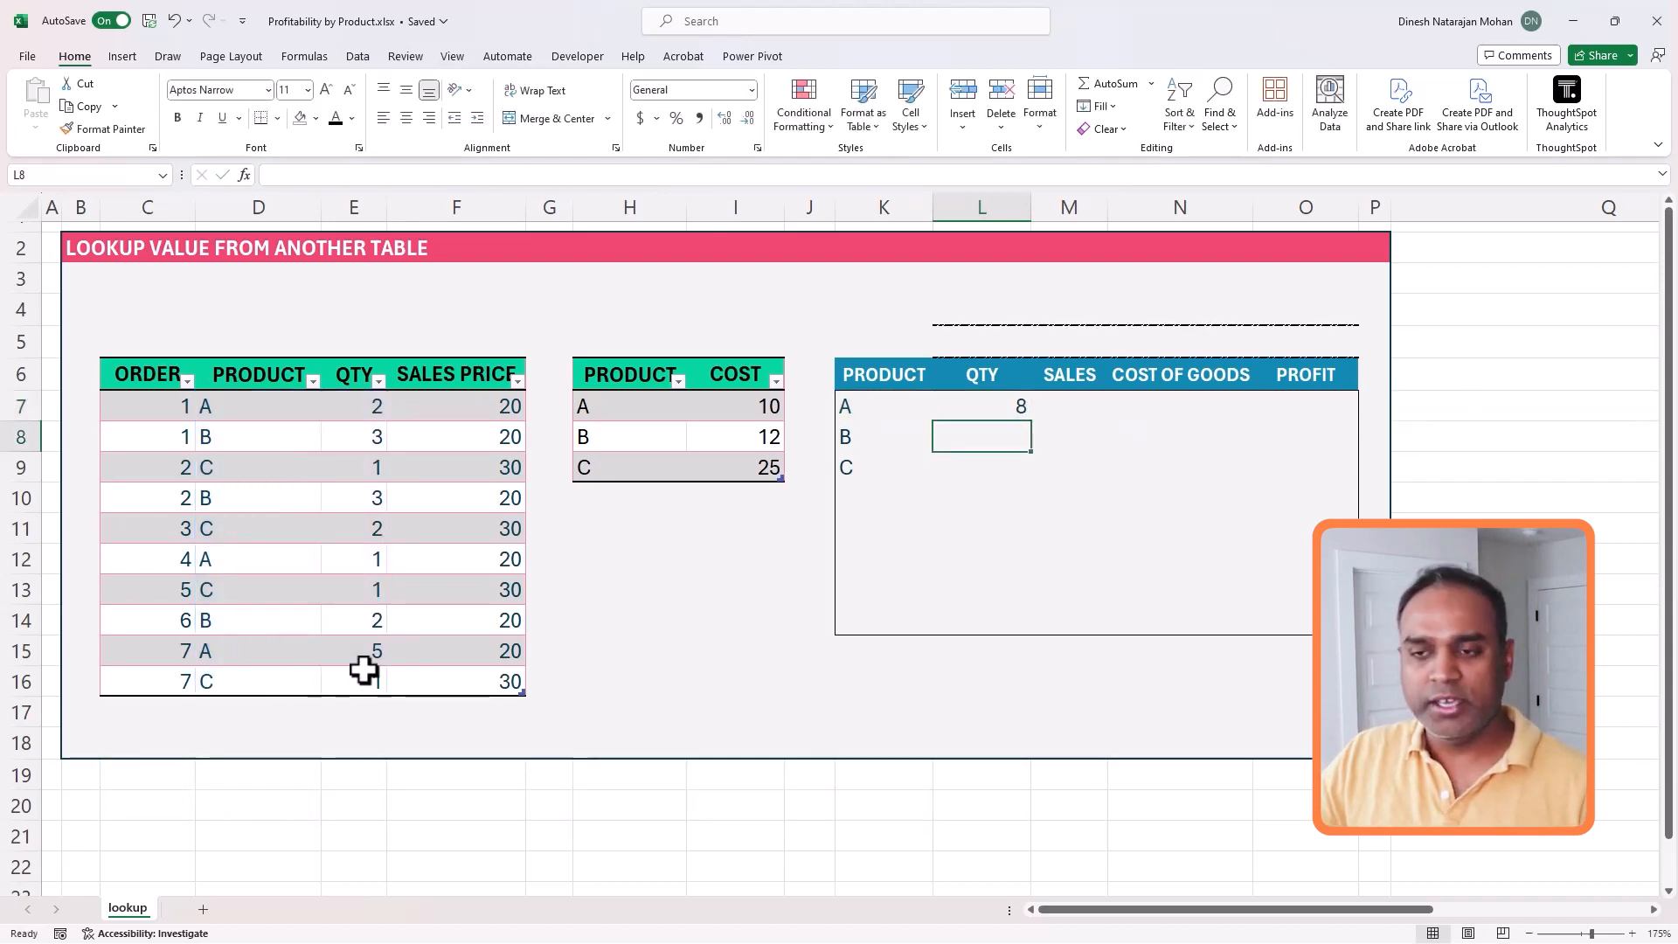
left_click(1020, 409)
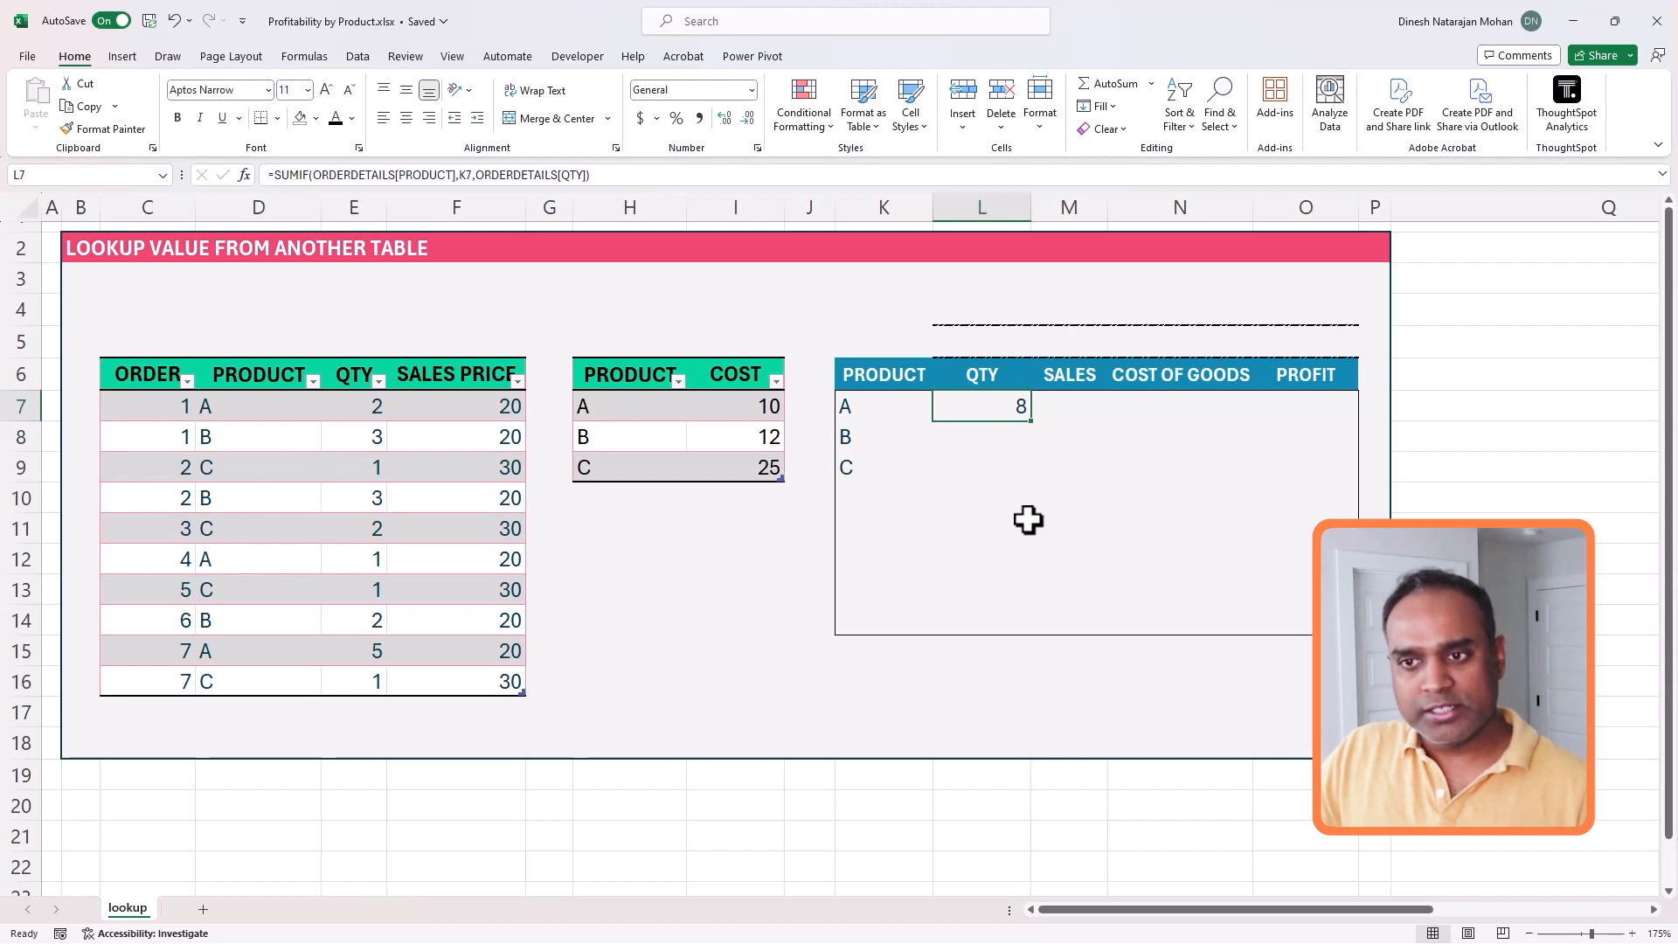
- Fill the SUMIF quantity formula from L7 down through L14
left_click_drag(1011, 412, 997, 612)
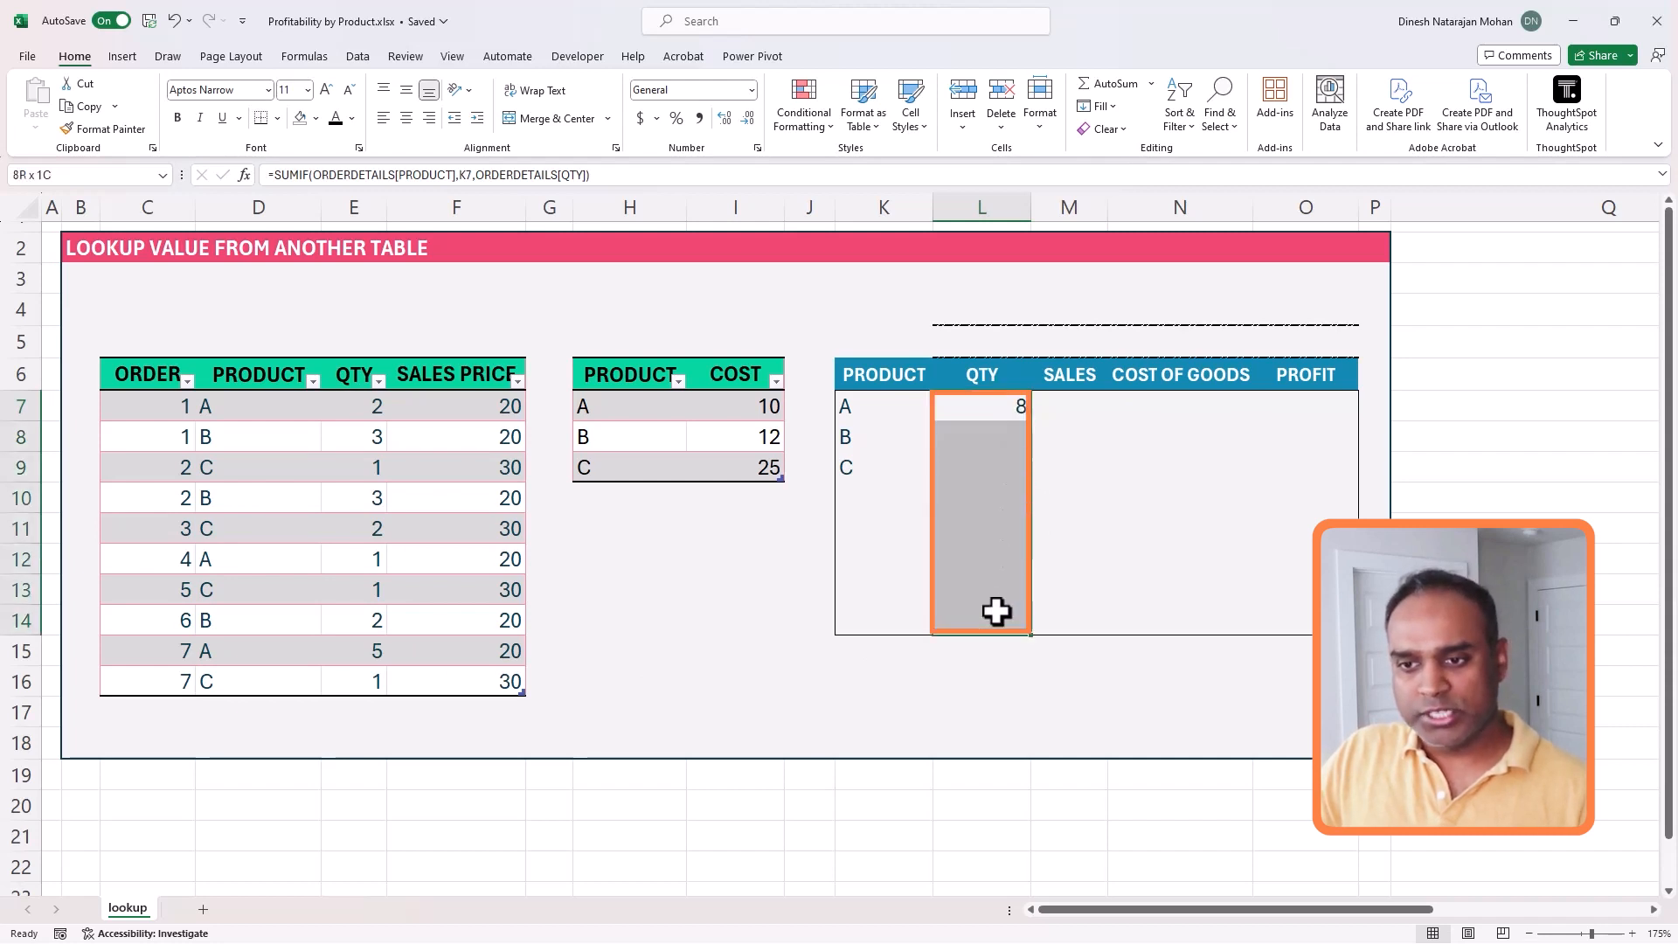
left_click(607, 175)
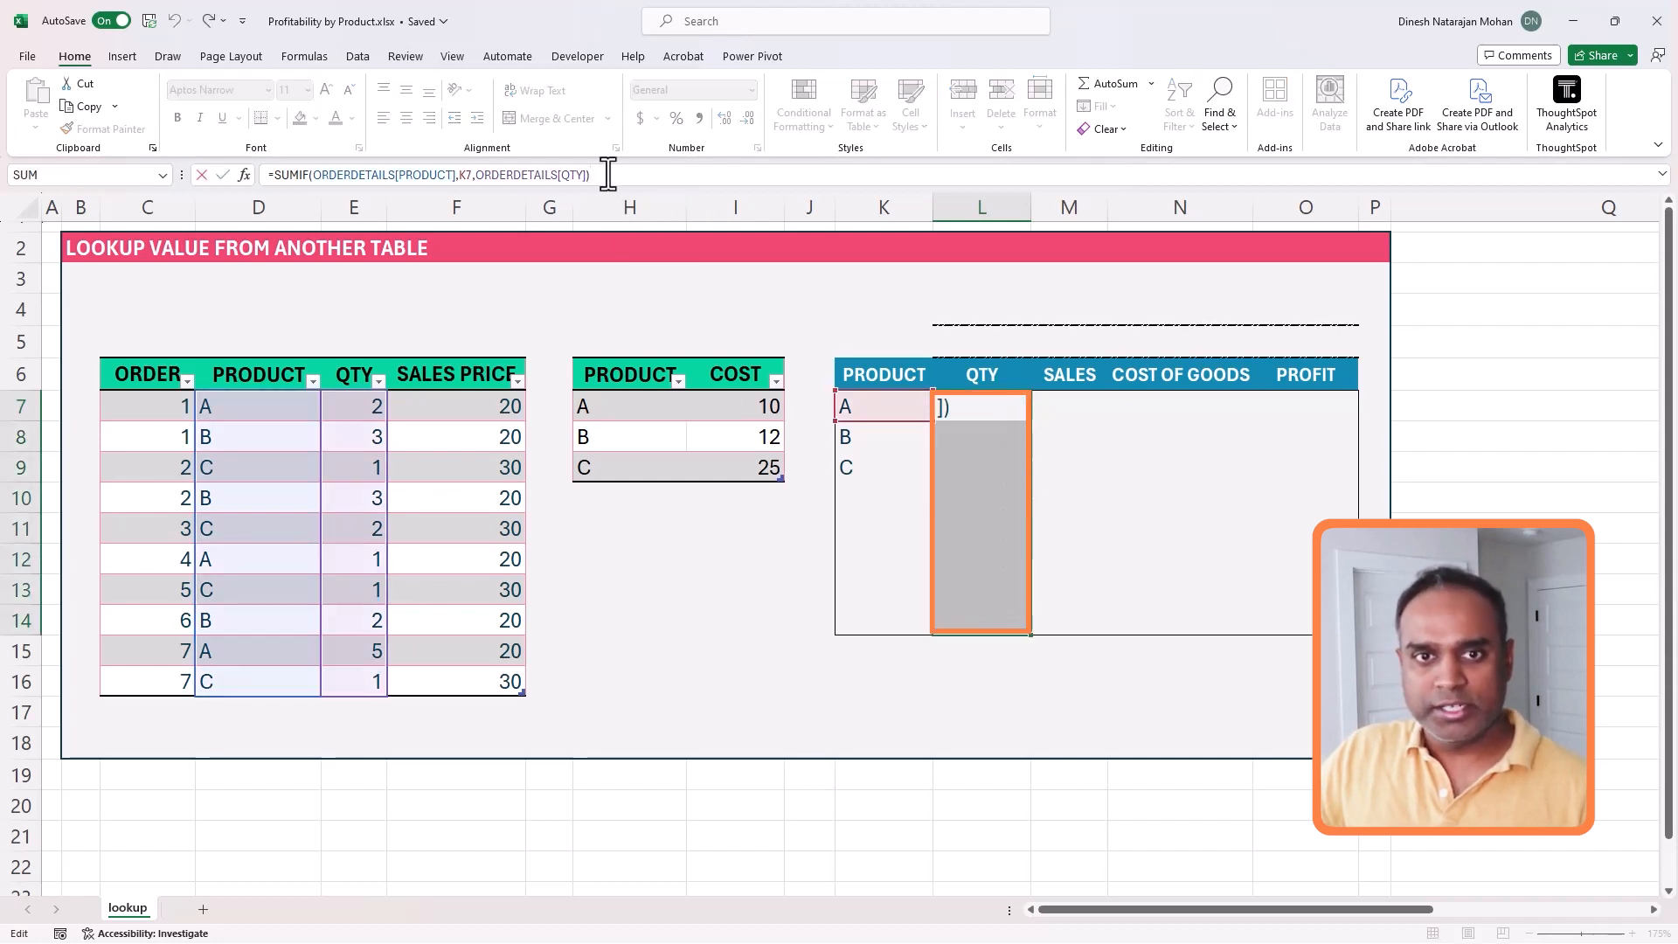
key("ctrl+Return")
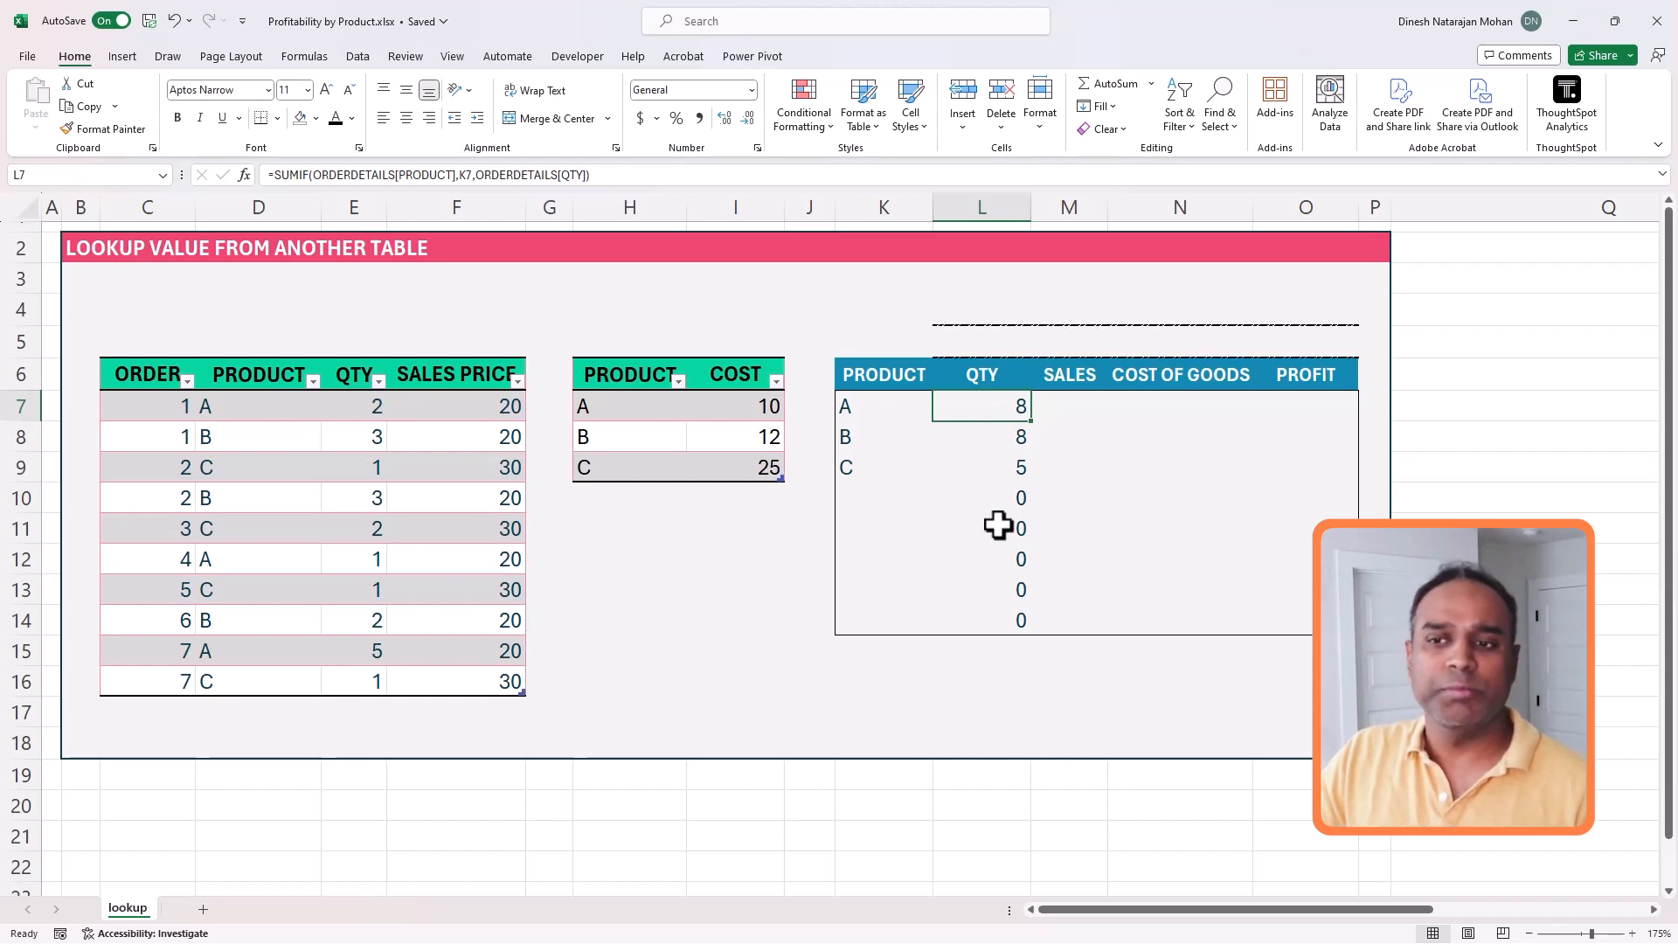
- Wrap the SUMIF in L7 in an IF that returns blank when K7 is empty: =IF(K7="","",SUMIF(ORDERDETAILS[PRODUCT],K7,ORDERDETAILS[QTY]))
left_click(279, 175)
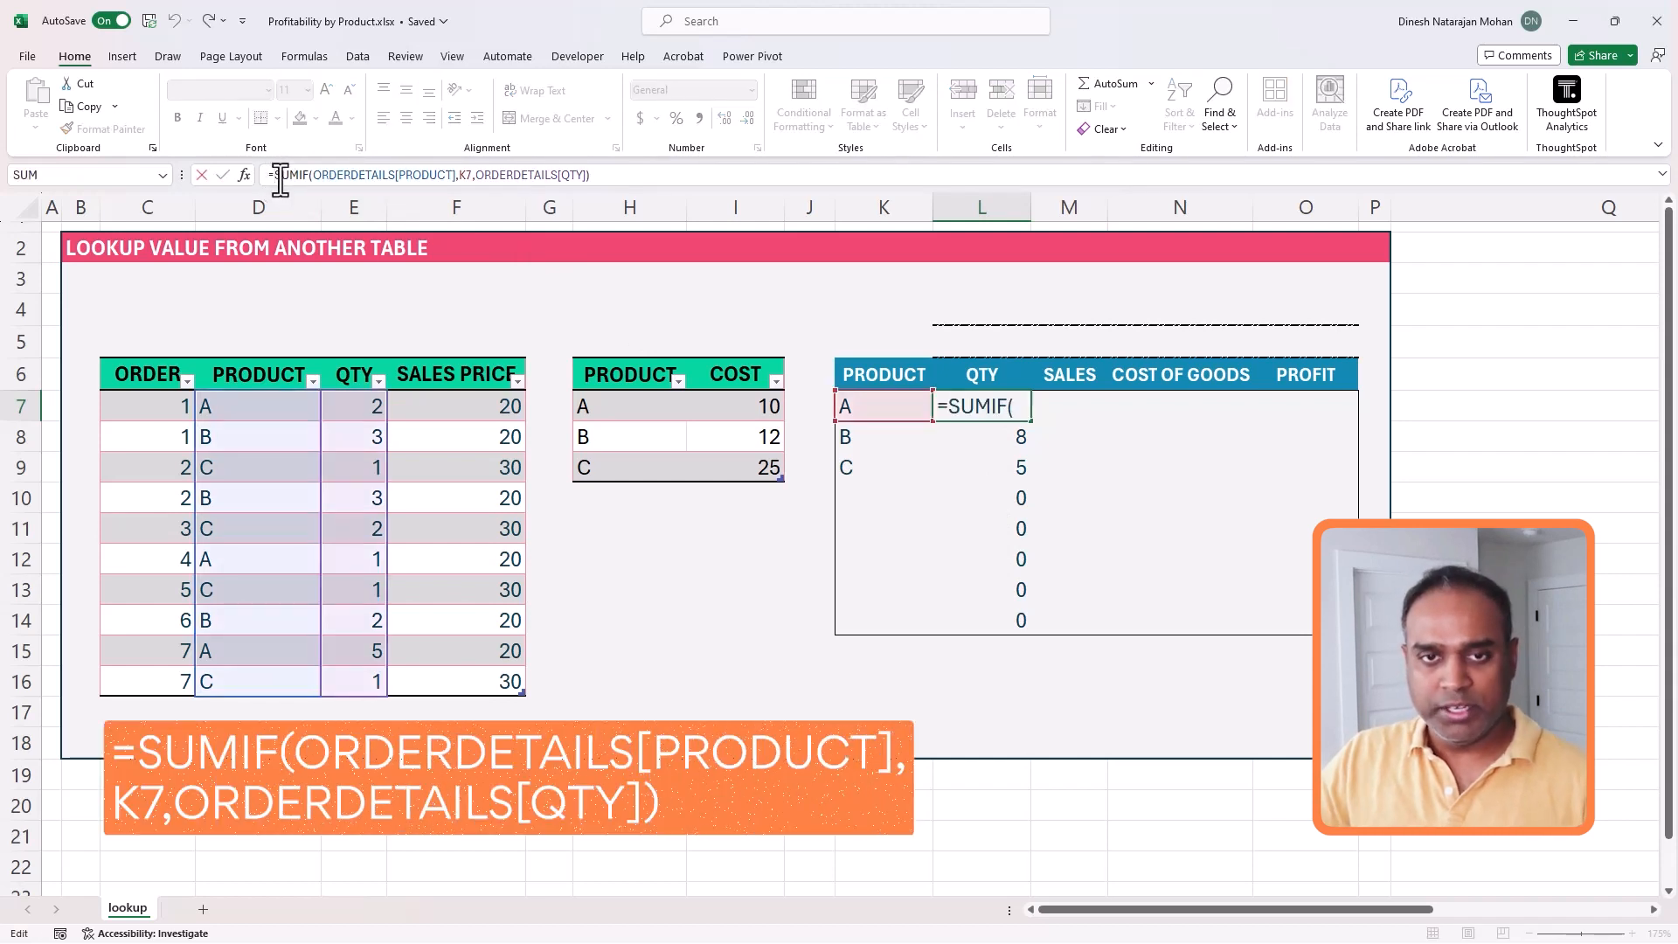
type("IF(")
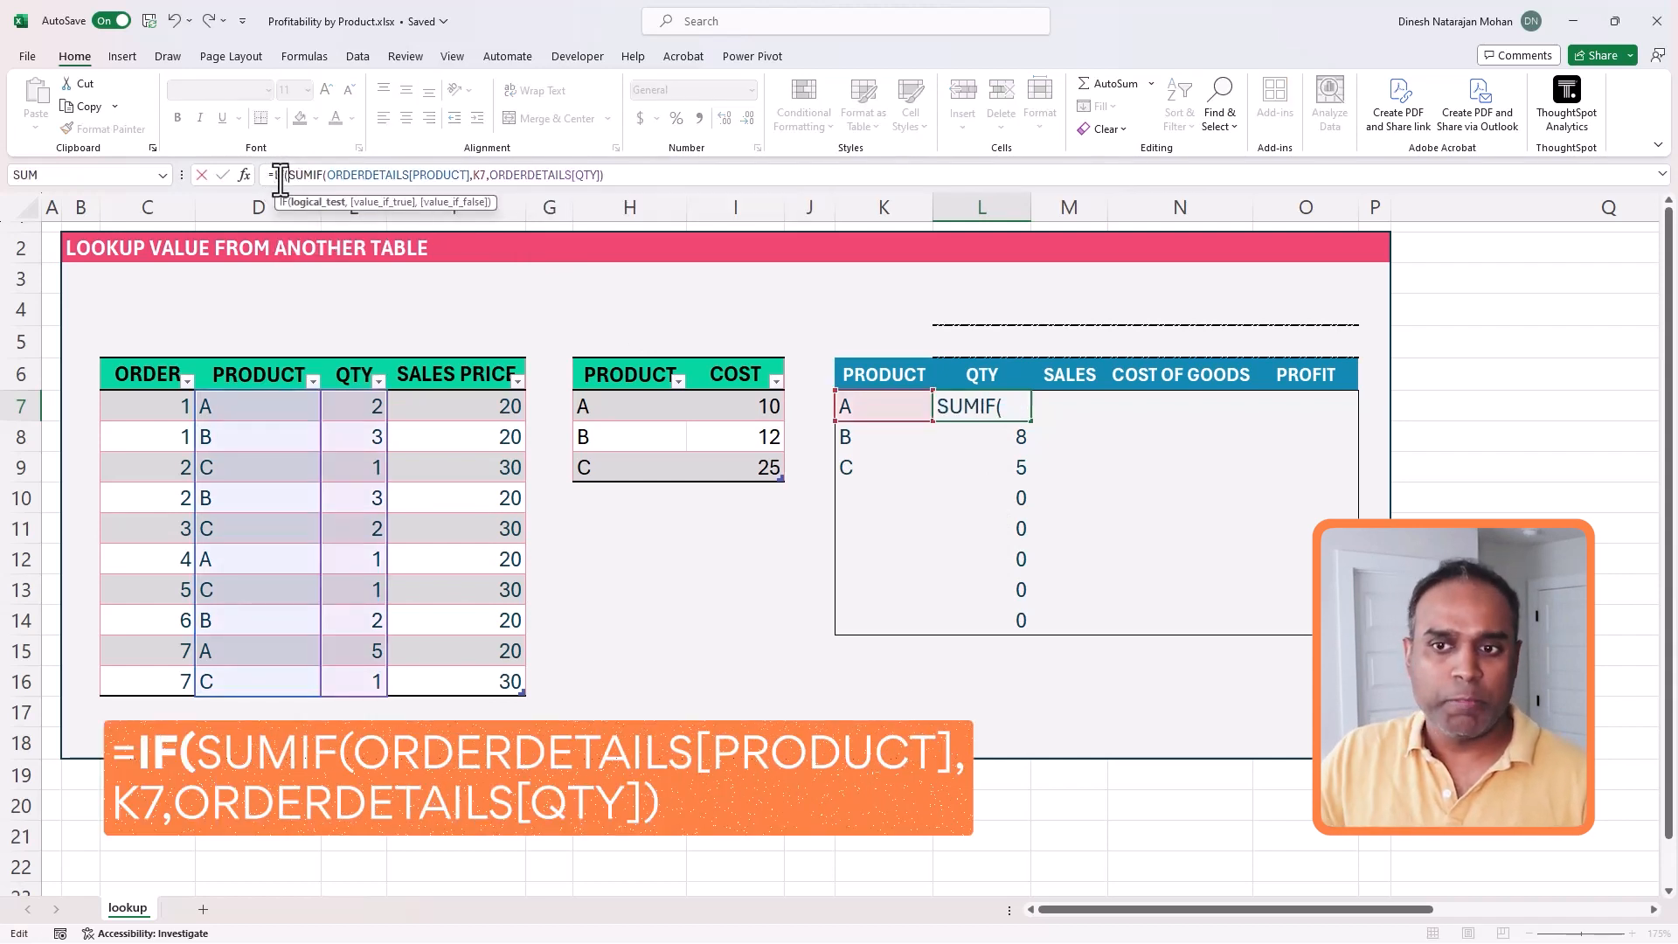
left_click(909, 408)
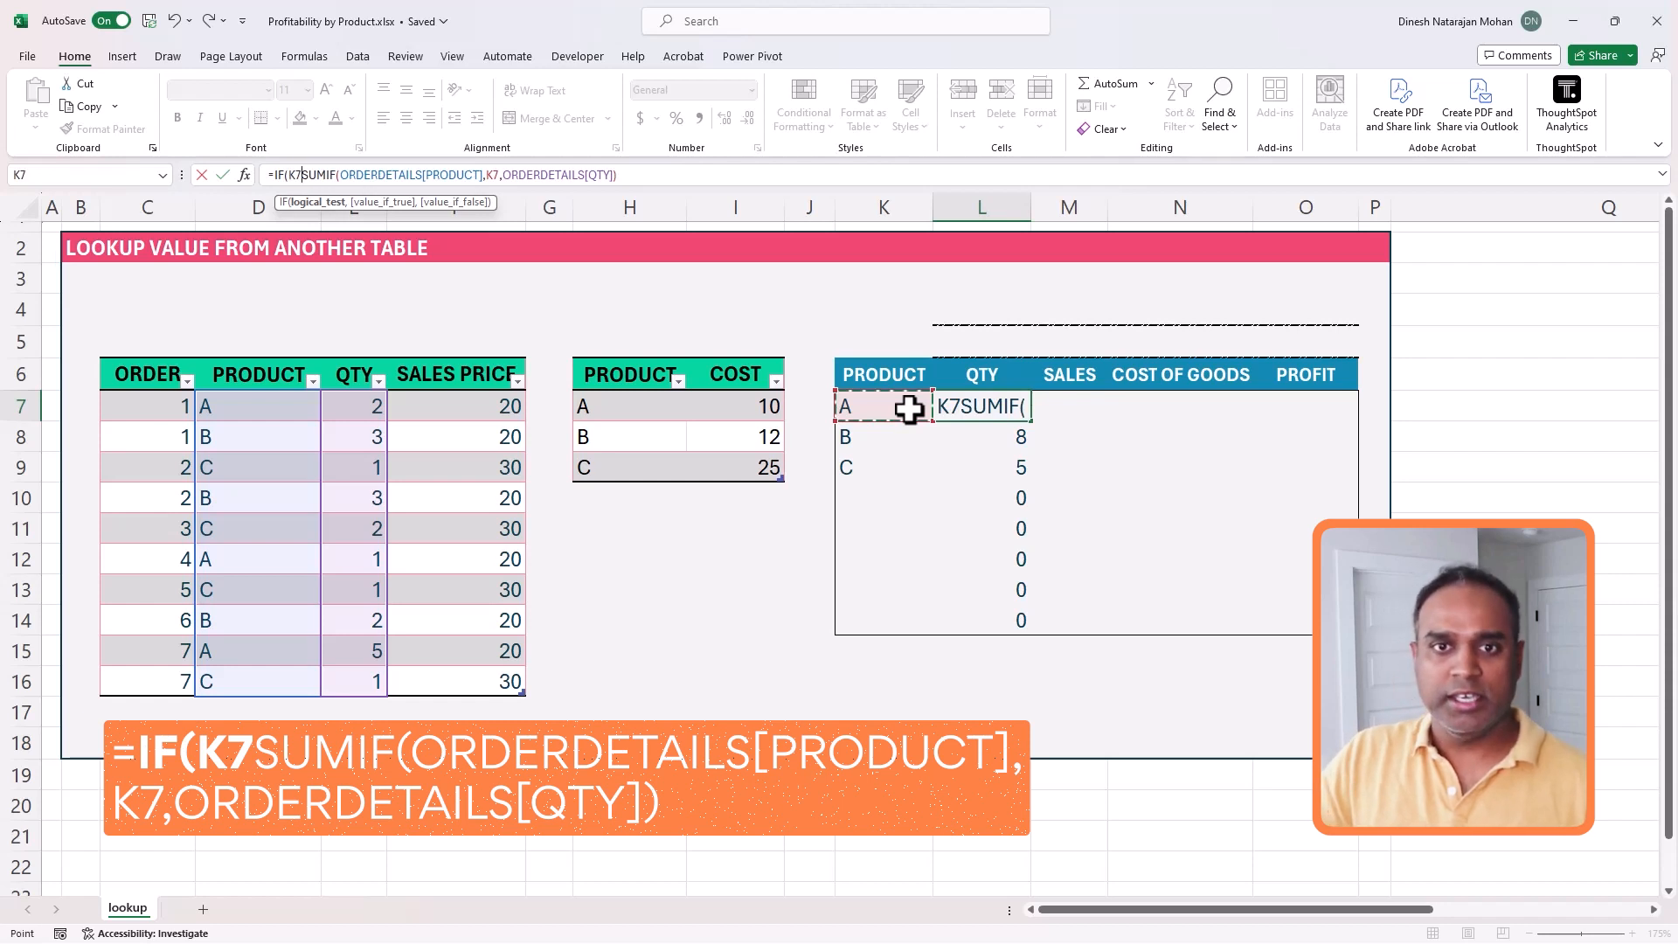
type("=\"\"")
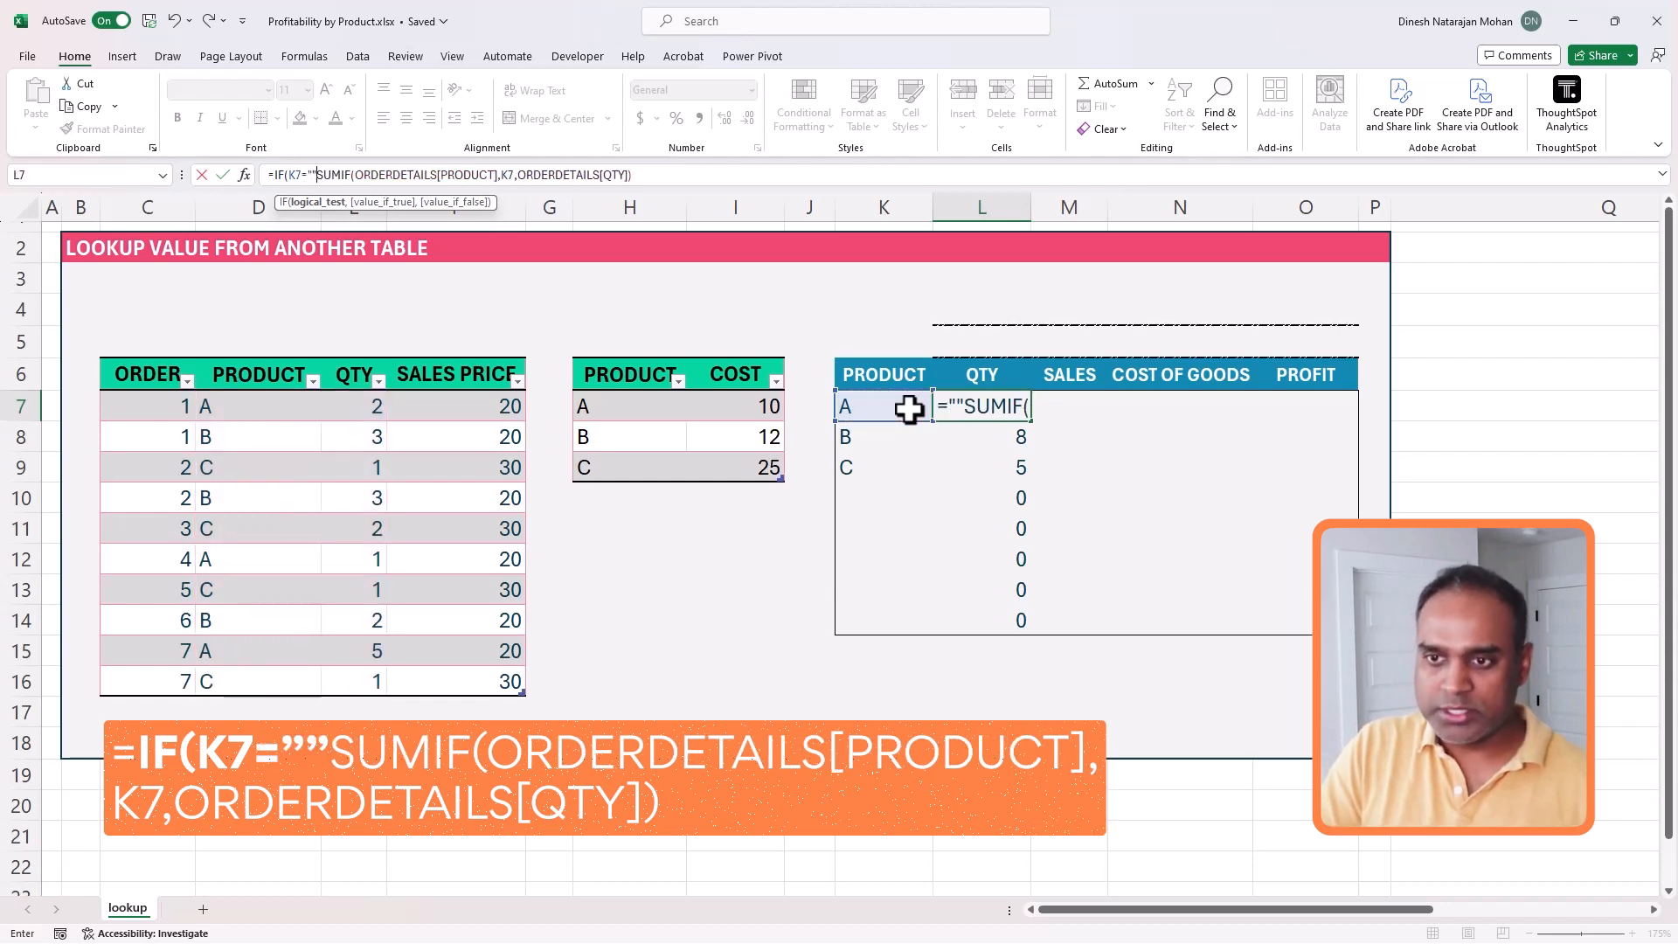
type(",\"\",")
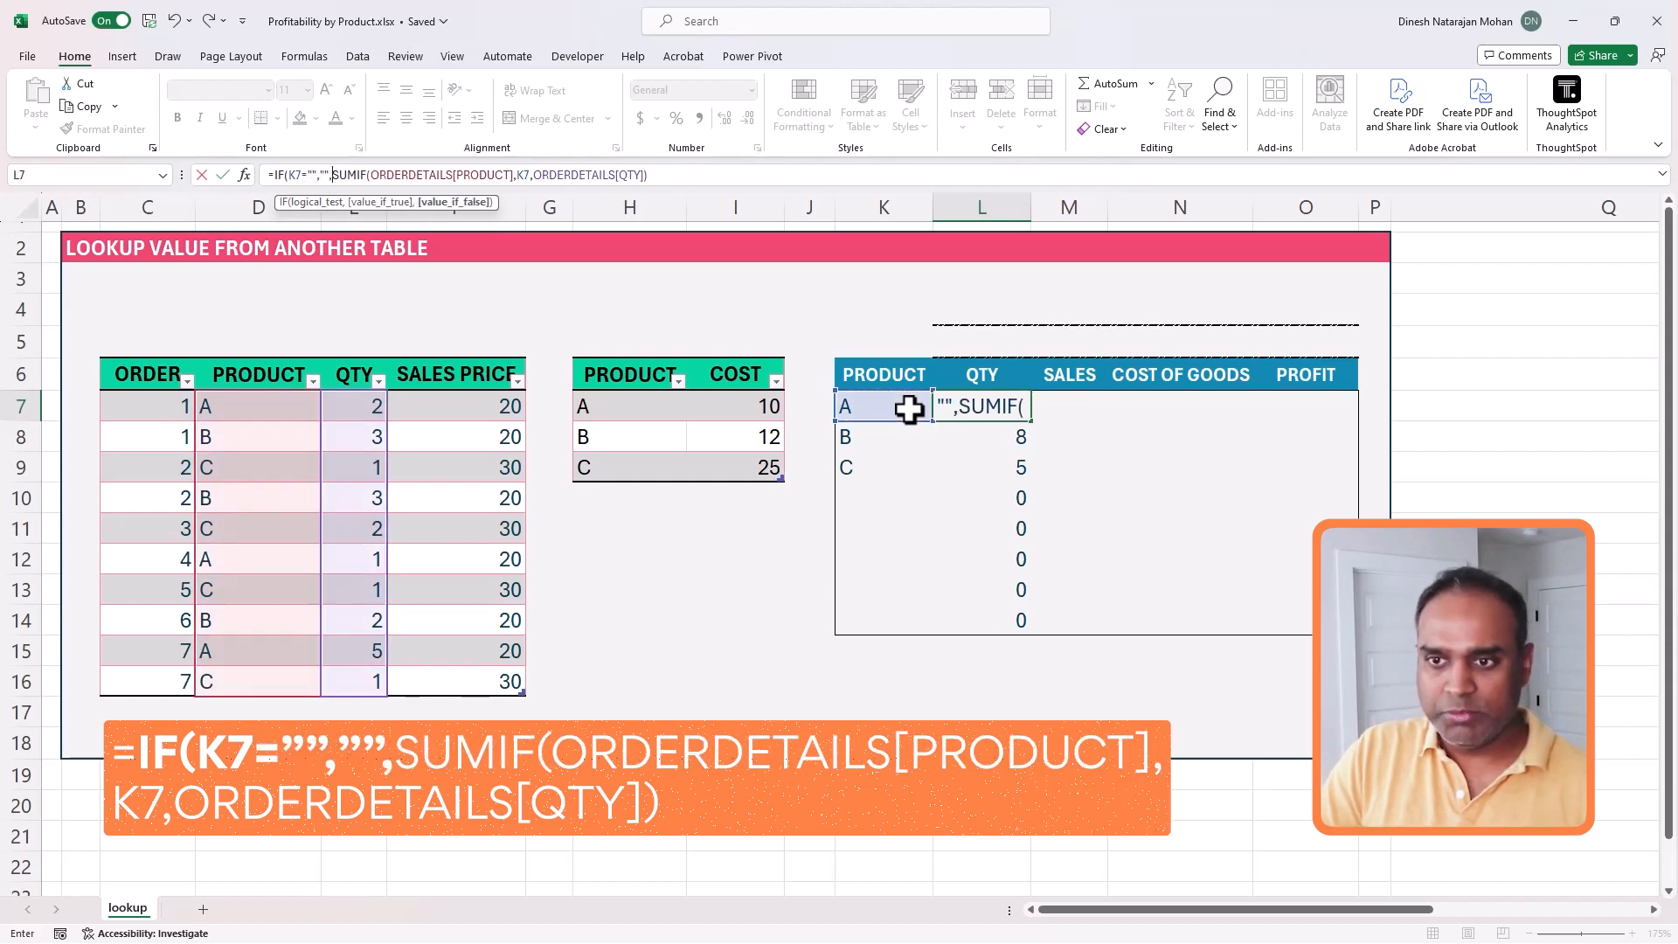
left_click(719, 179)
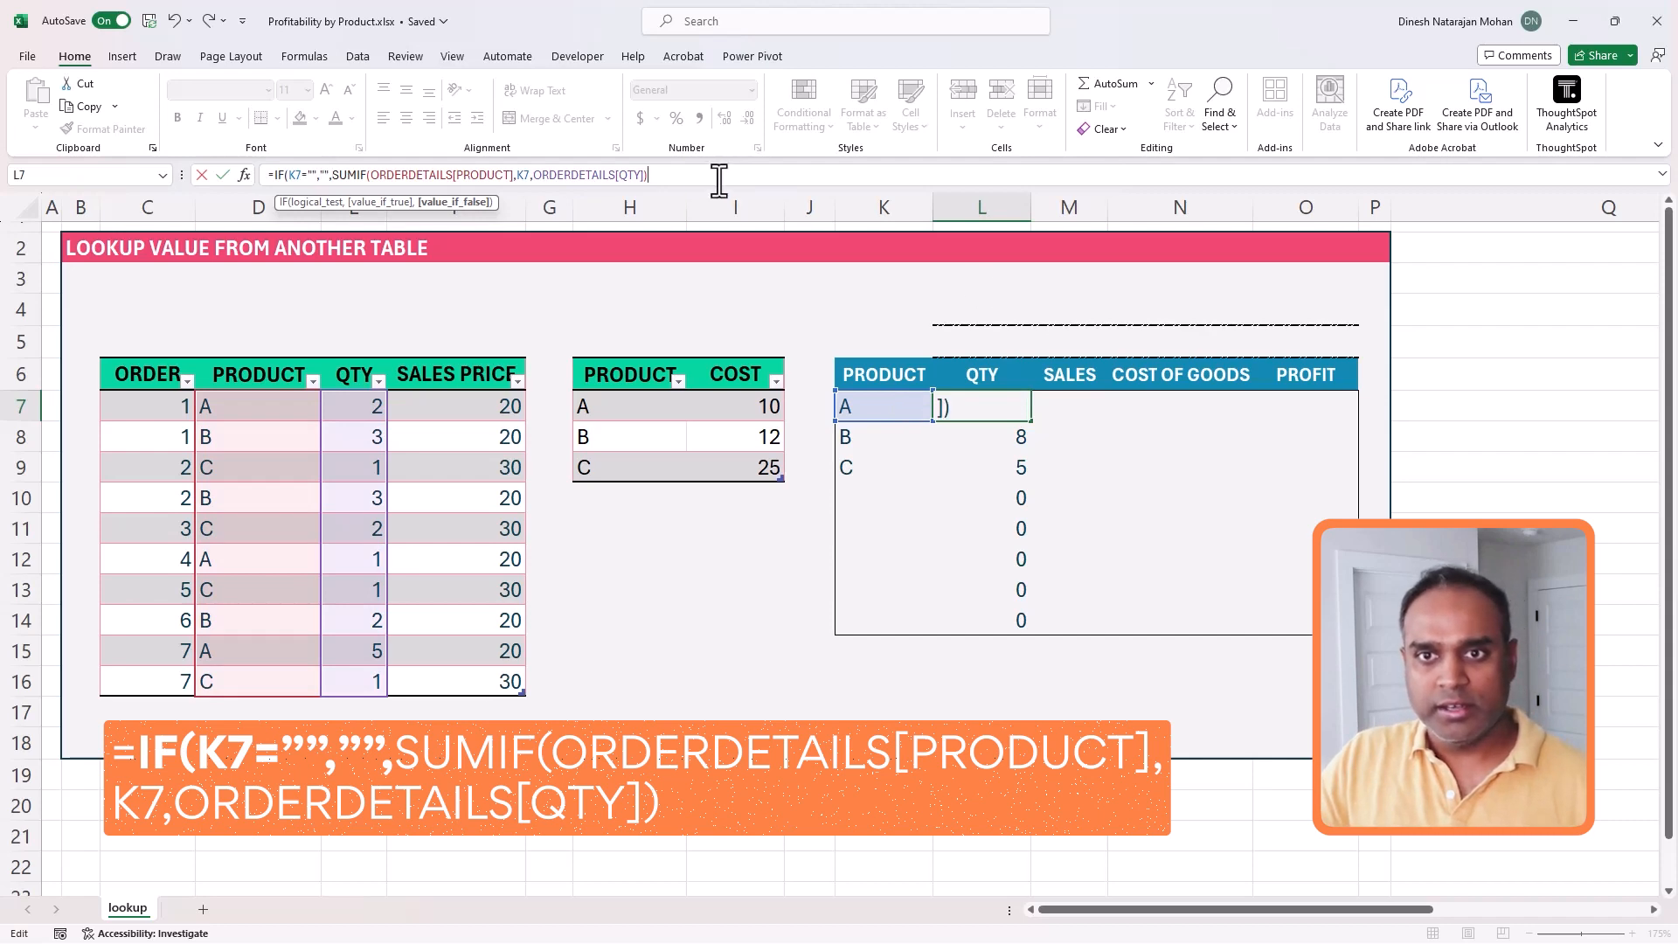
type(")")
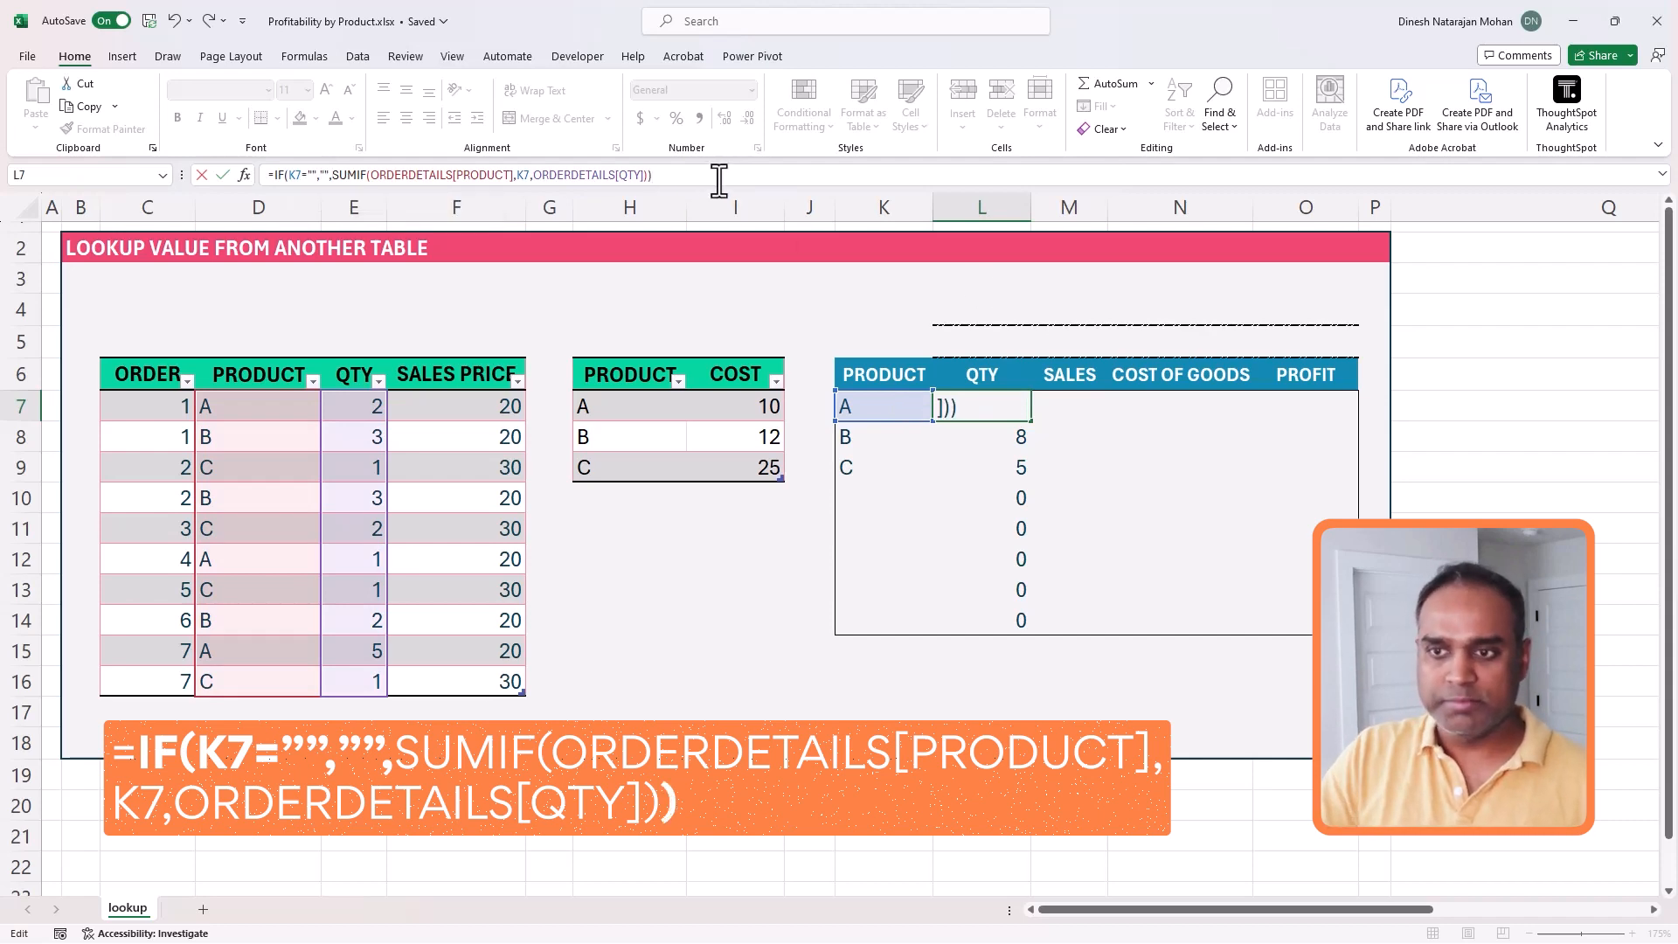
key("ctrl+Return")
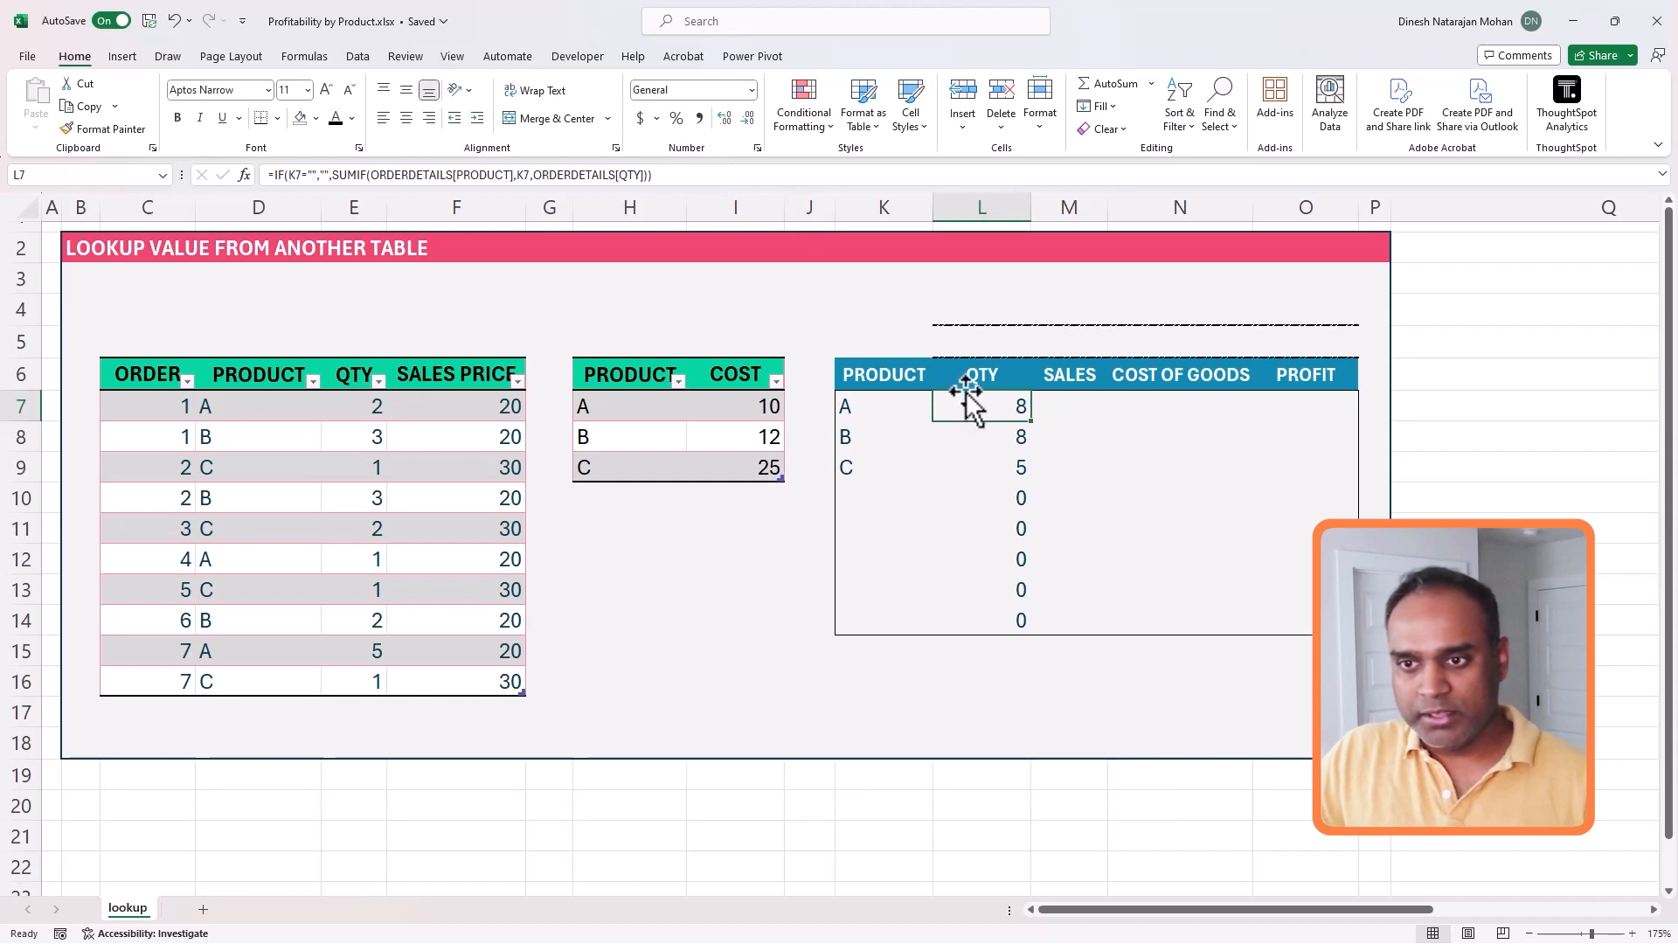
- Fill the IF-wrapped quantity formula from L7 down through L14 and compare the total quantity with the order table's QTY column
left_click_drag(973, 412, 993, 622)
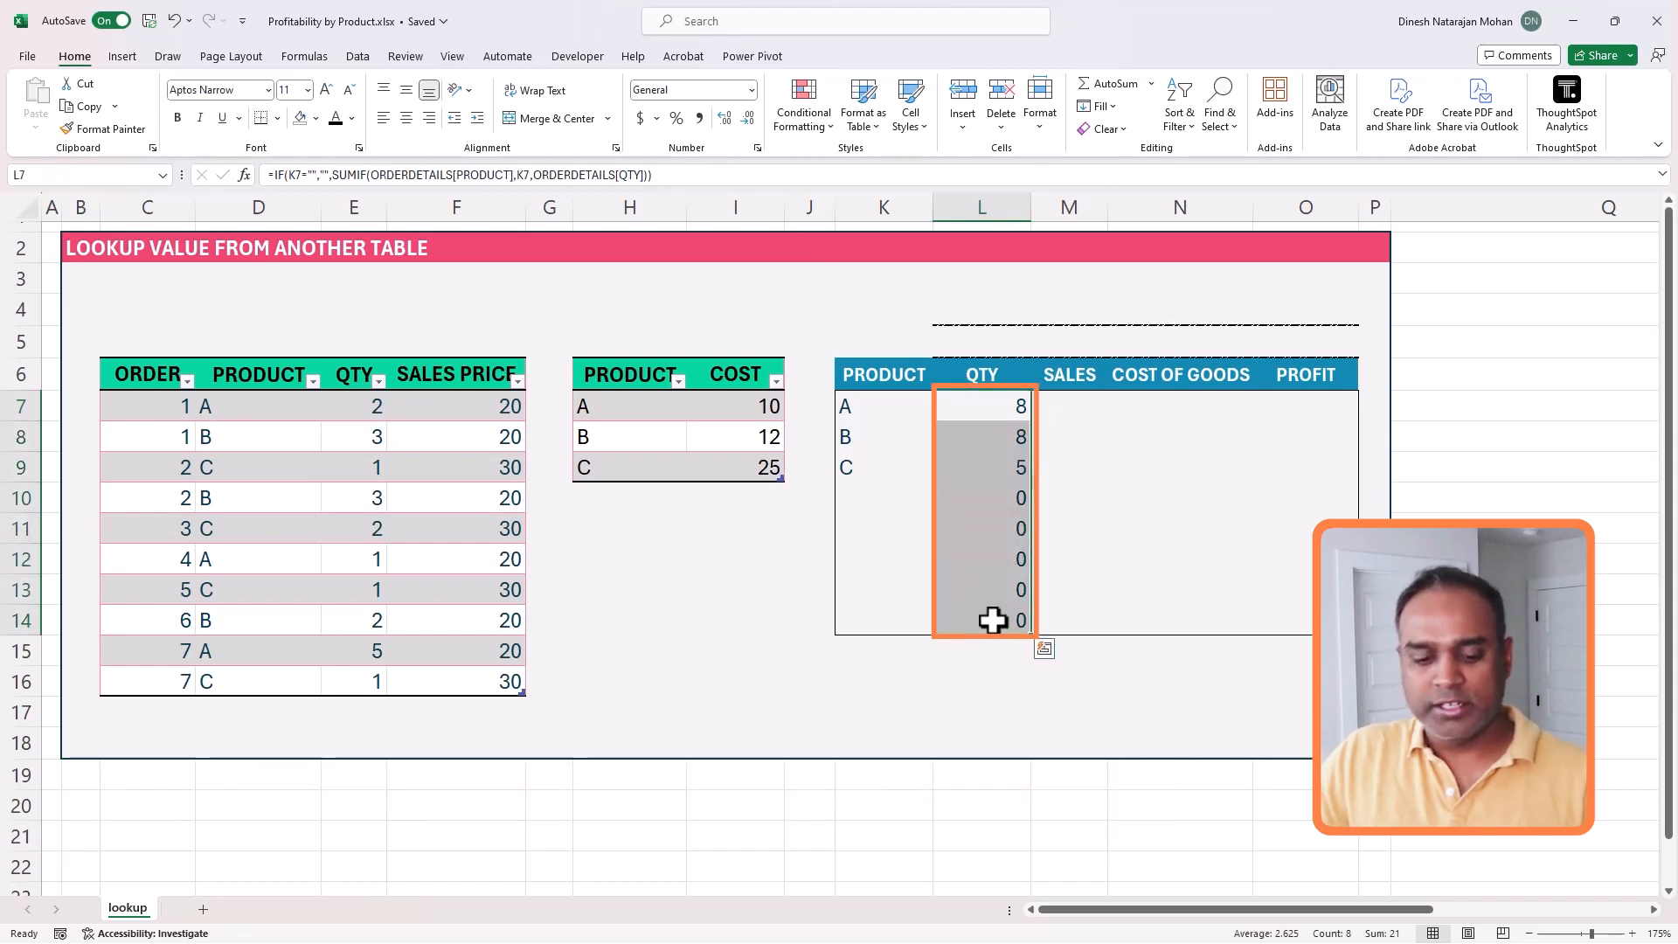
key("F2")
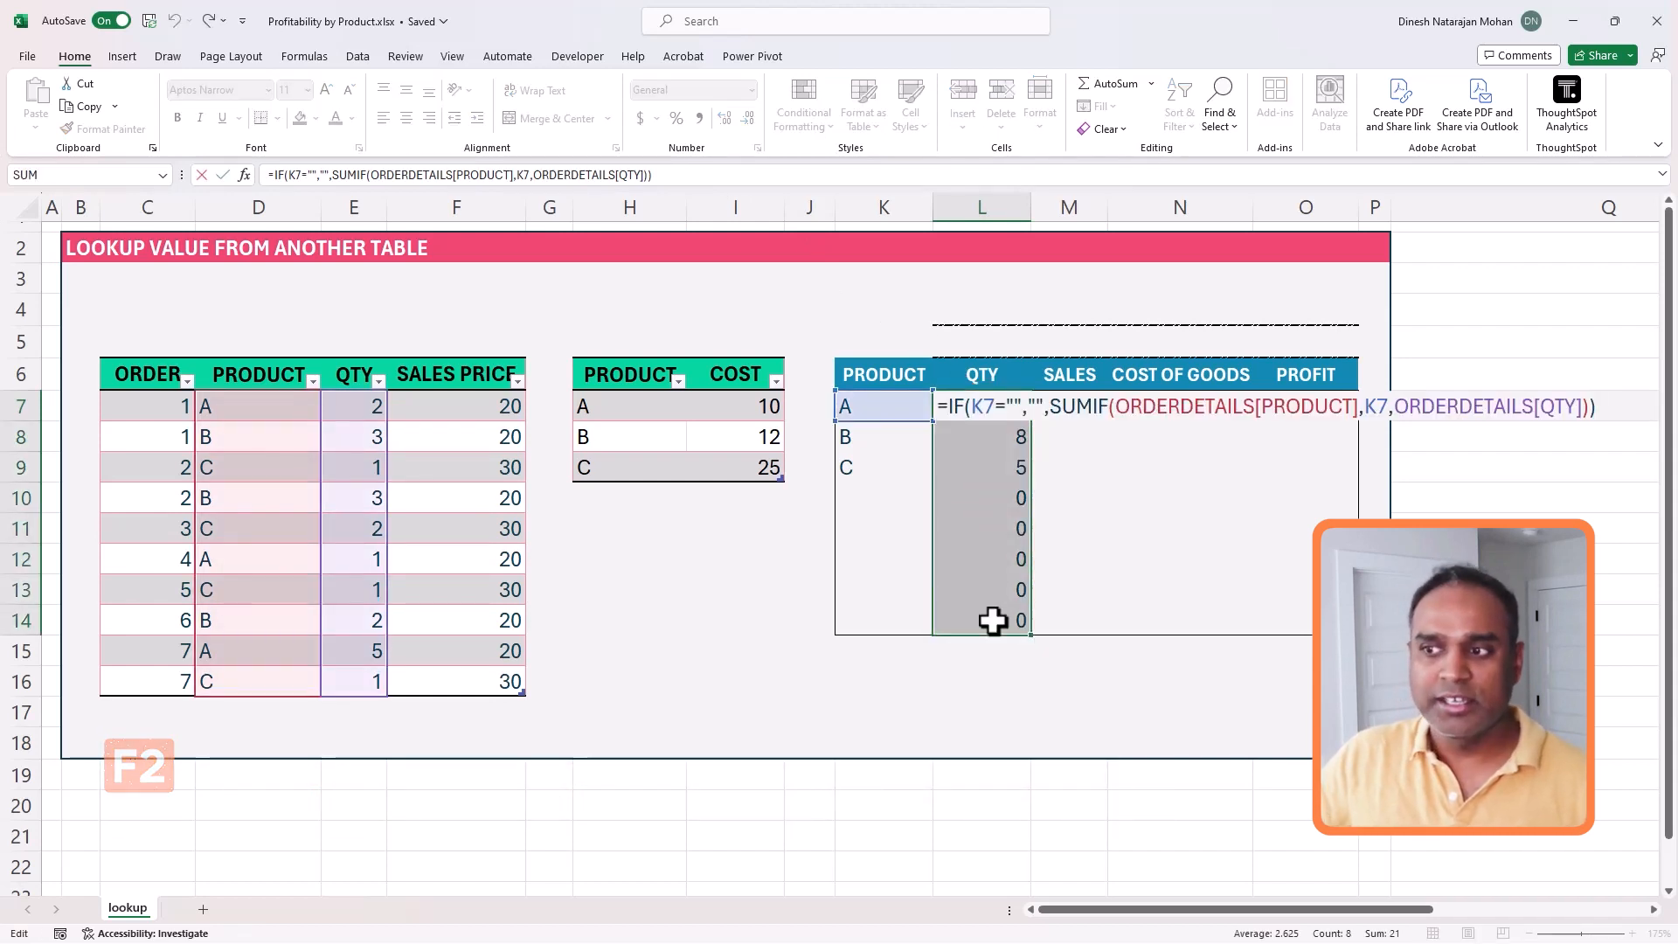
key("ctrl+Return")
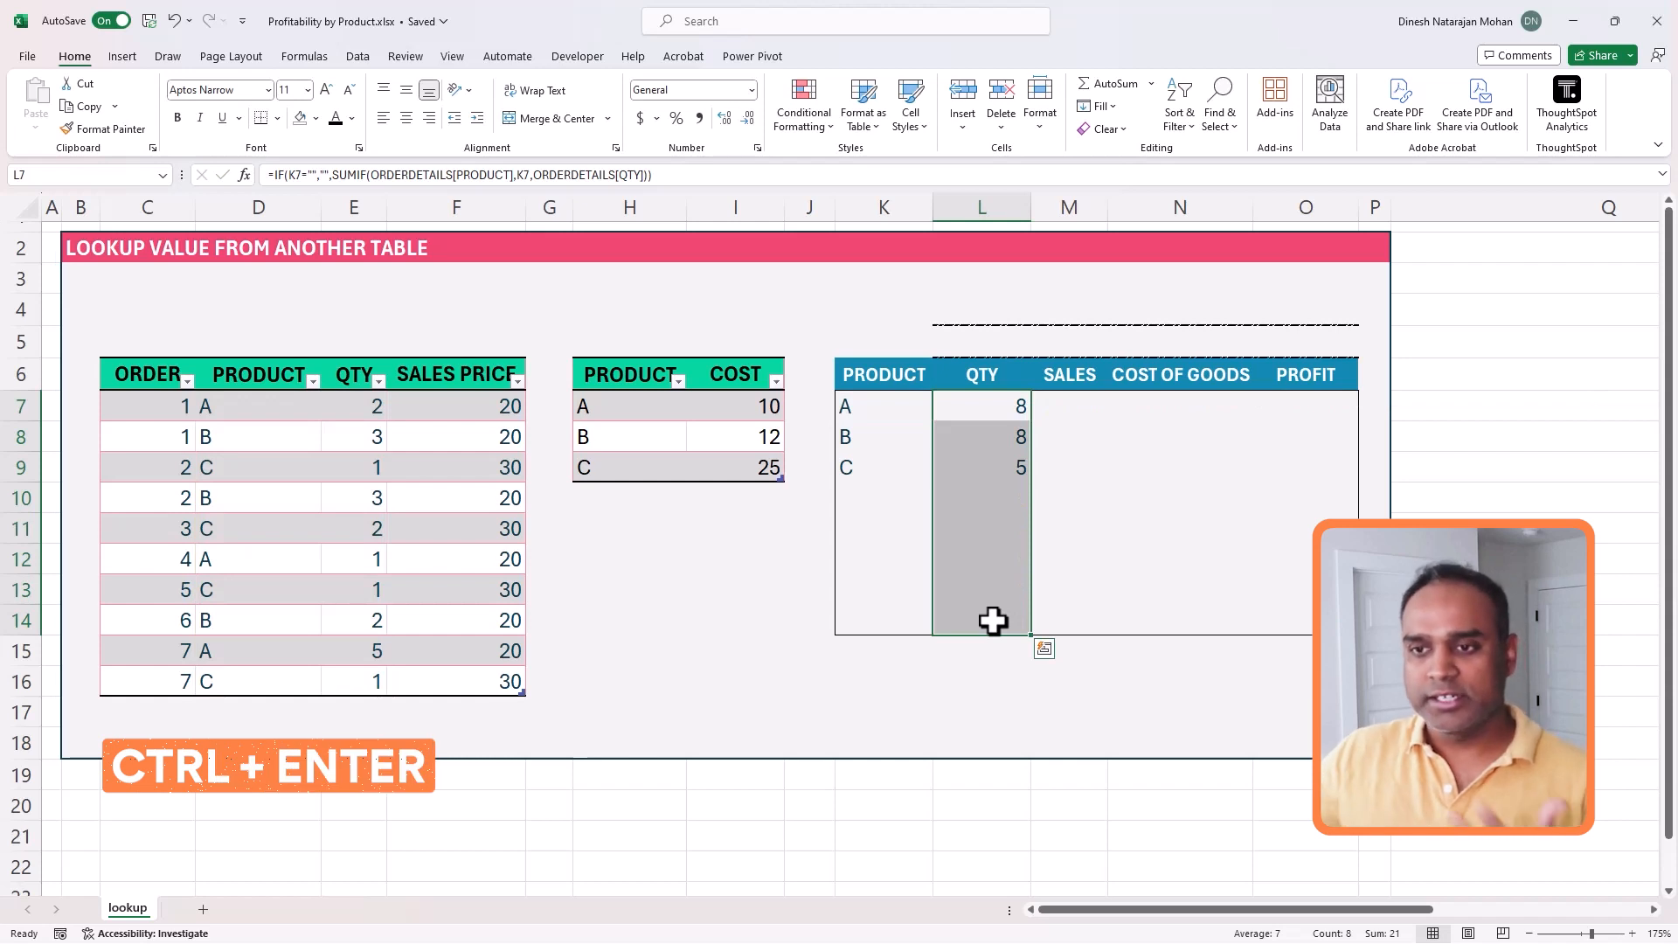
left_click(1001, 418)
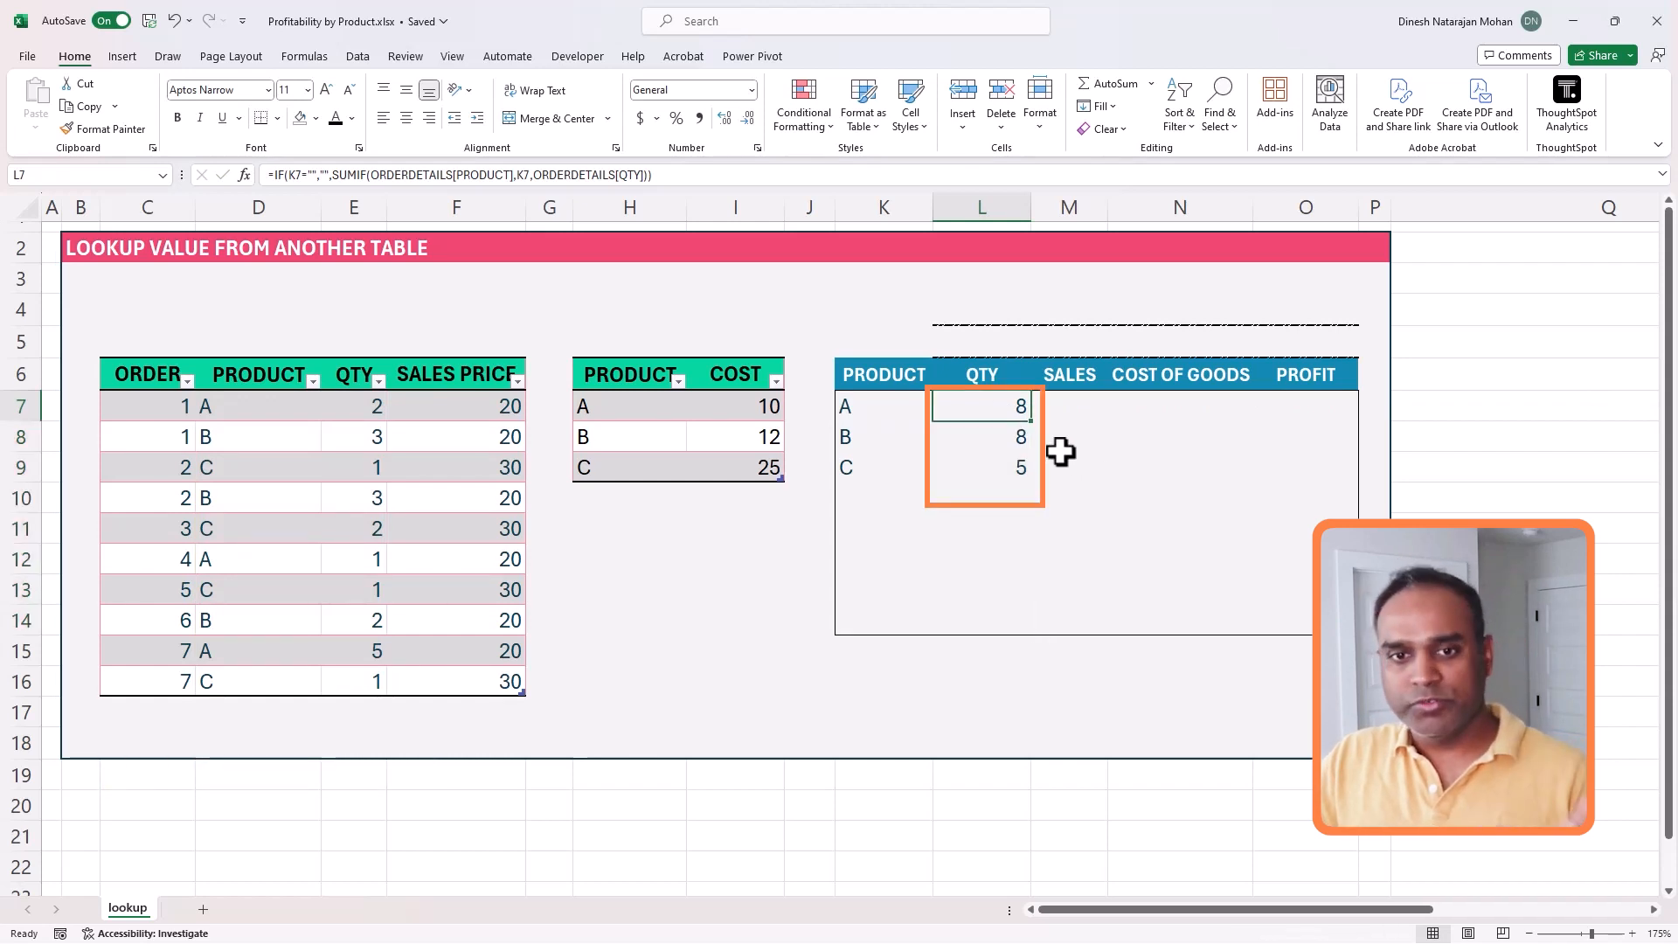
left_click_drag(364, 404, 358, 679)
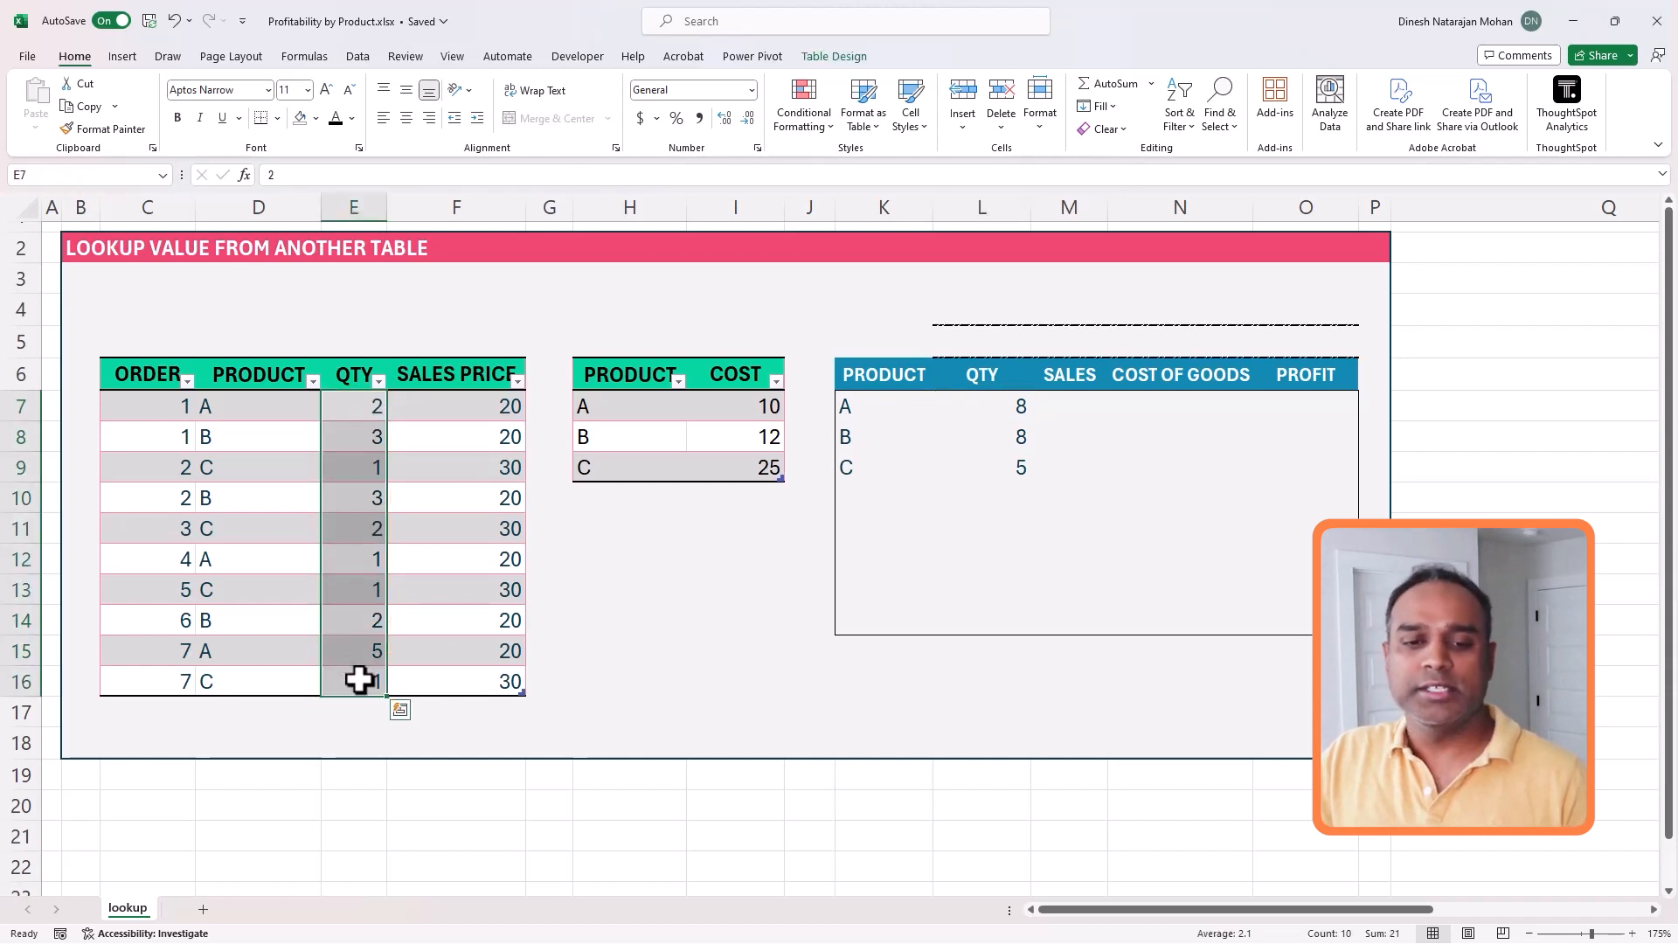
left_click_drag(1014, 400, 1020, 459)
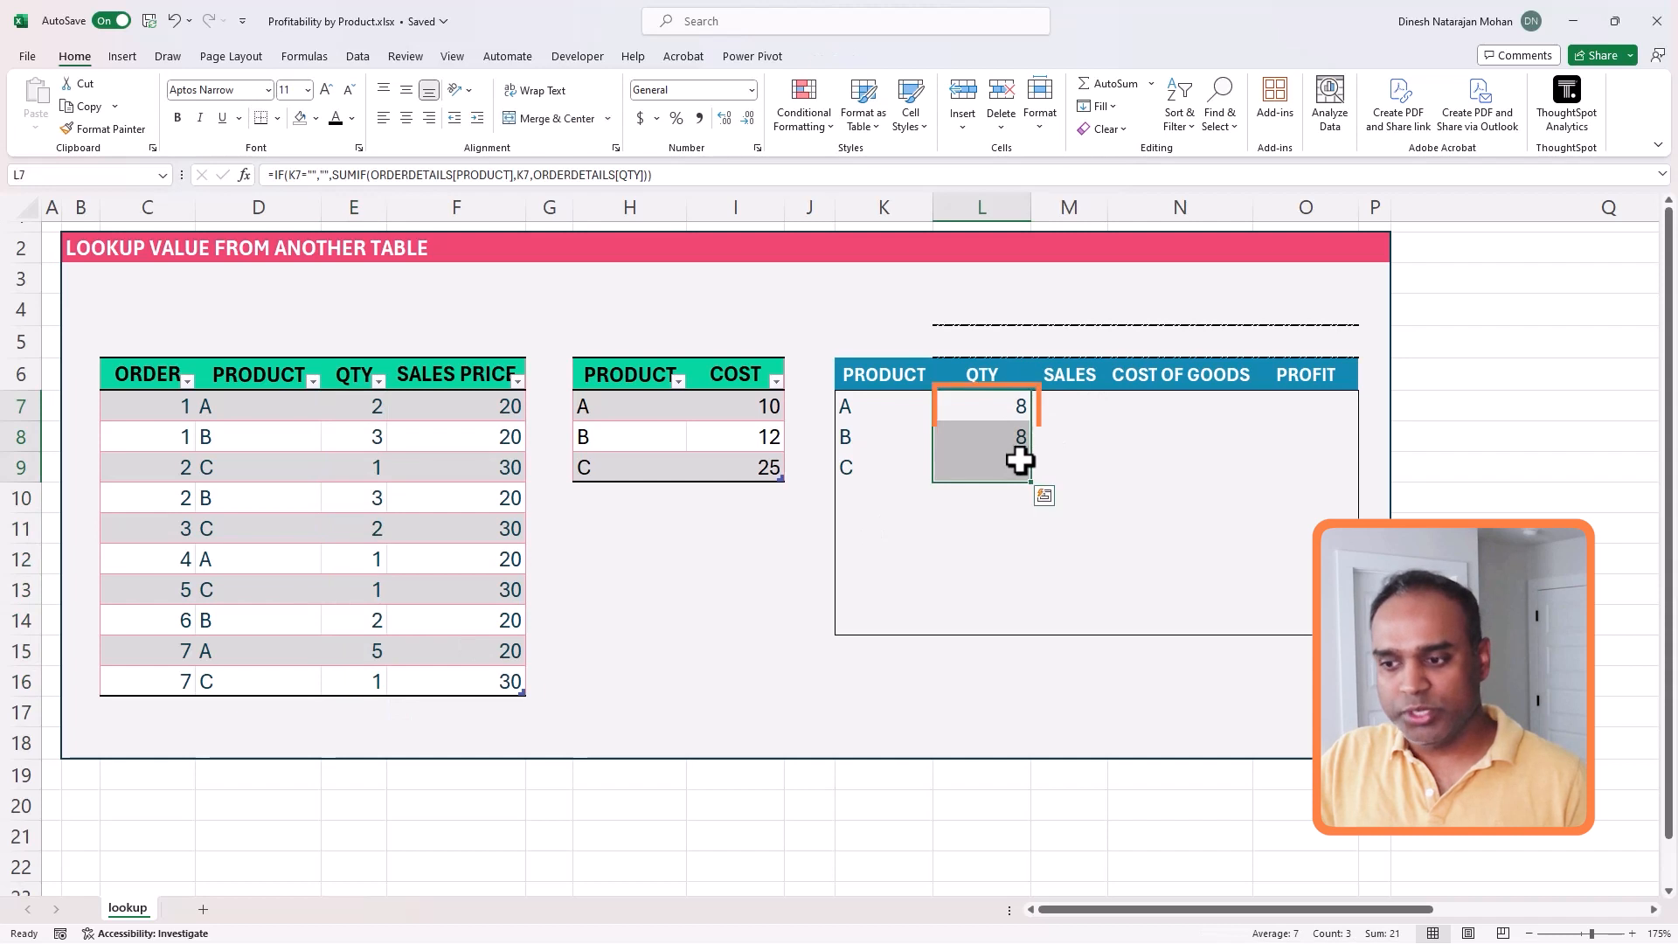
- List product A's sales per order from M7 with =FILTER(ORDERDETAILS[QTY]*ORDERDETAILS[SALES PRICE],ORDERDETAILS[PRODUCT]=K7)
left_click(1077, 407)
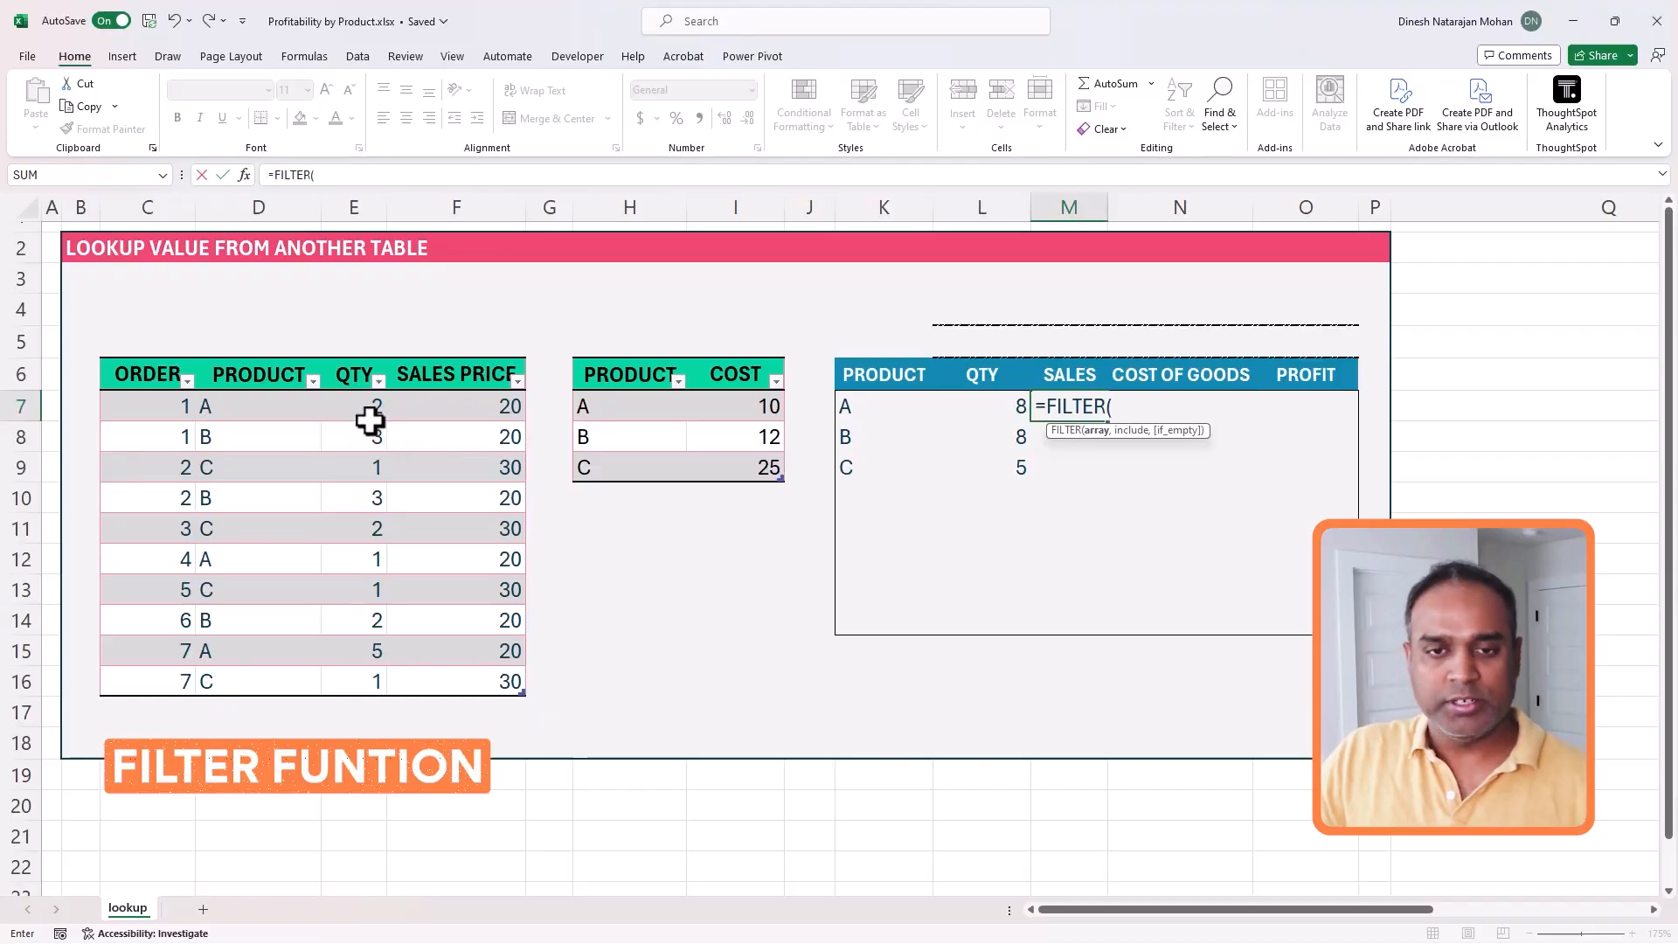
left_click_drag(364, 405, 368, 679)
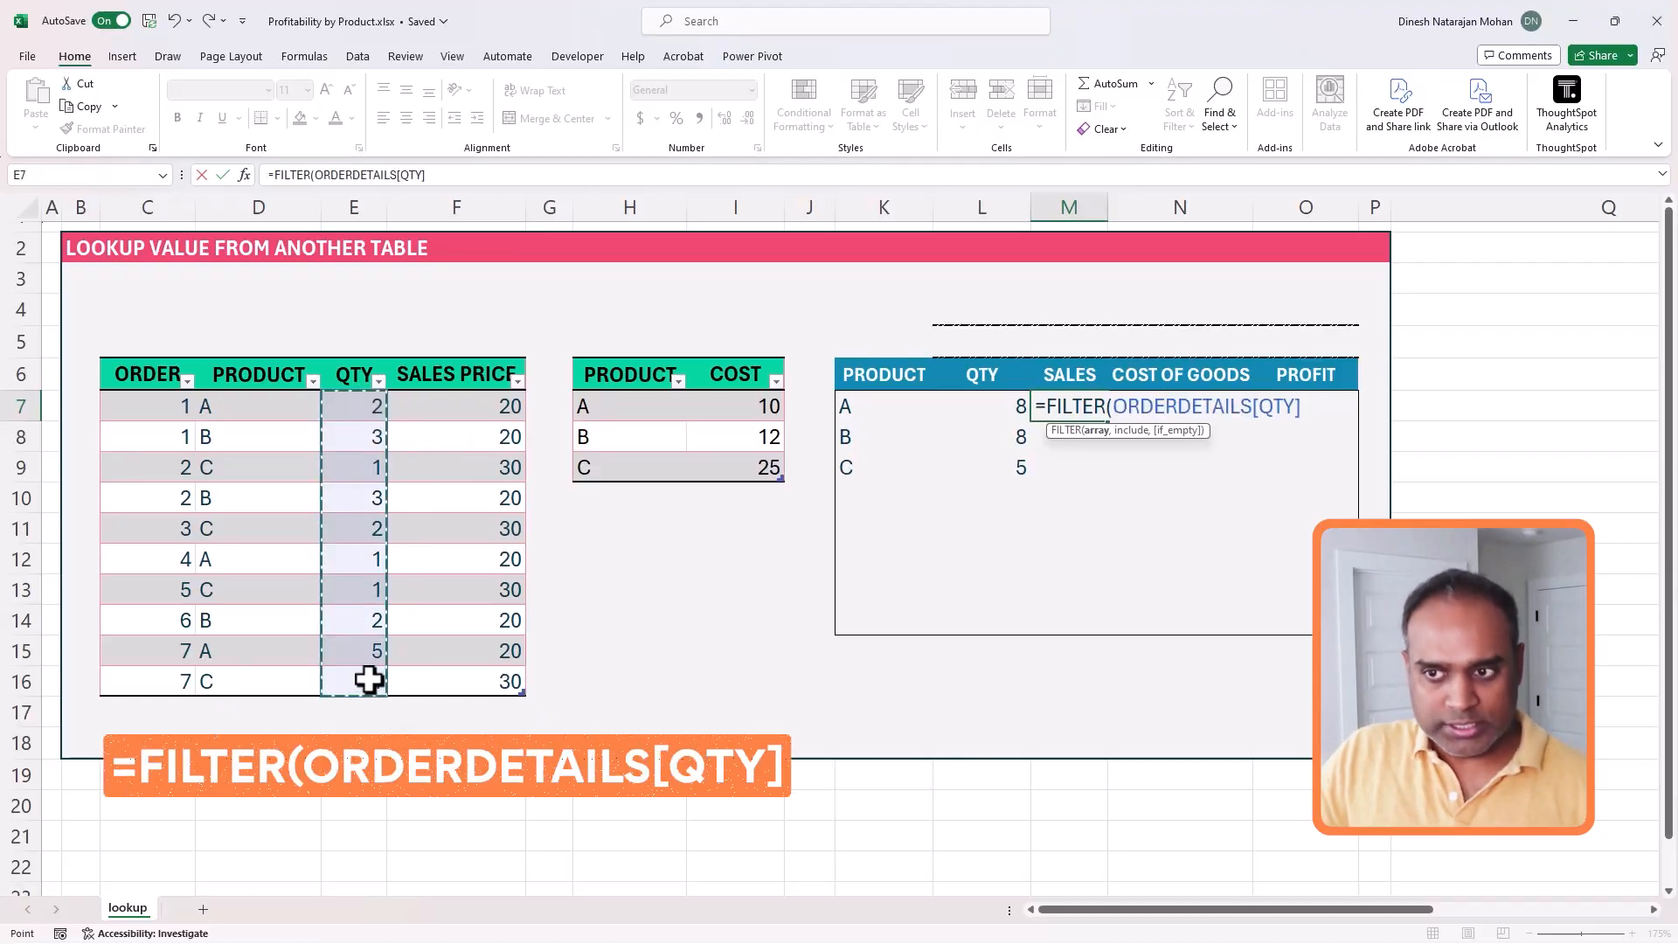
type("*")
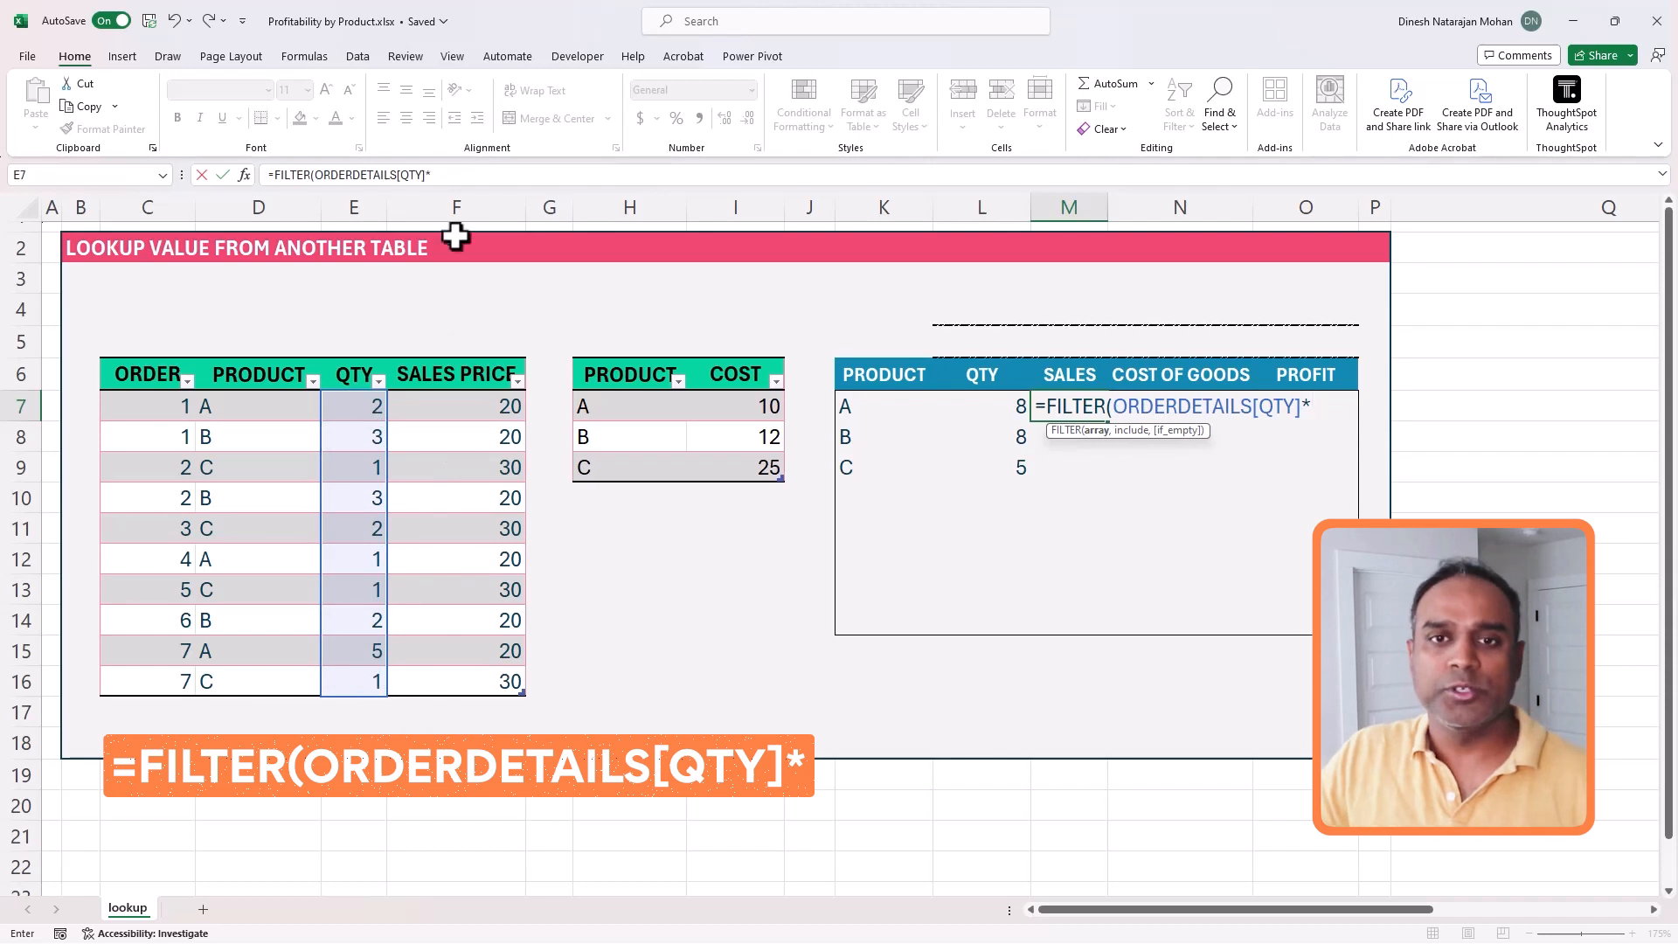
left_click(447, 173)
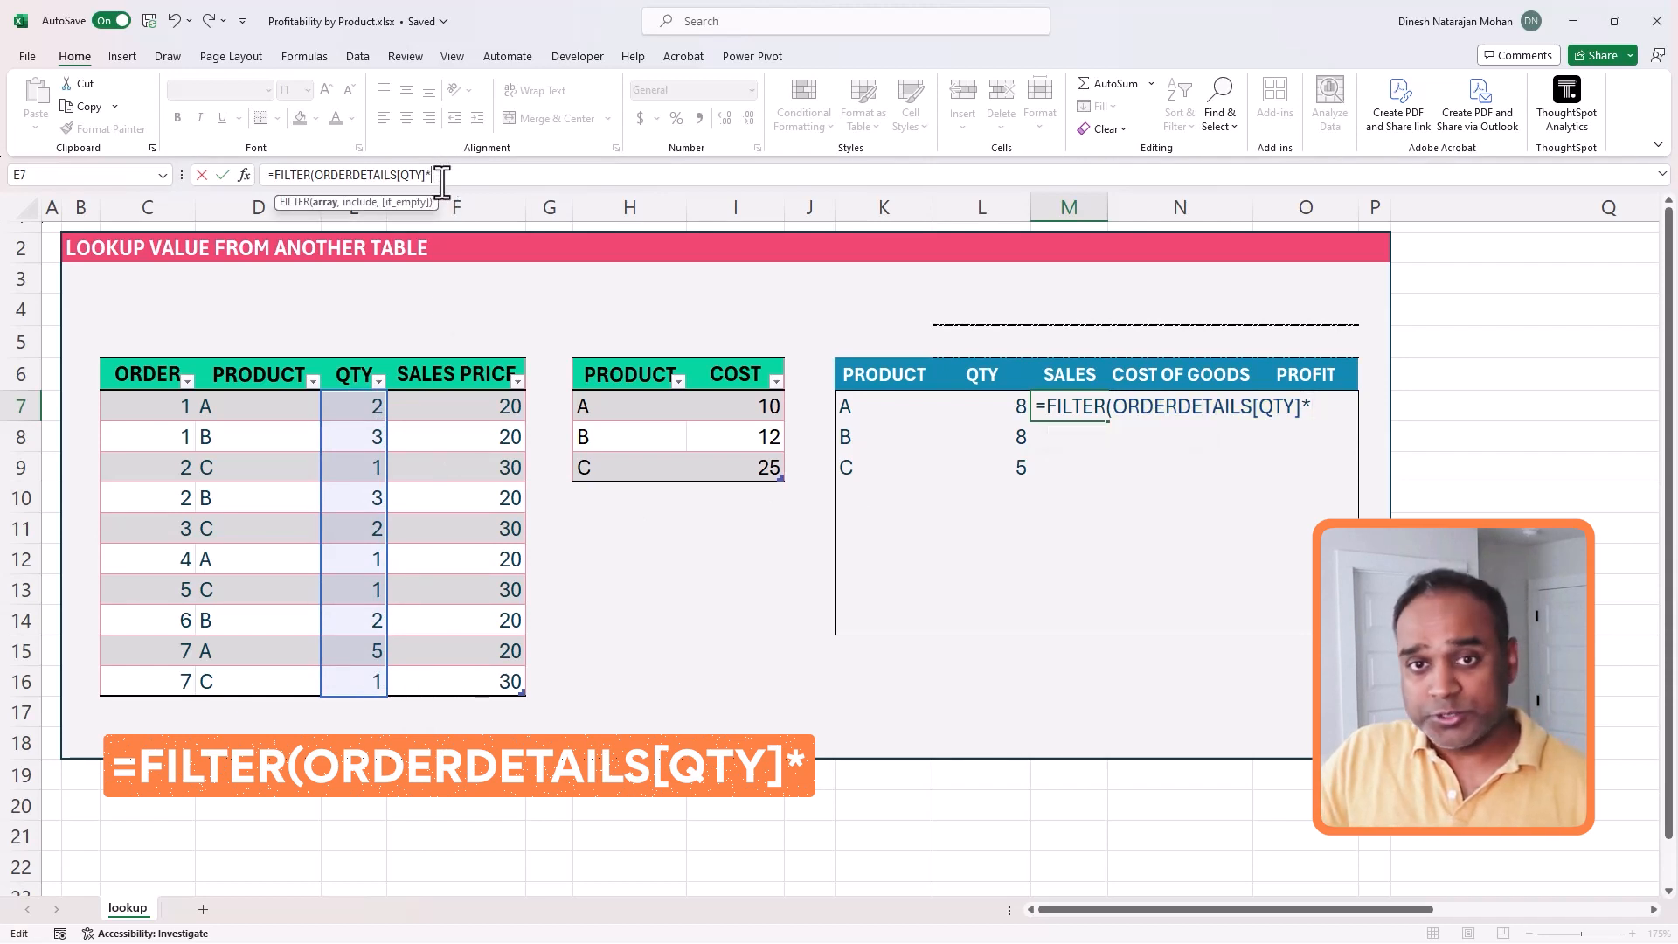
left_click_drag(443, 400, 468, 678)
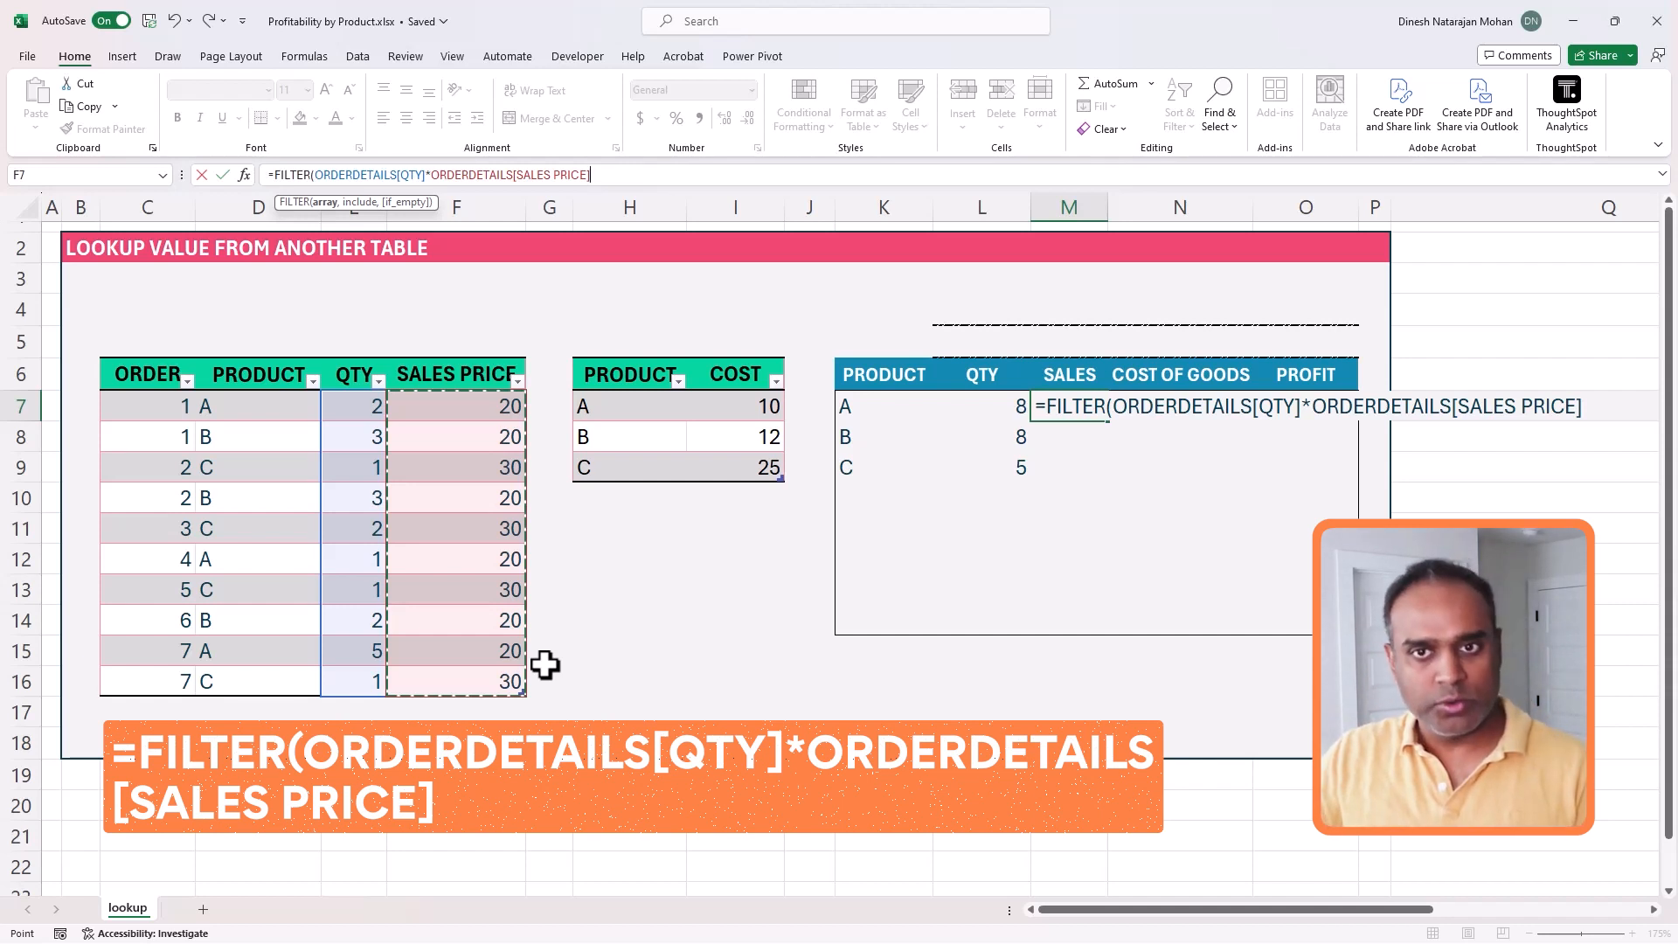
type(",")
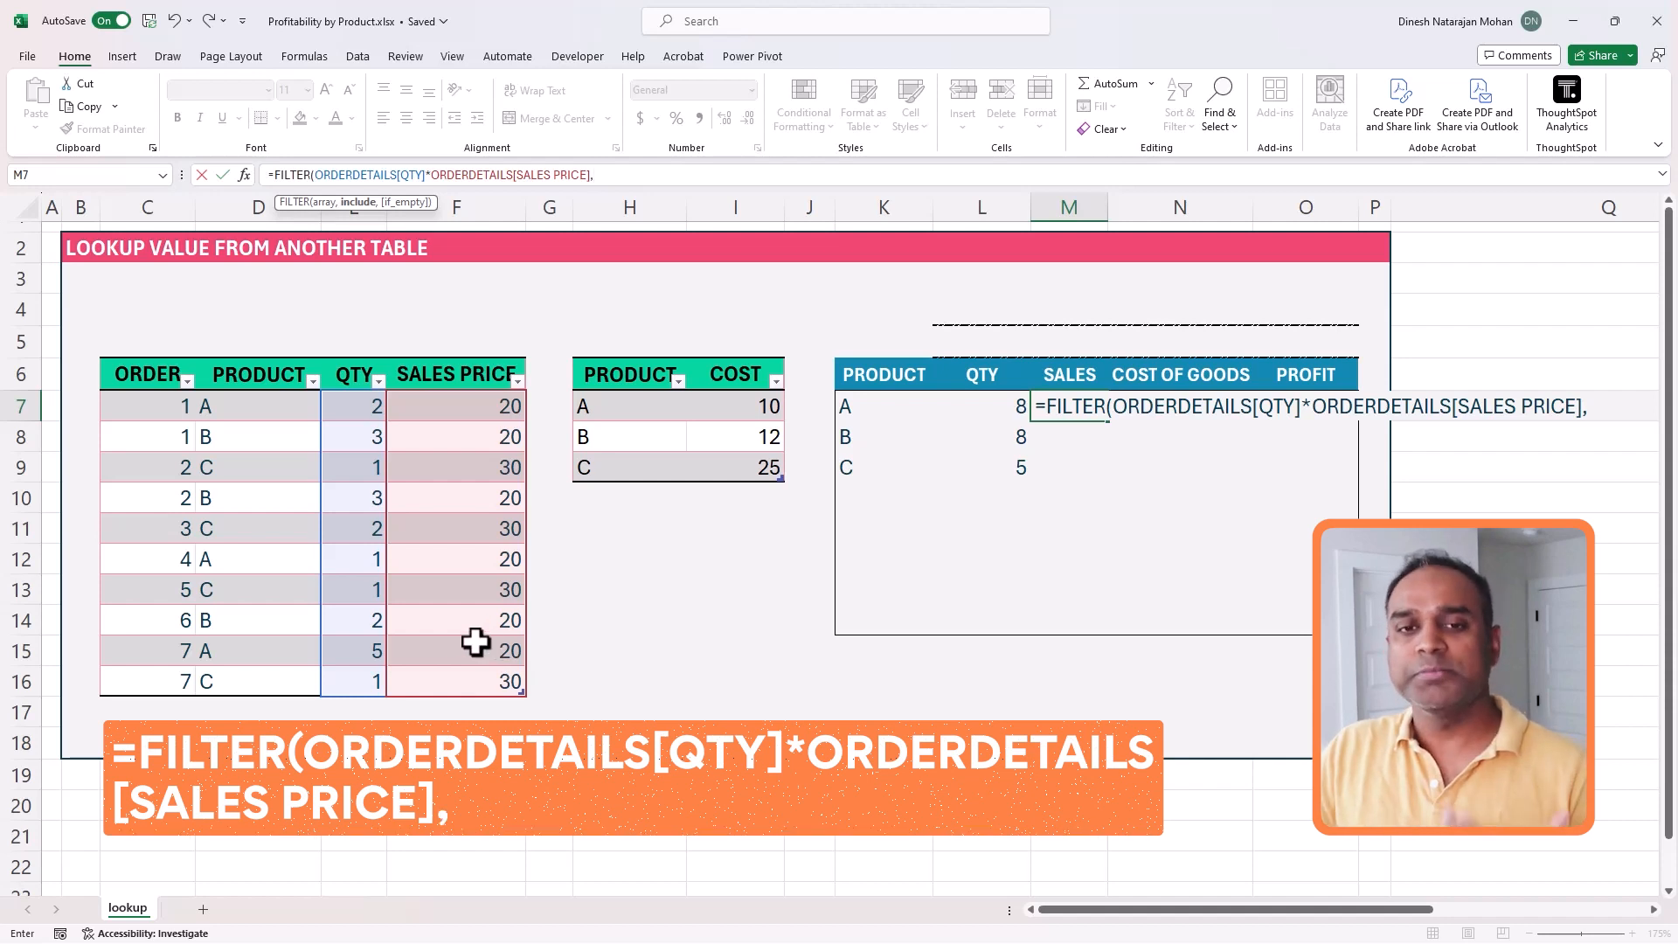
left_click_drag(266, 422, 253, 670)
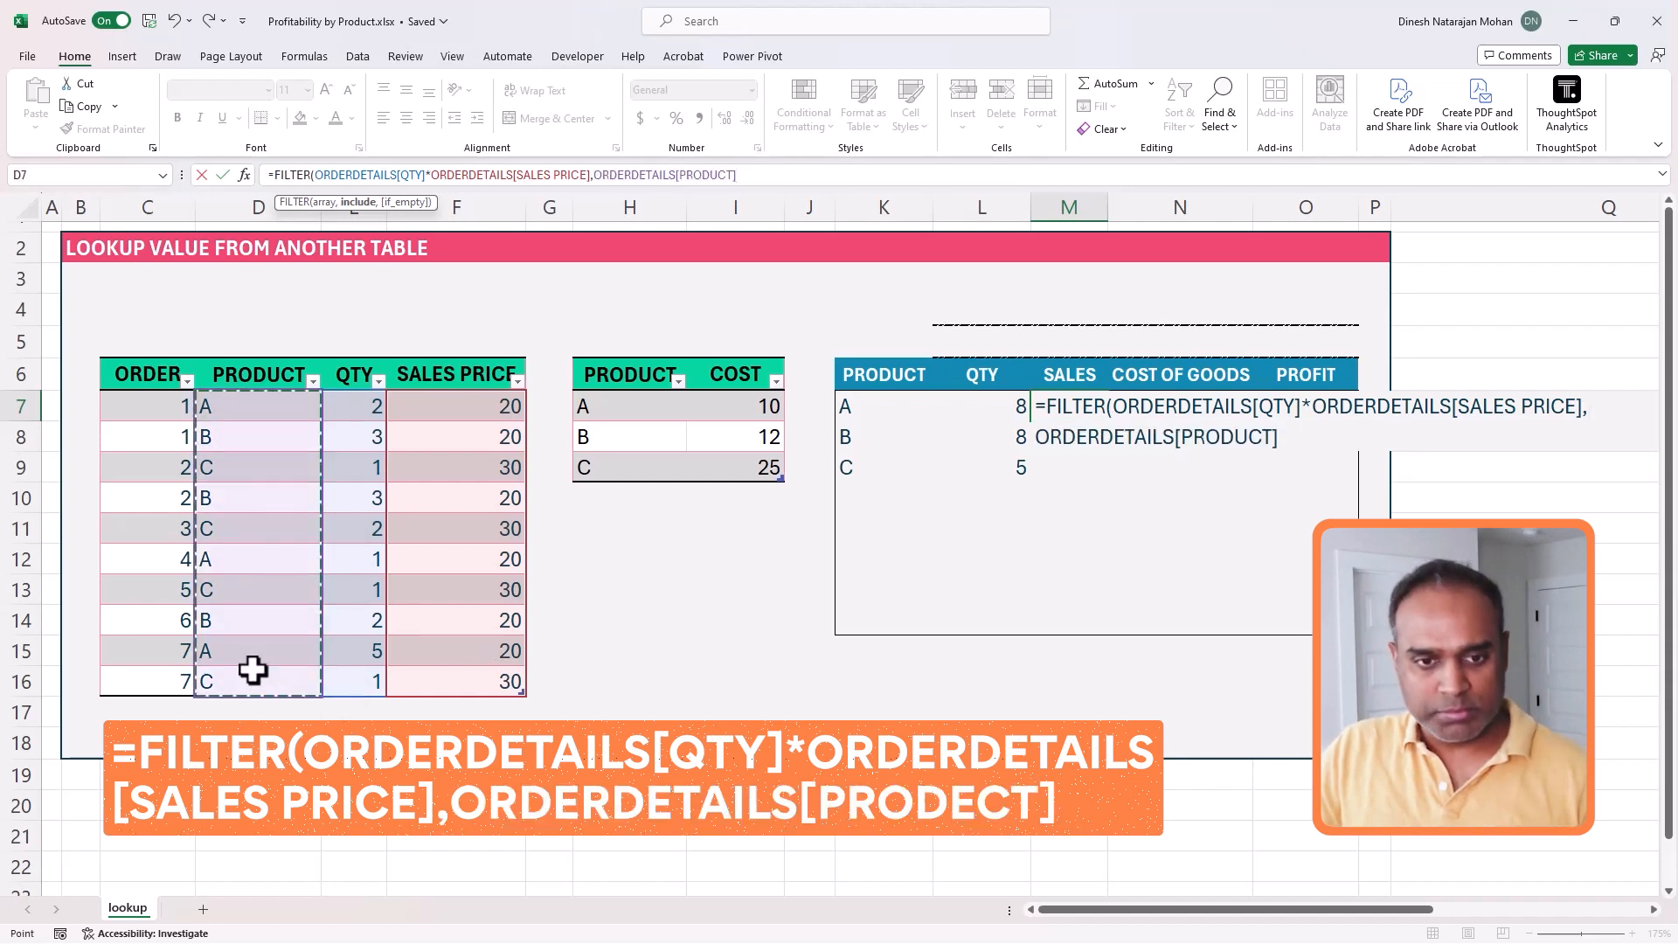
type("=")
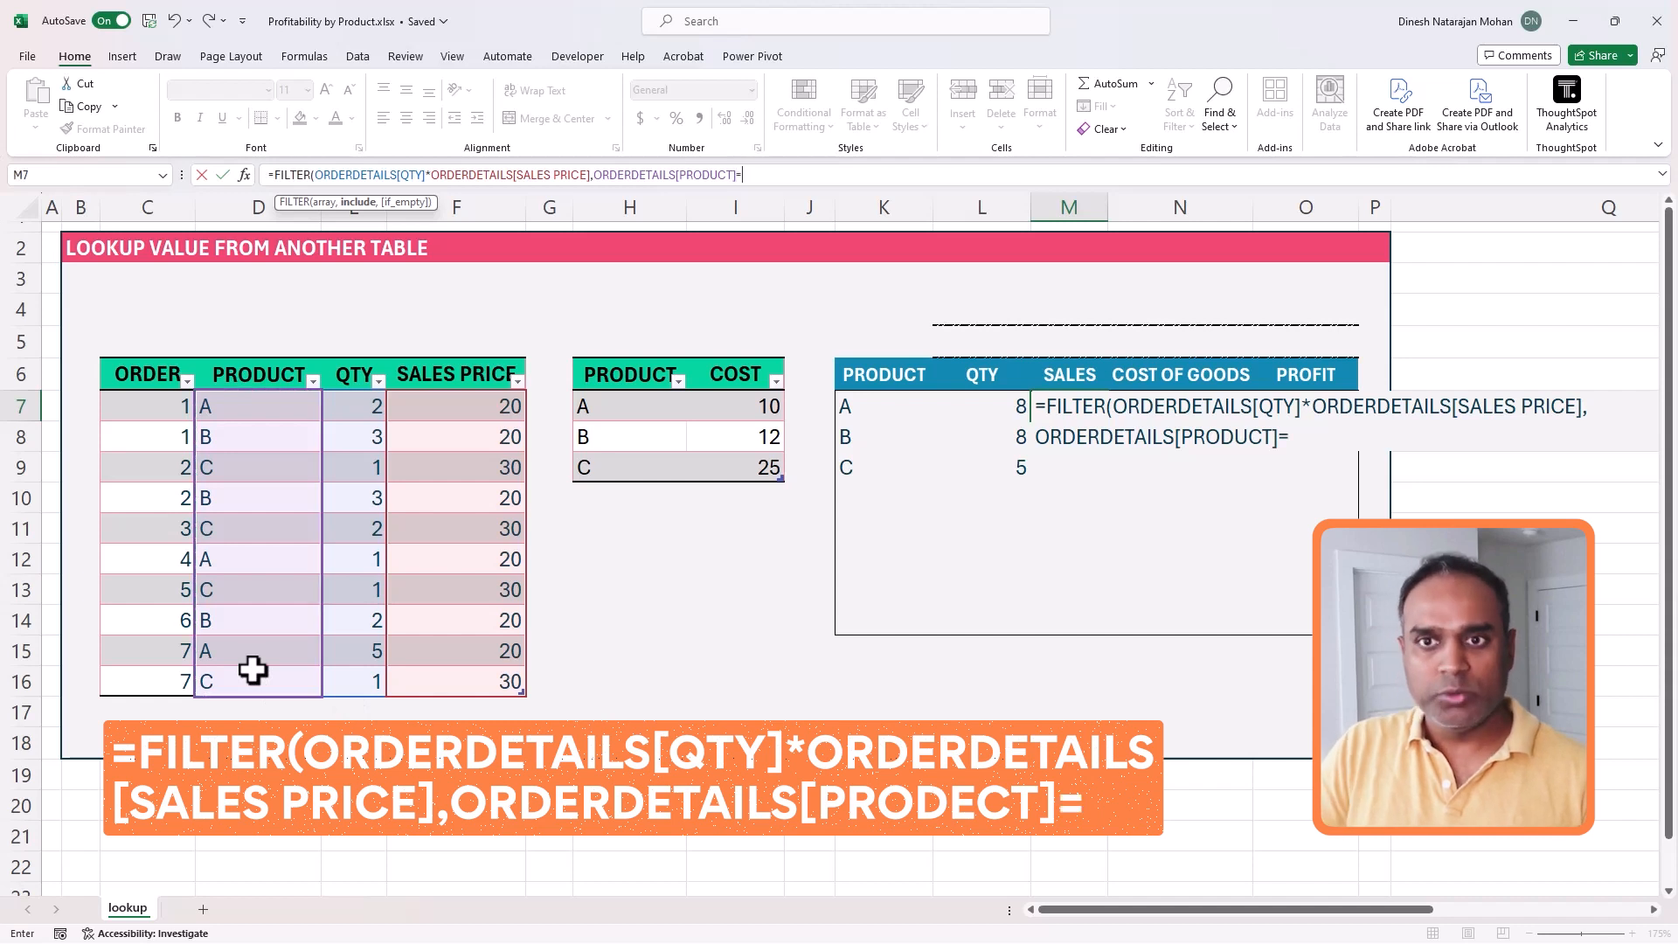
left_click(857, 409)
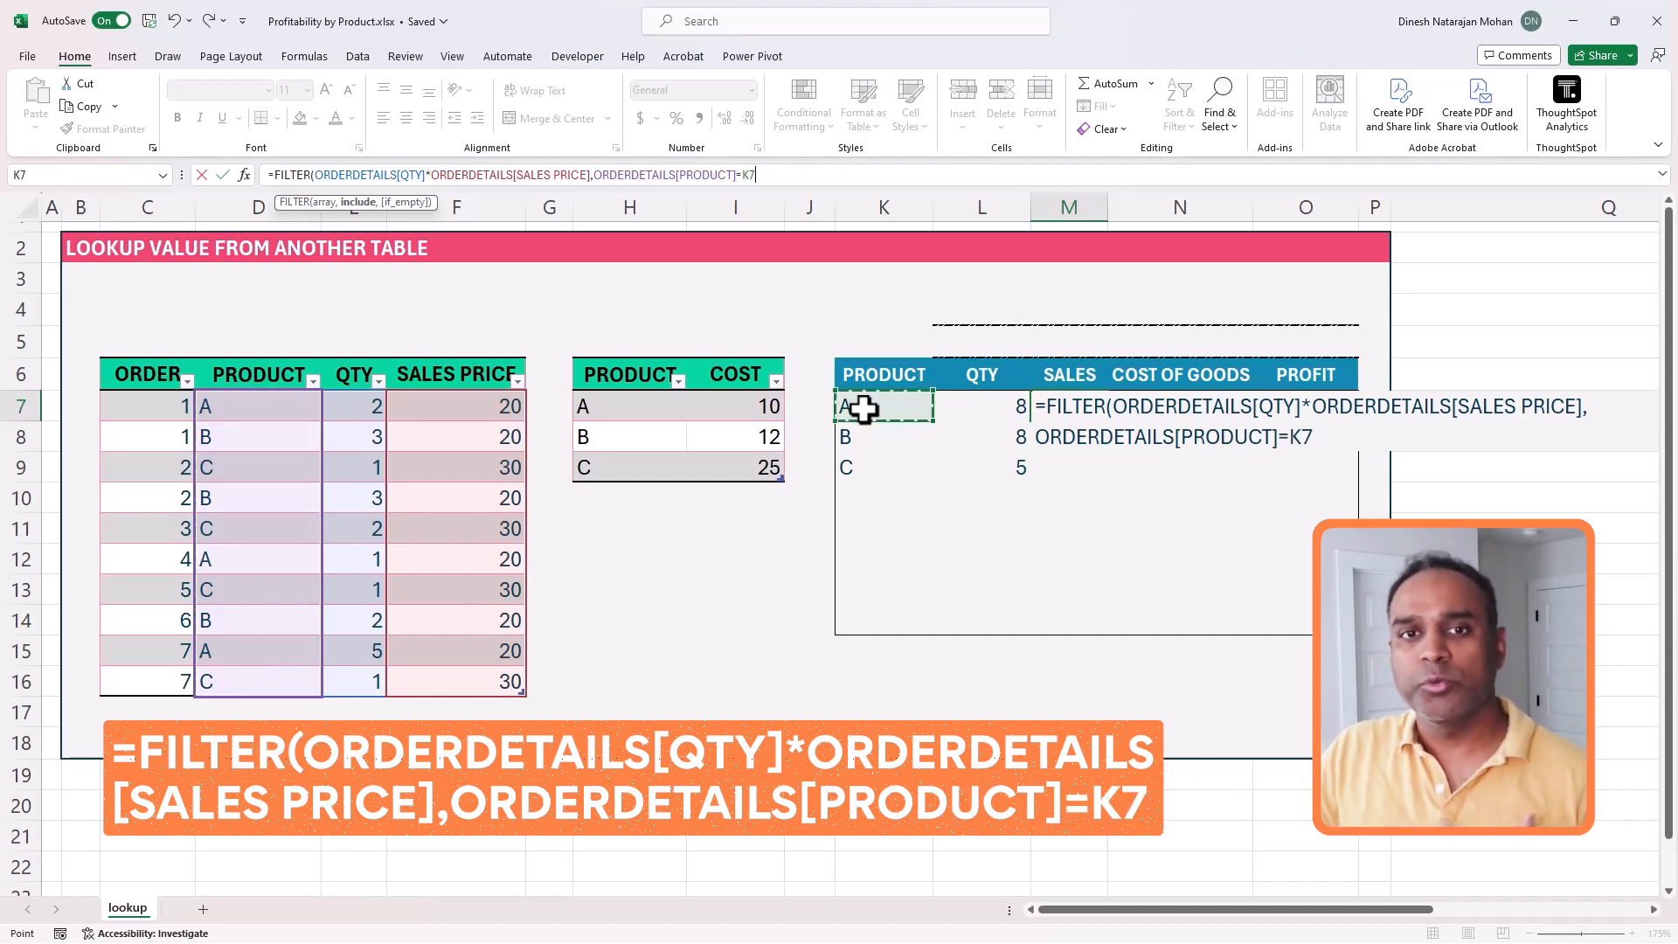
key("Return")
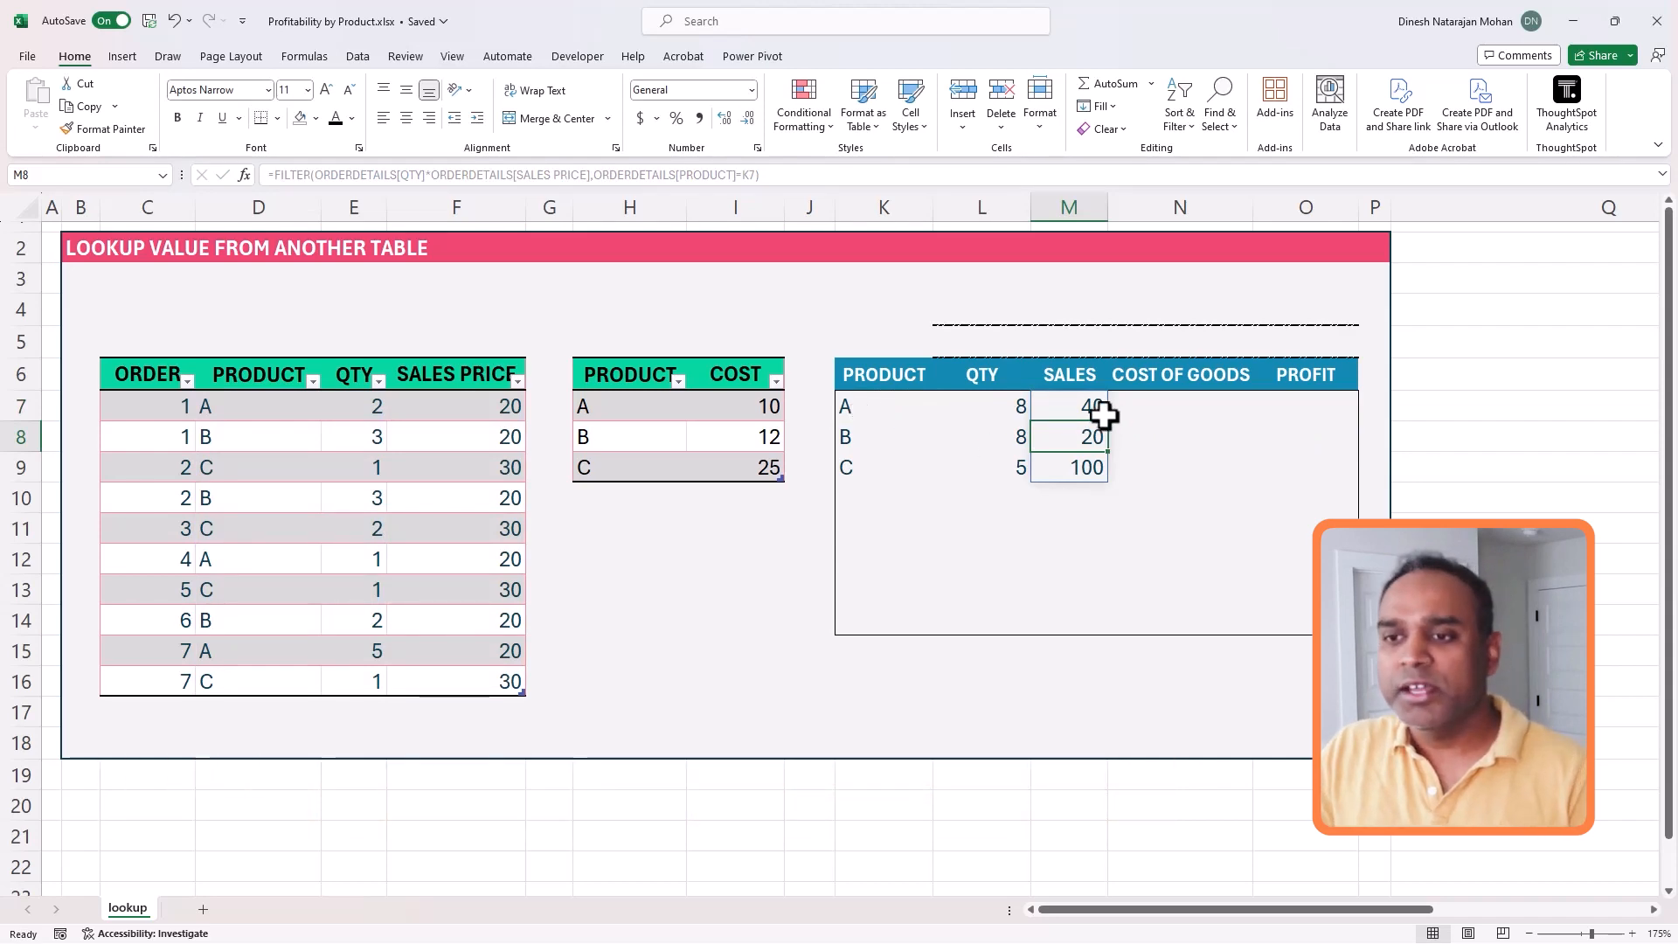
- Check the filtered sales amounts against the quantity and sales price in product A's three order rows
left_click_drag(1094, 407, 1092, 473)
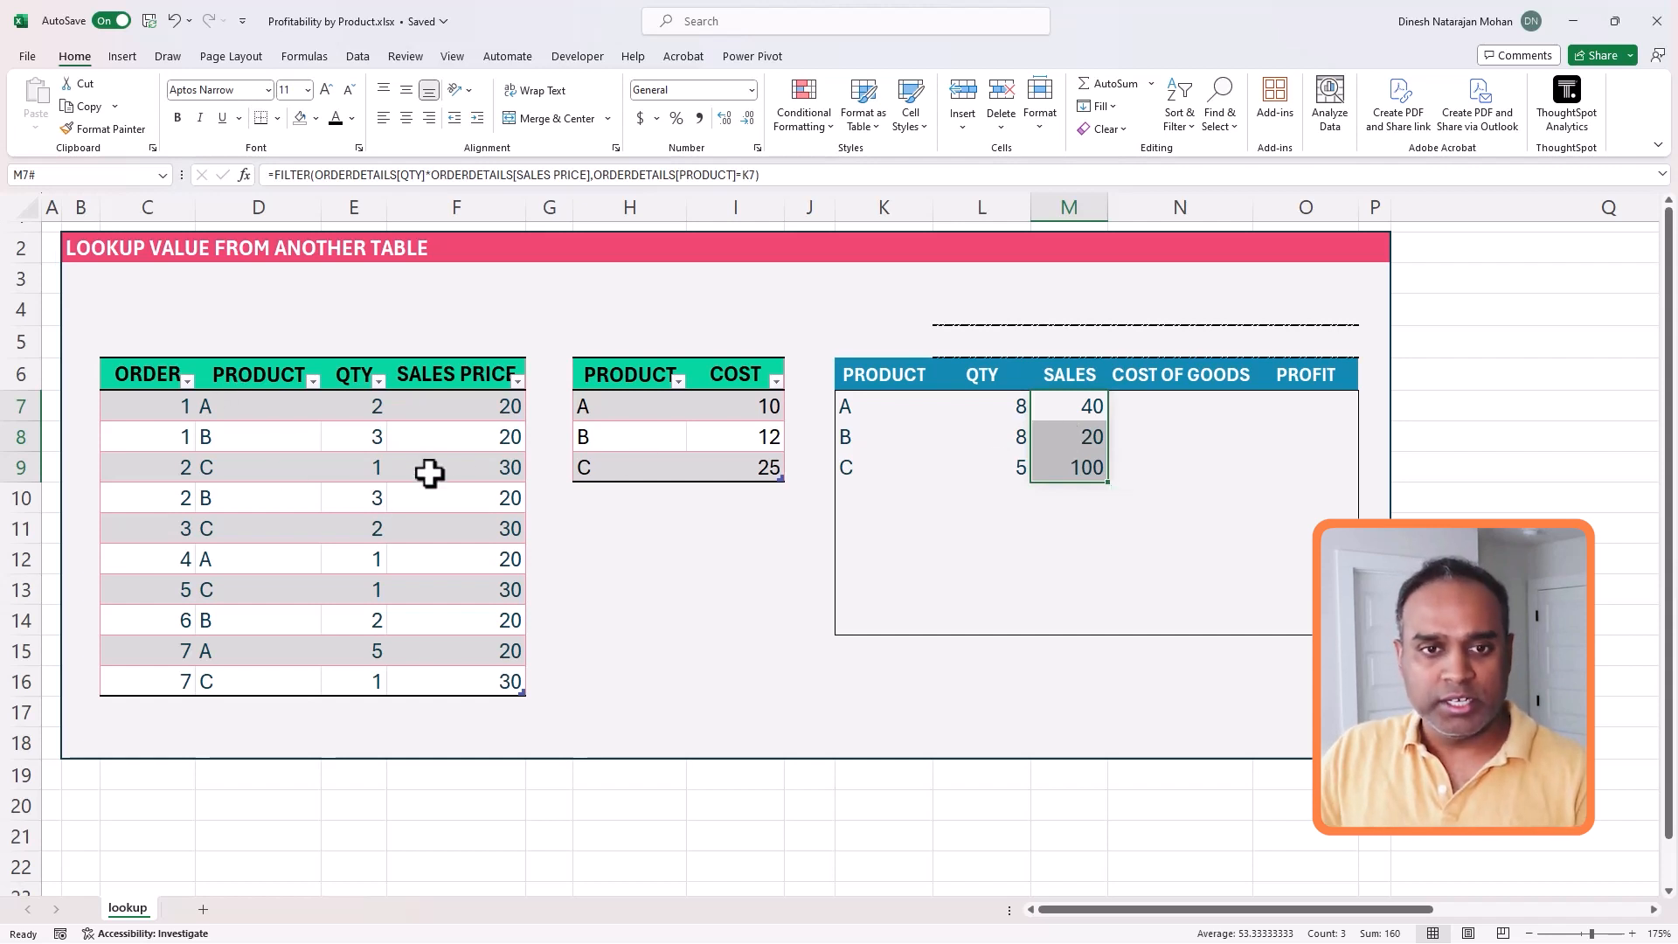
left_click_drag(374, 413, 438, 408)
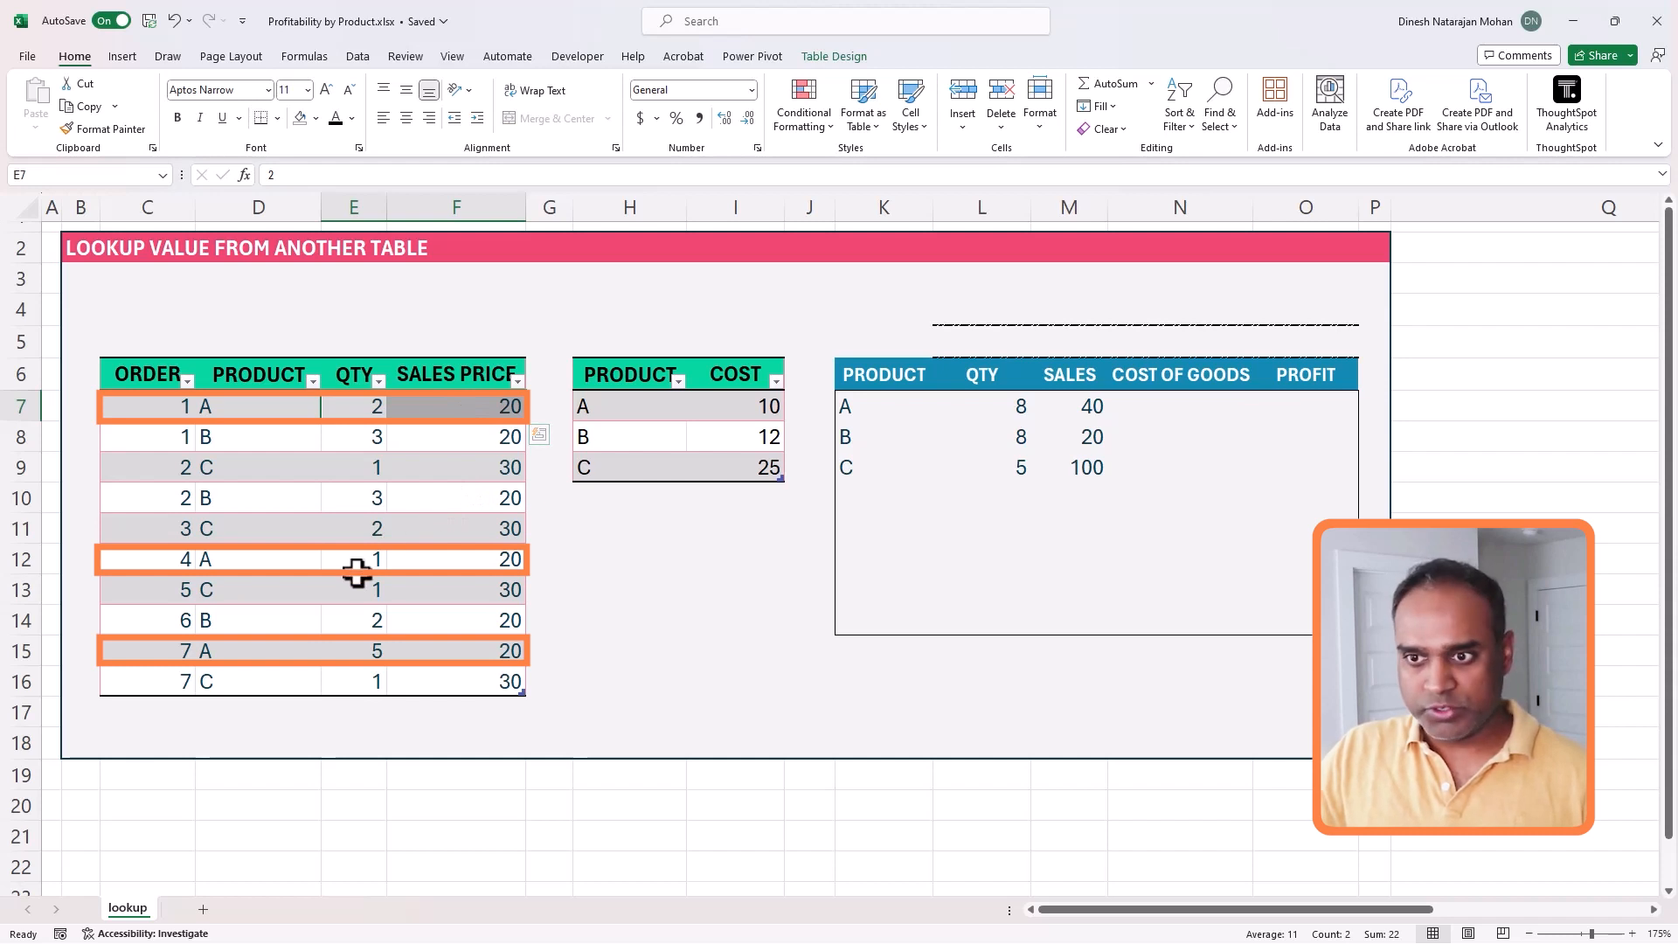
left_click_drag(367, 565, 442, 561, "ctrl")
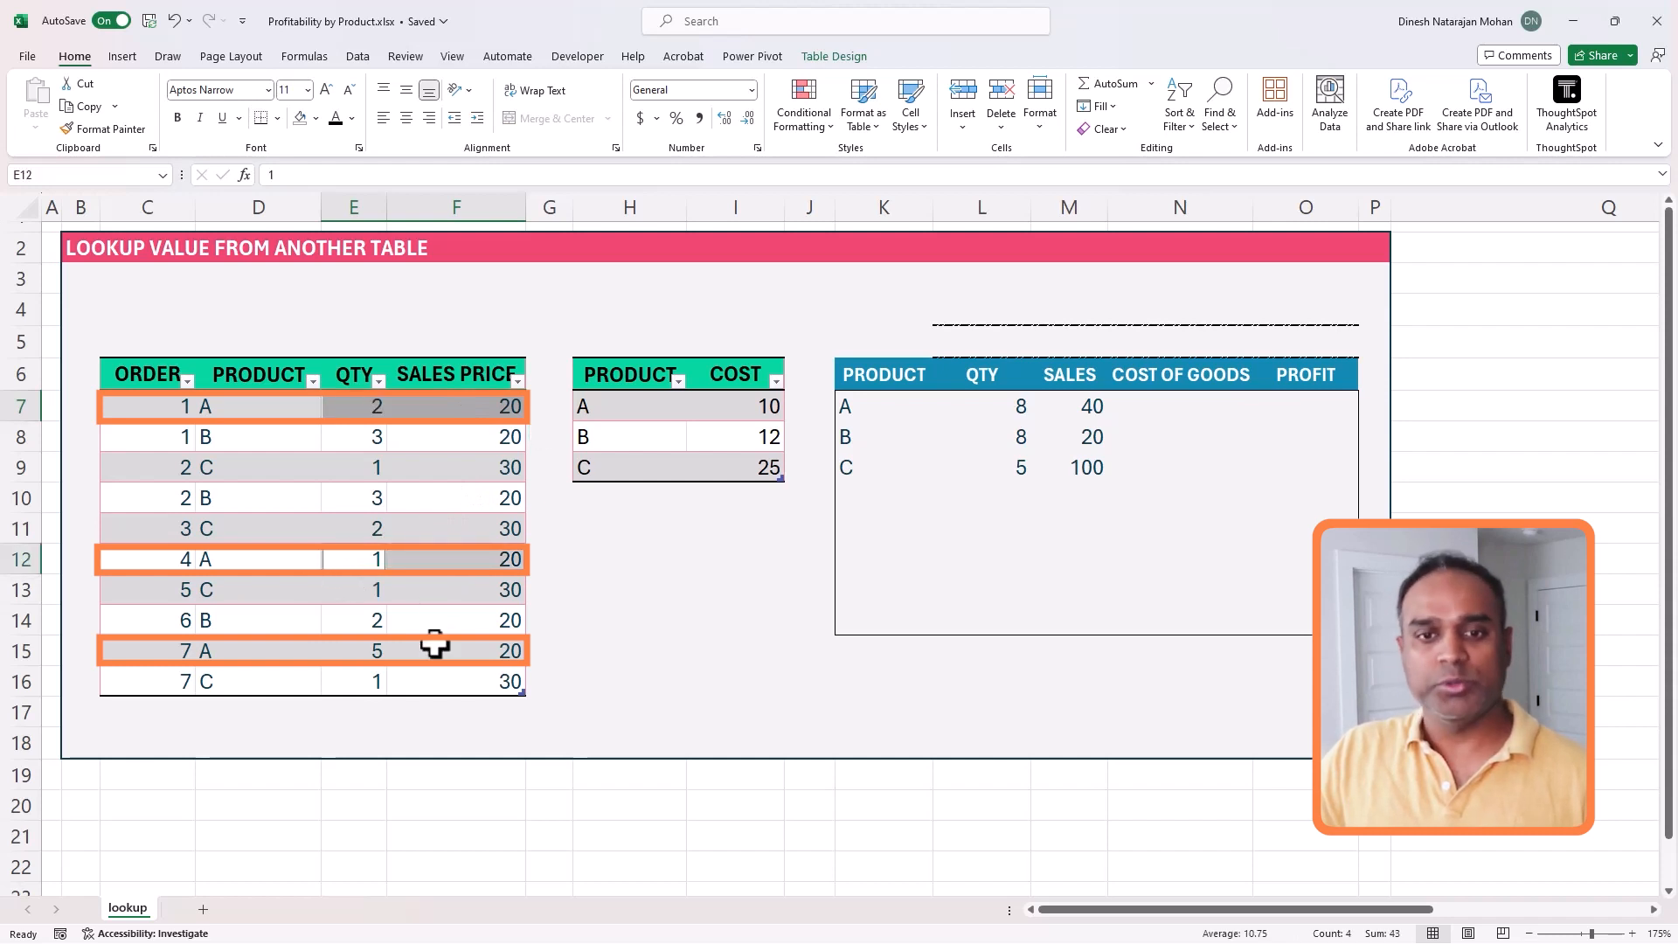
left_click_drag(378, 653, 434, 652, "ctrl")
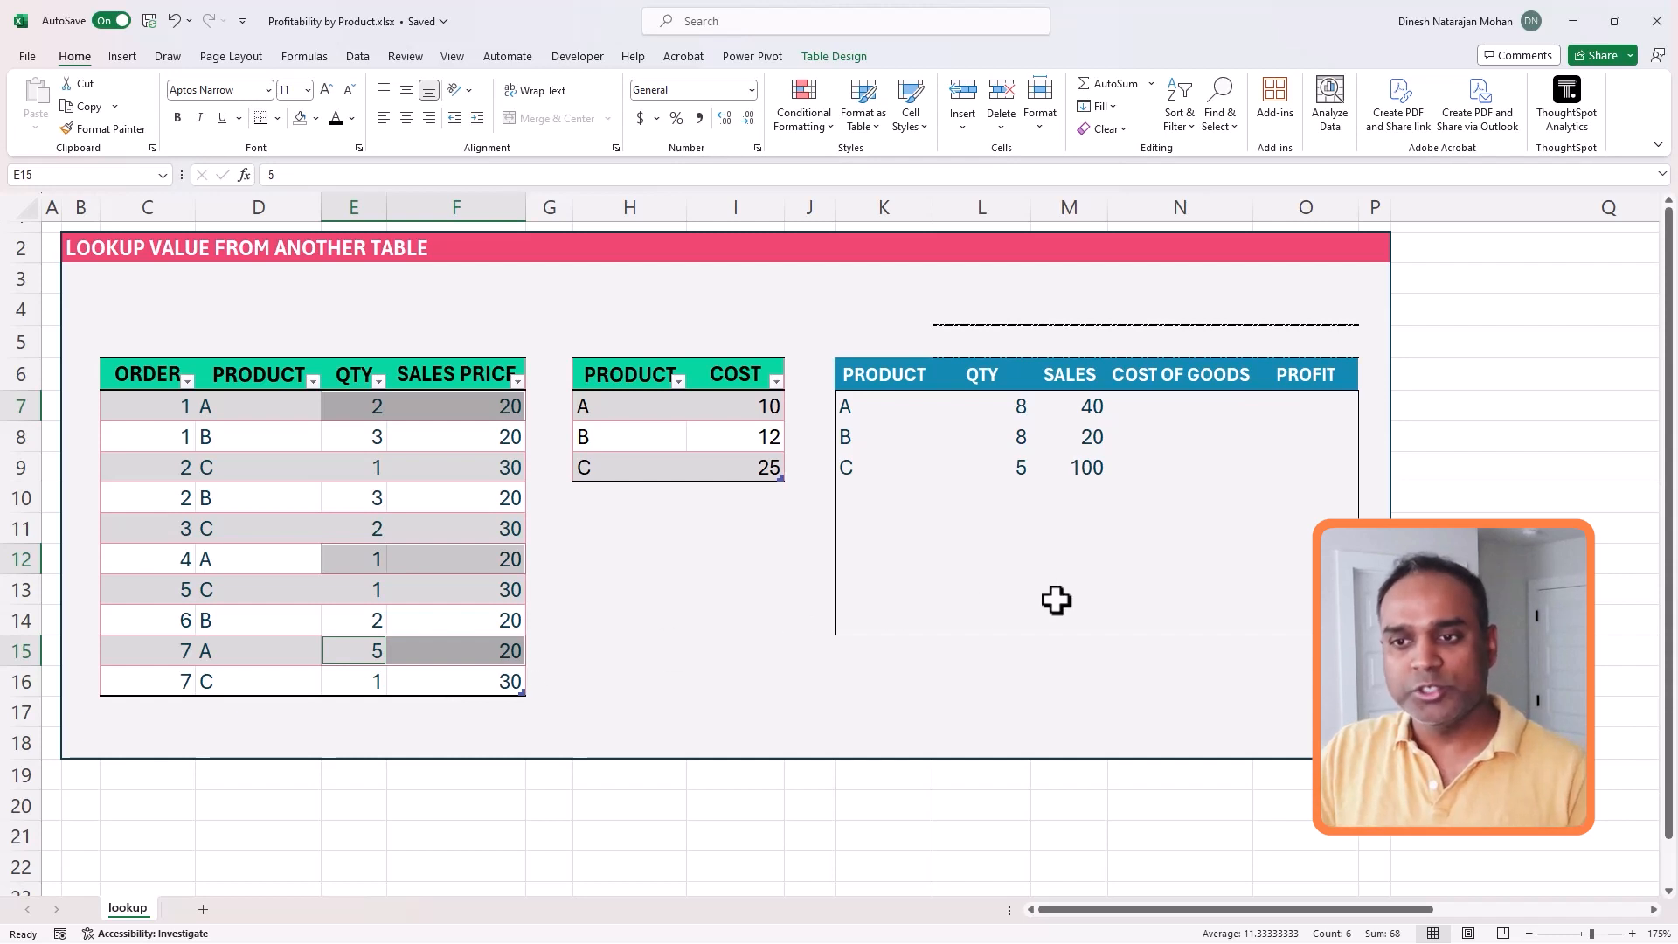
- Total product A's sales in M7 by wrapping the formula in SUM: =SUM(FILTER(ORDERDETAILS[QTY]*ORDERDETAILS[SALES PRICE],ORDERDETAILS[PRODUCT]=K7))
left_click(1091, 407)
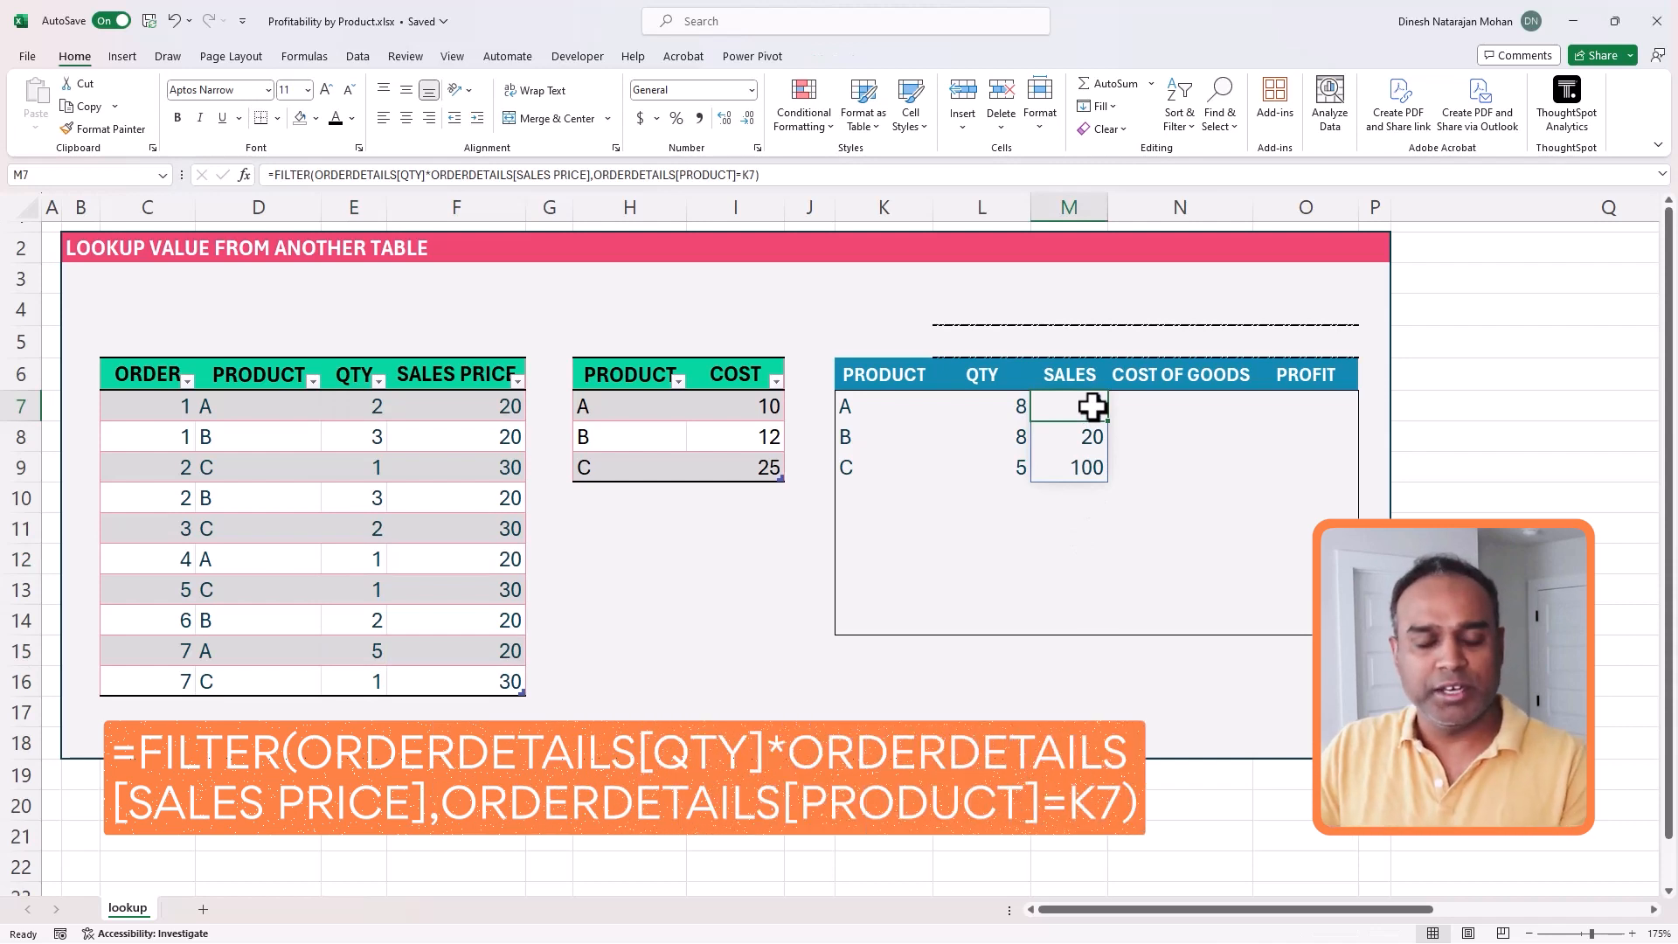
left_click(298, 176)
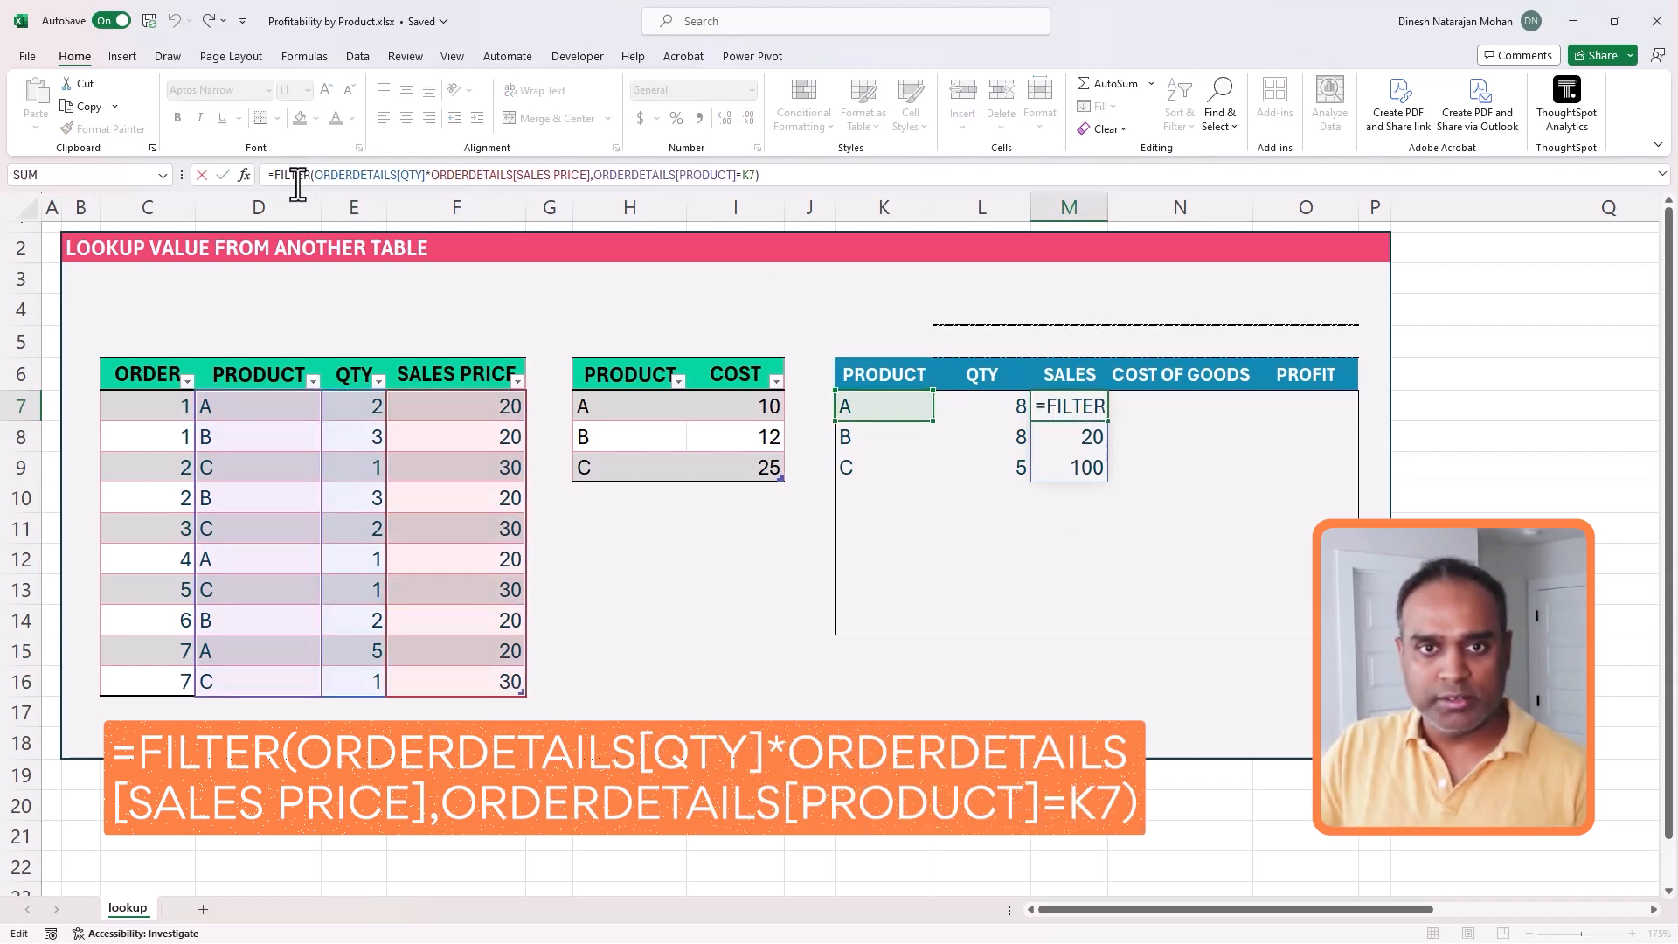
type("SUM(")
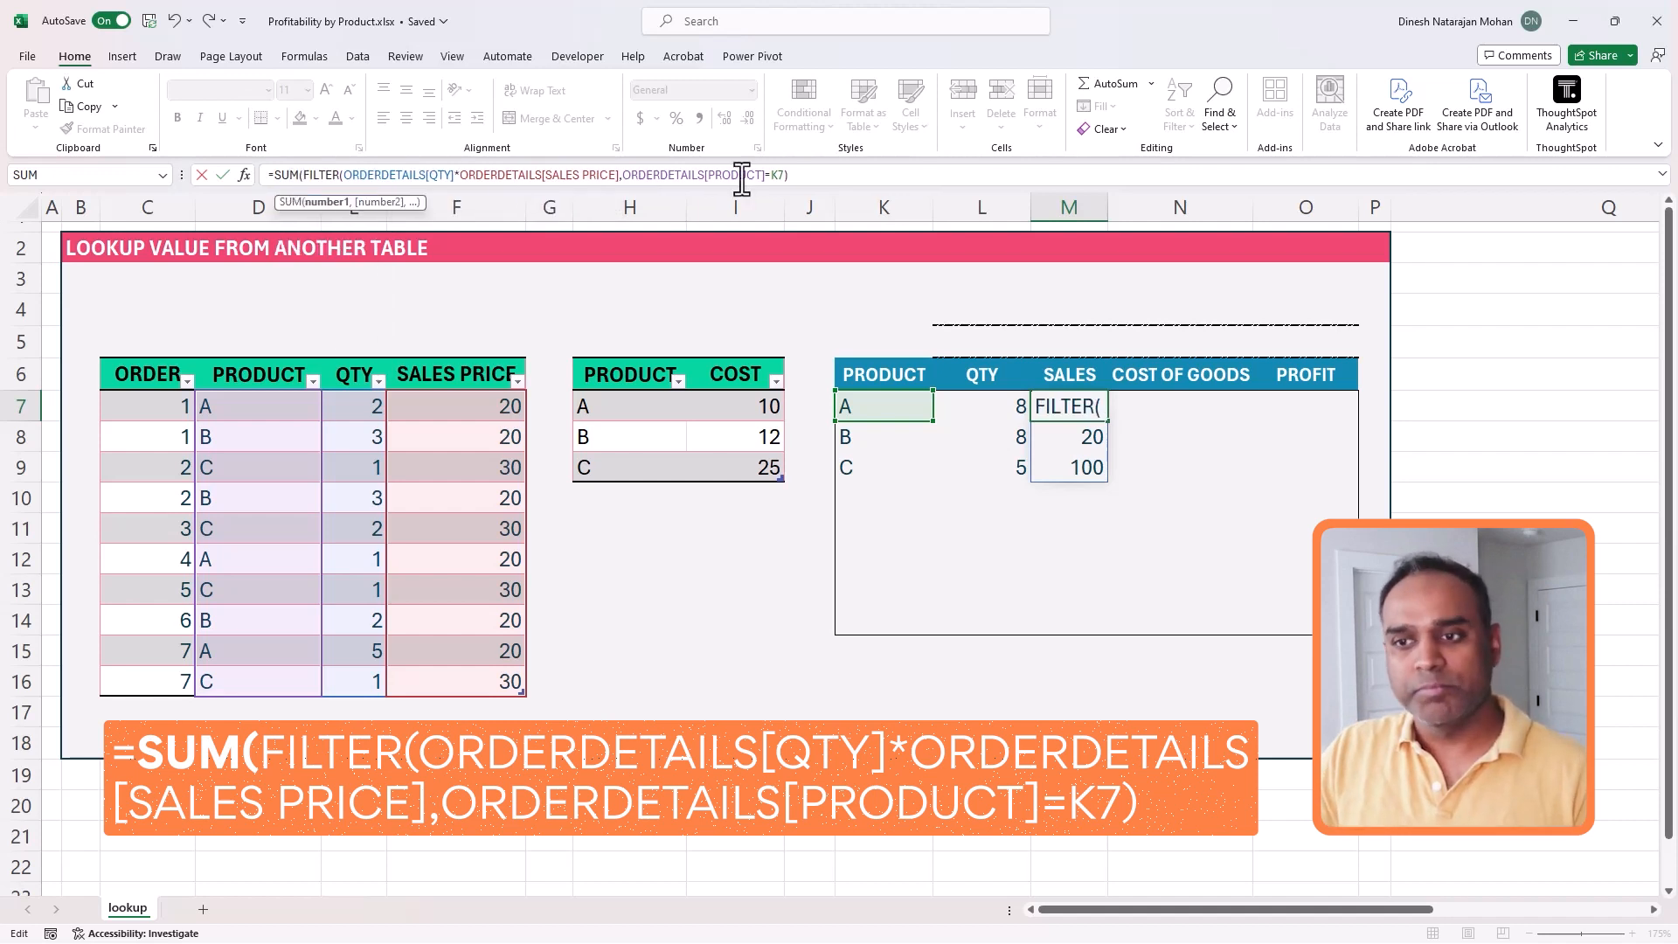
left_click(817, 179)
type(")")
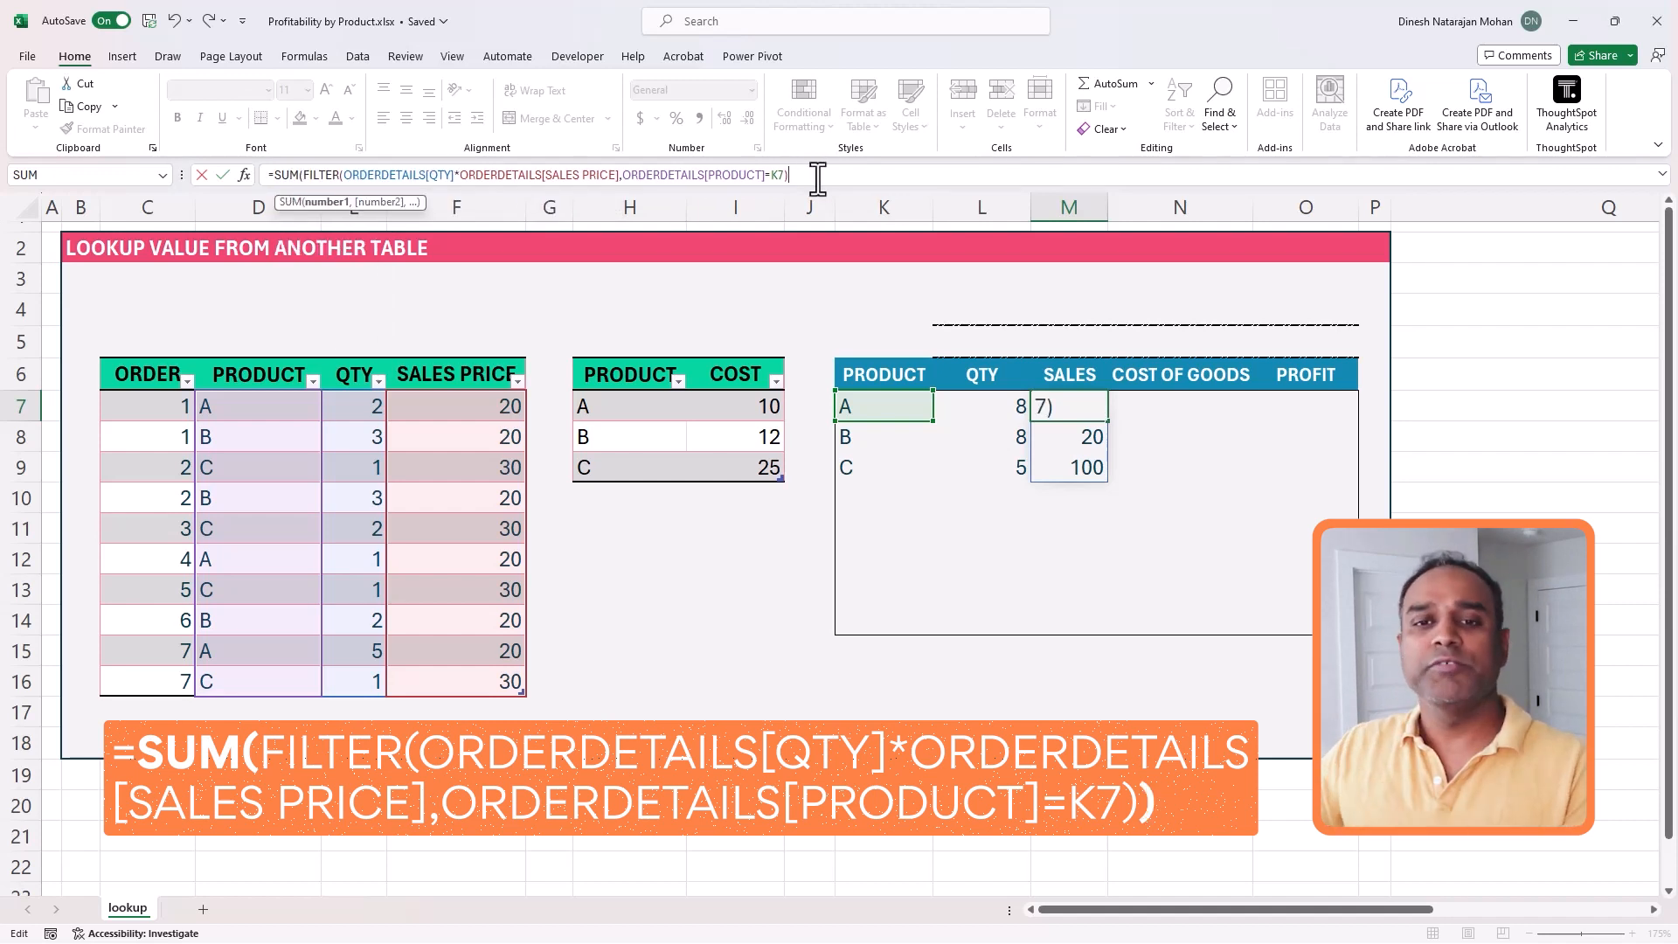
key("Return")
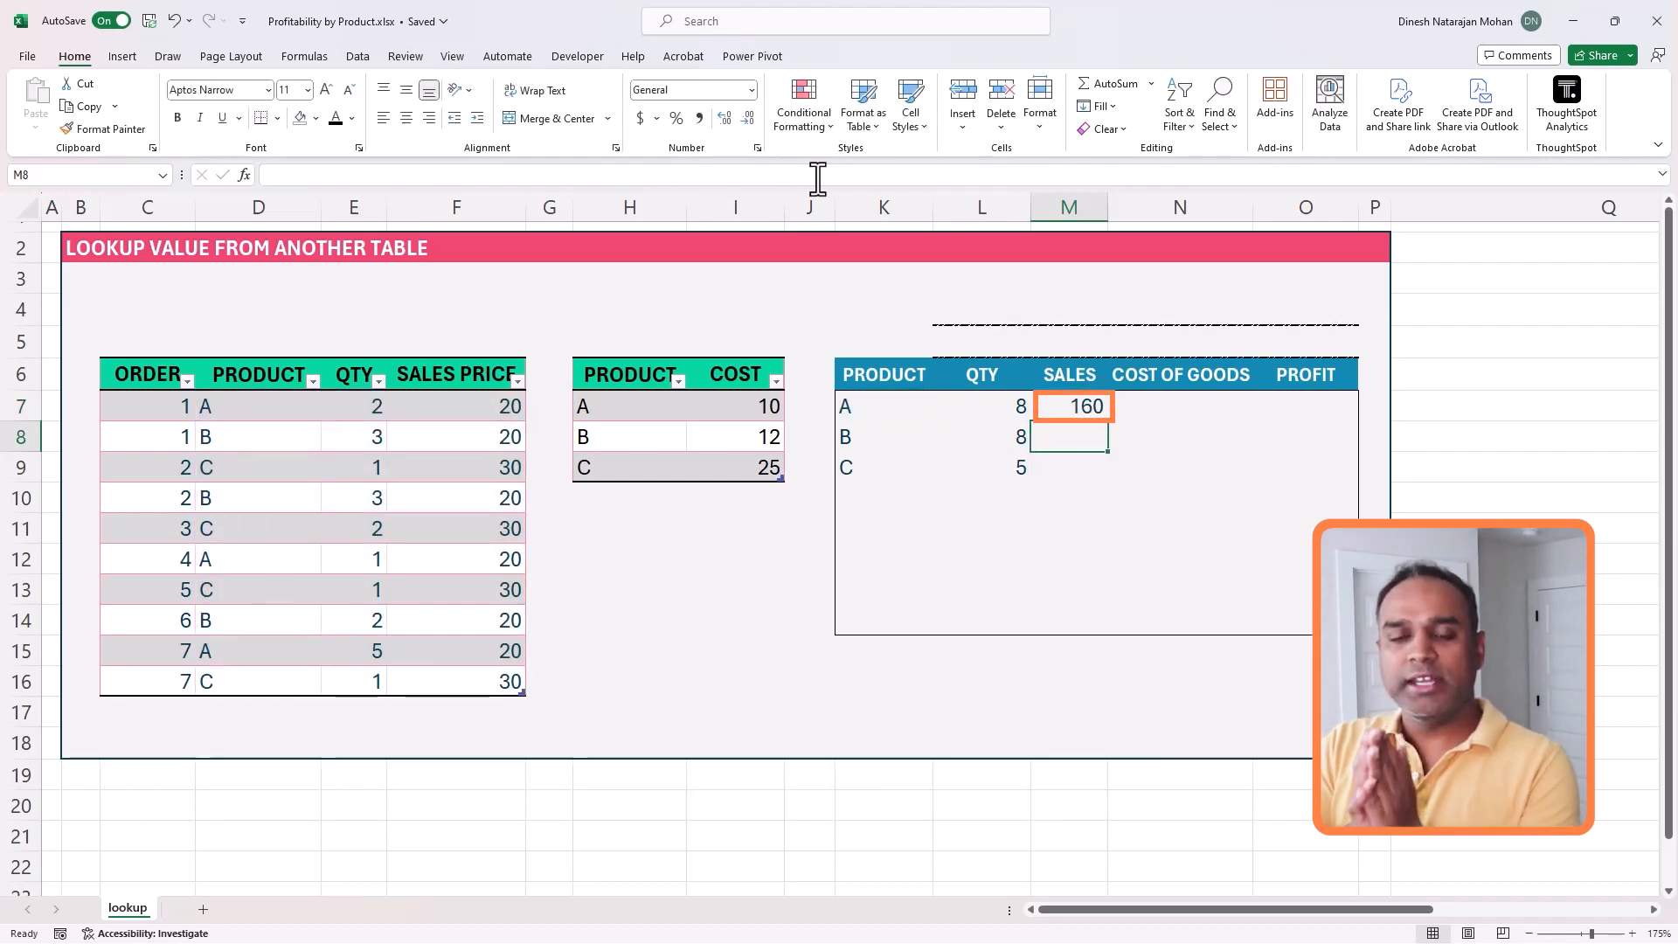
- Fill the SUM and FILTER sales formula from M7 down through M14
key("Up")
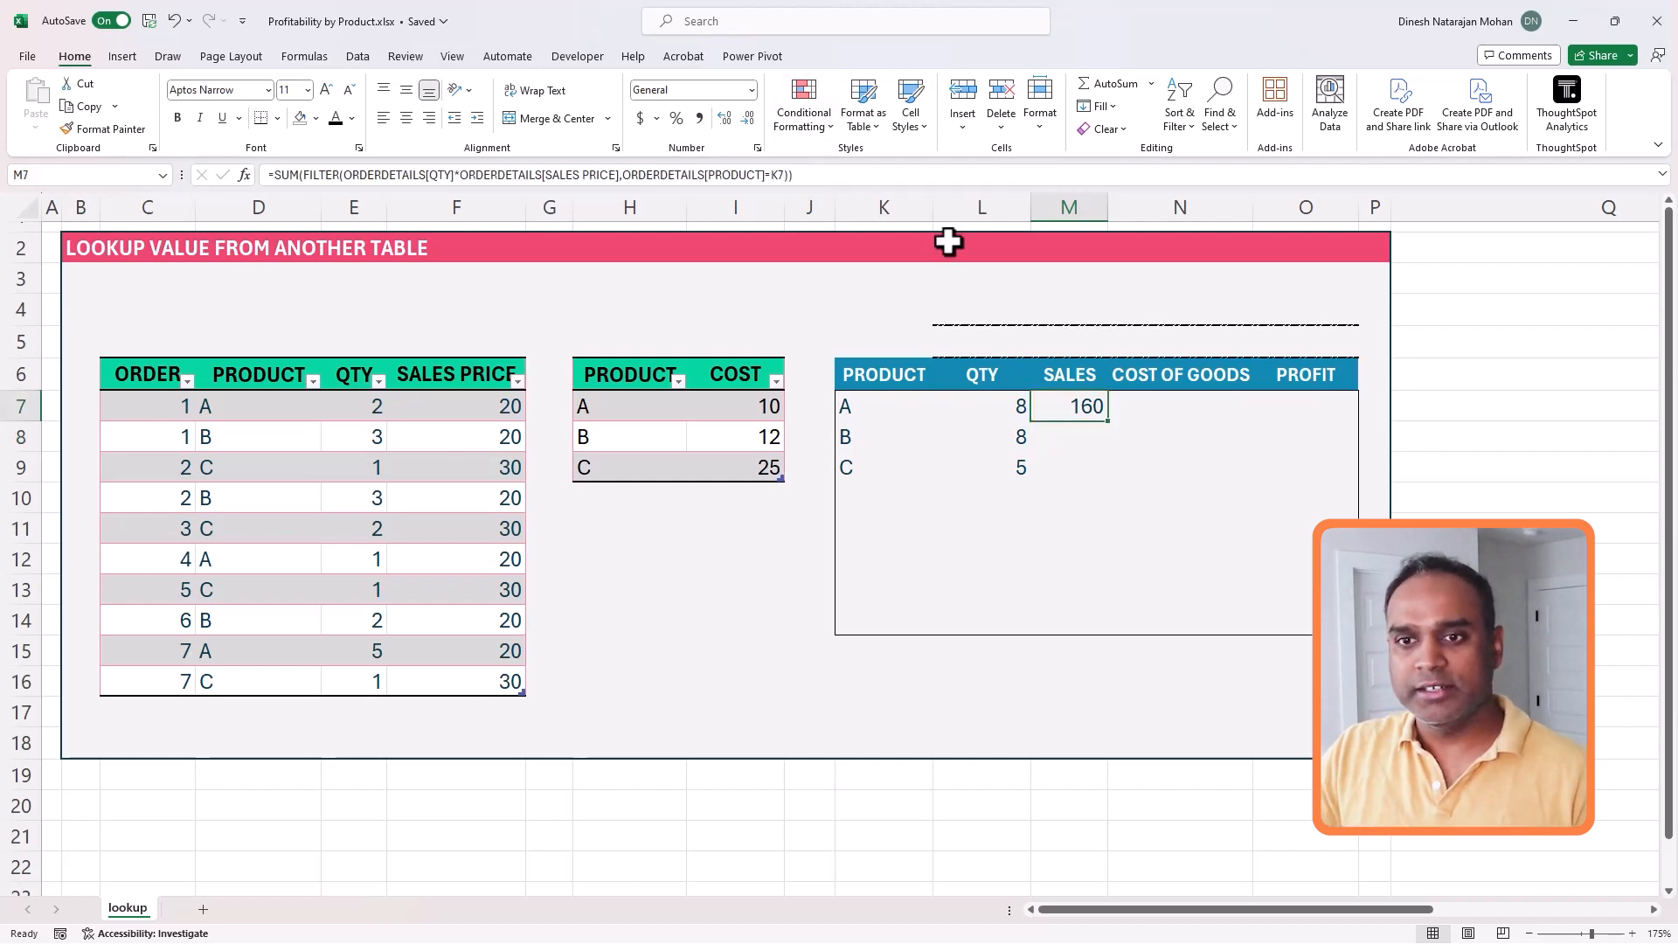
left_click_drag(1083, 420, 1073, 613)
key("F2")
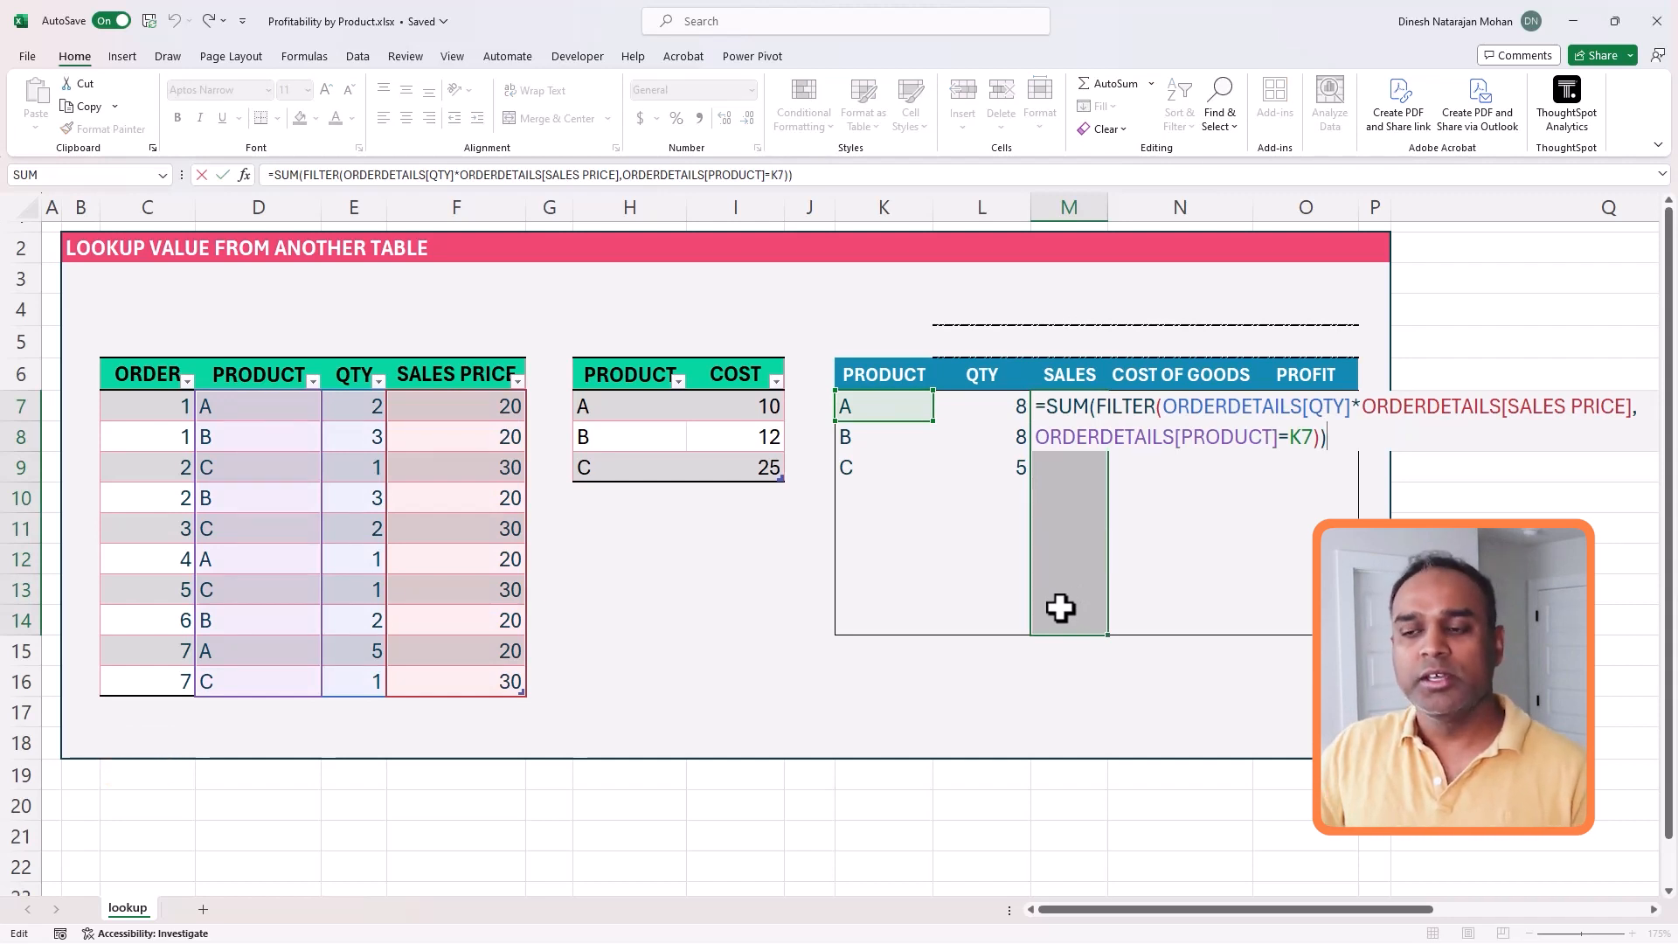
key("ctrl+Return")
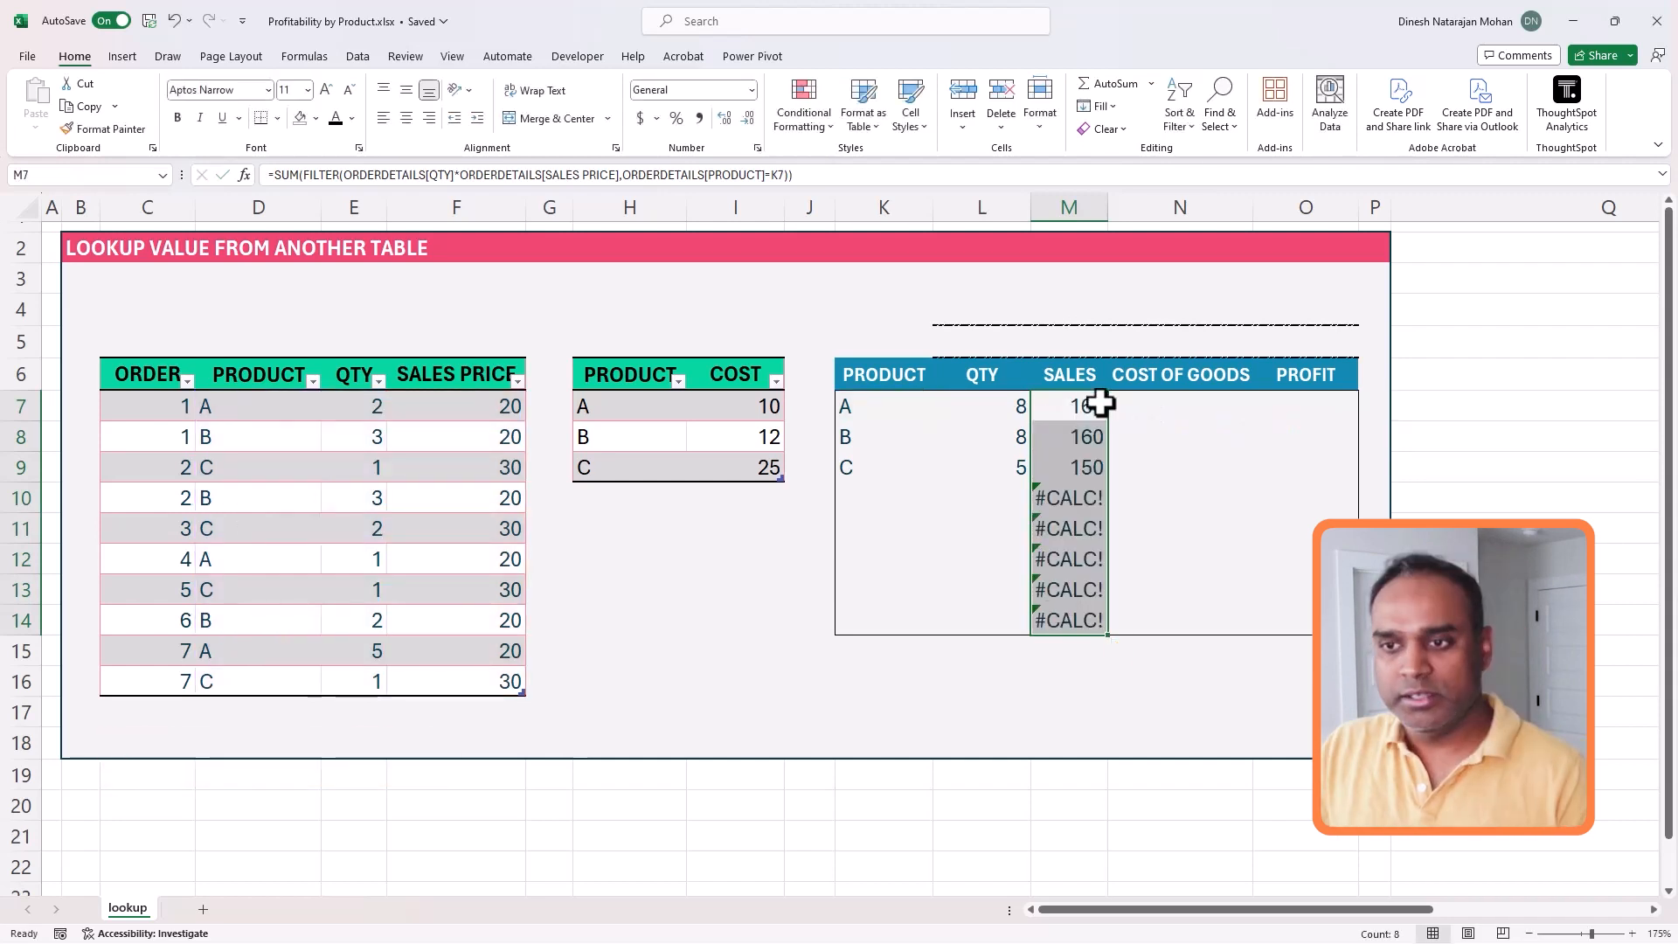
- Make M7 return blank when K7 is empty: =IF(K7="","",SUM(FILTER(ORDERDETAILS[QTY]*ORDERDETAILS[SALES PRICE],ORDERDETAILS[PRODUCT]=K7)))
left_click(1094, 401)
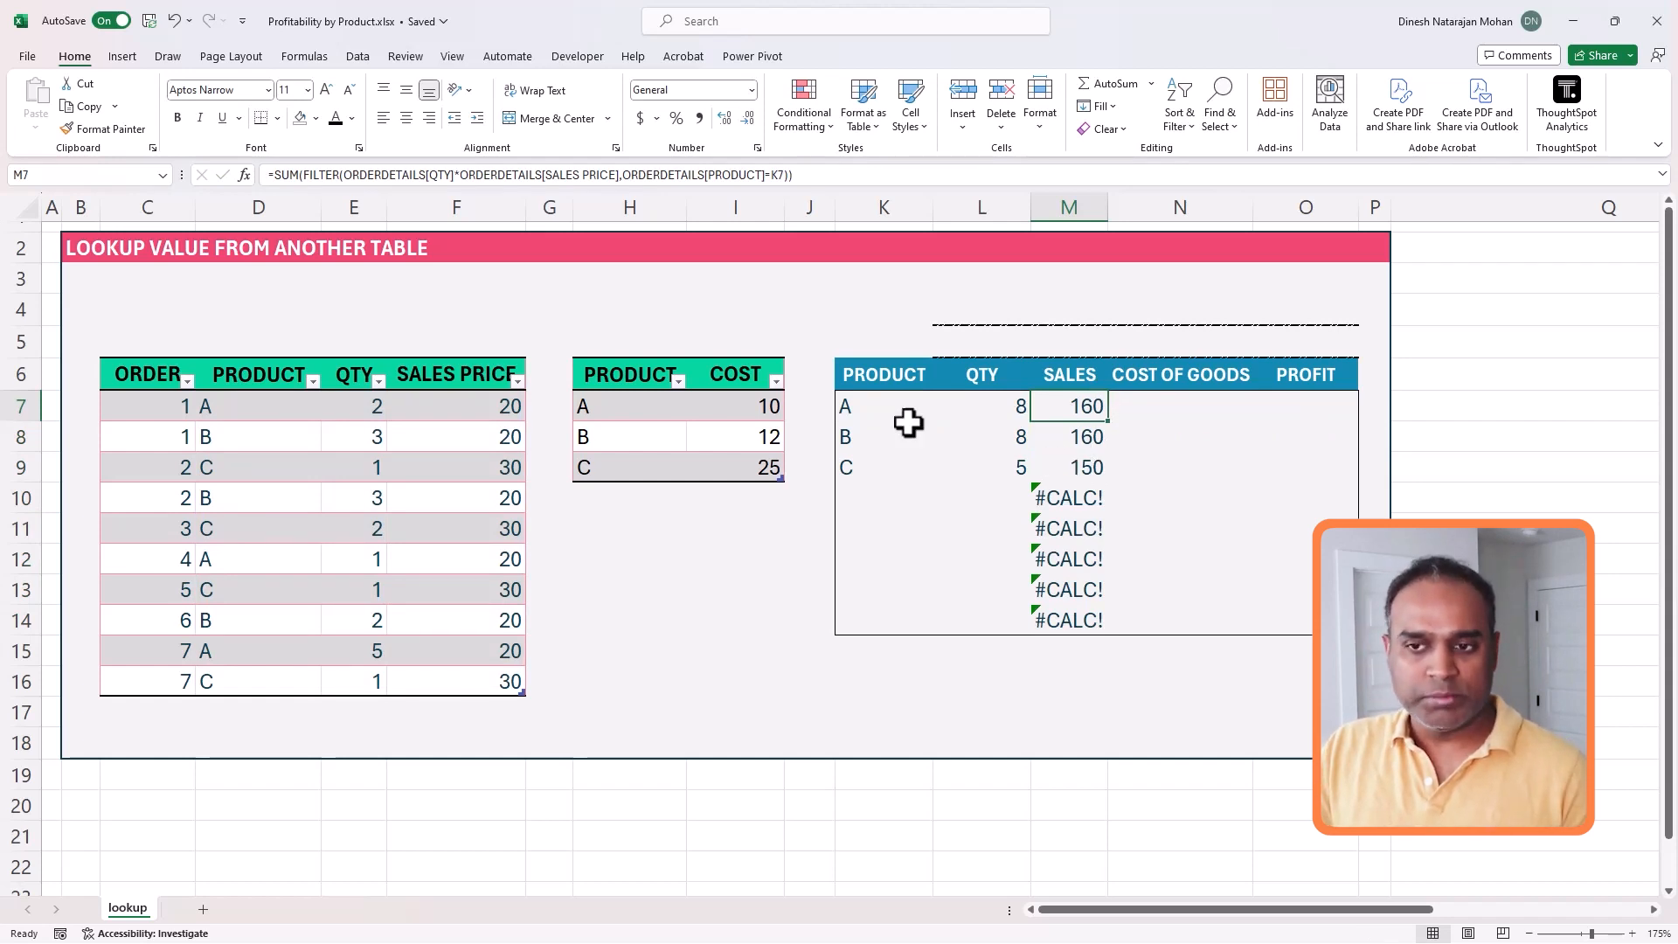
left_click(304, 174)
type("IF(")
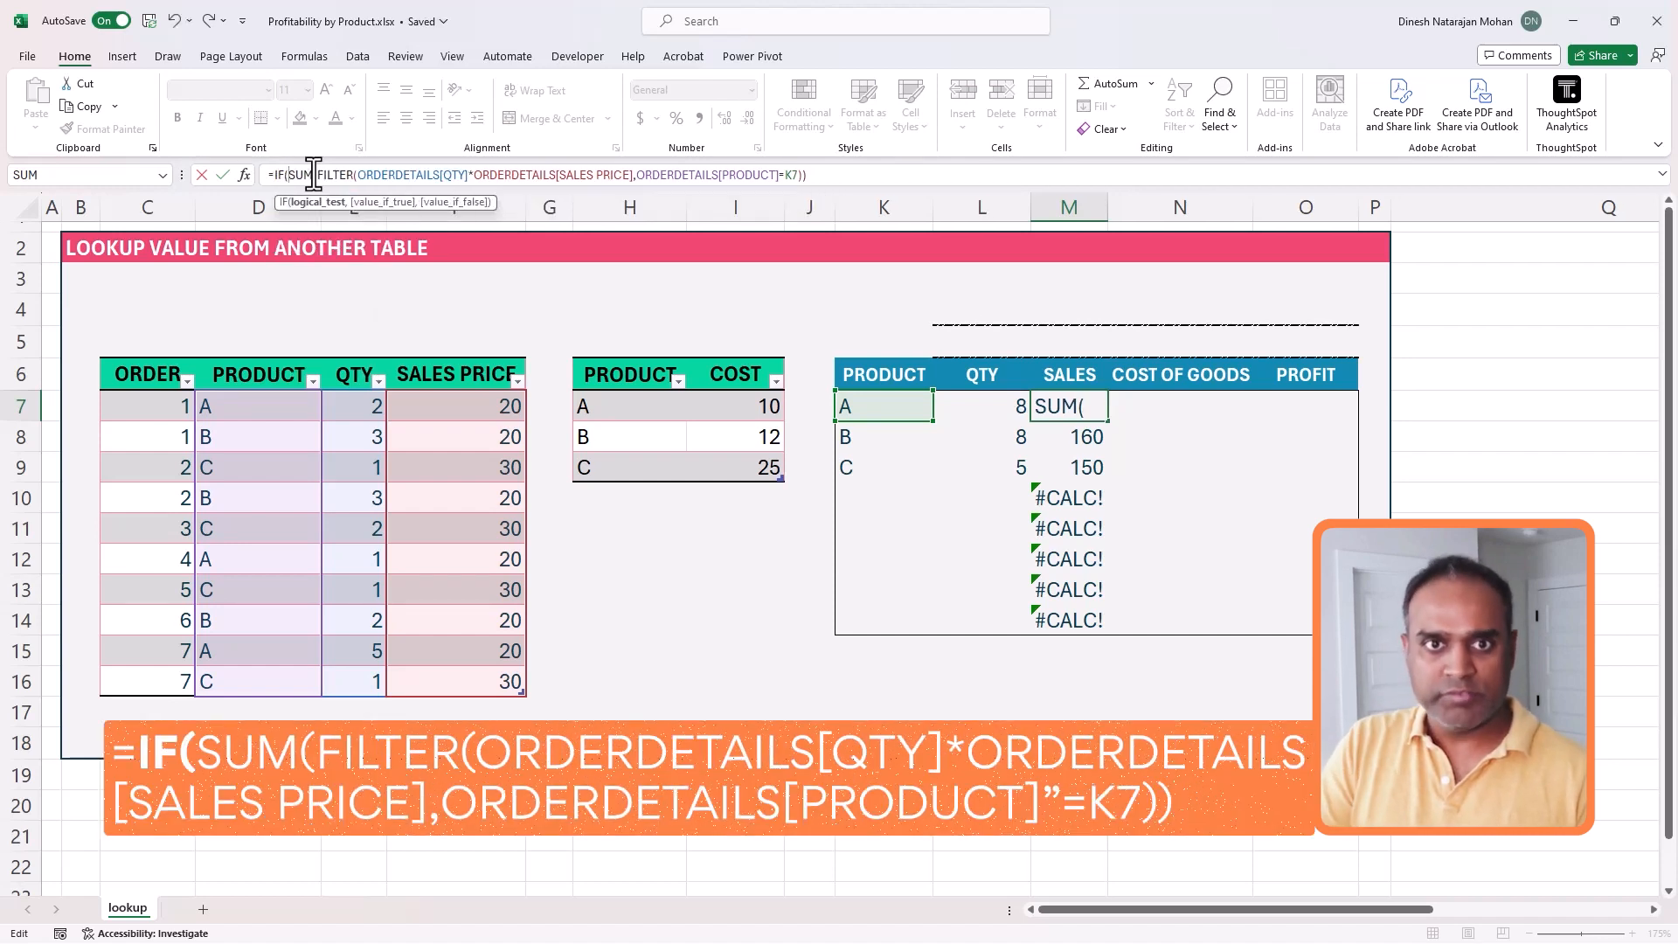
left_click(872, 404)
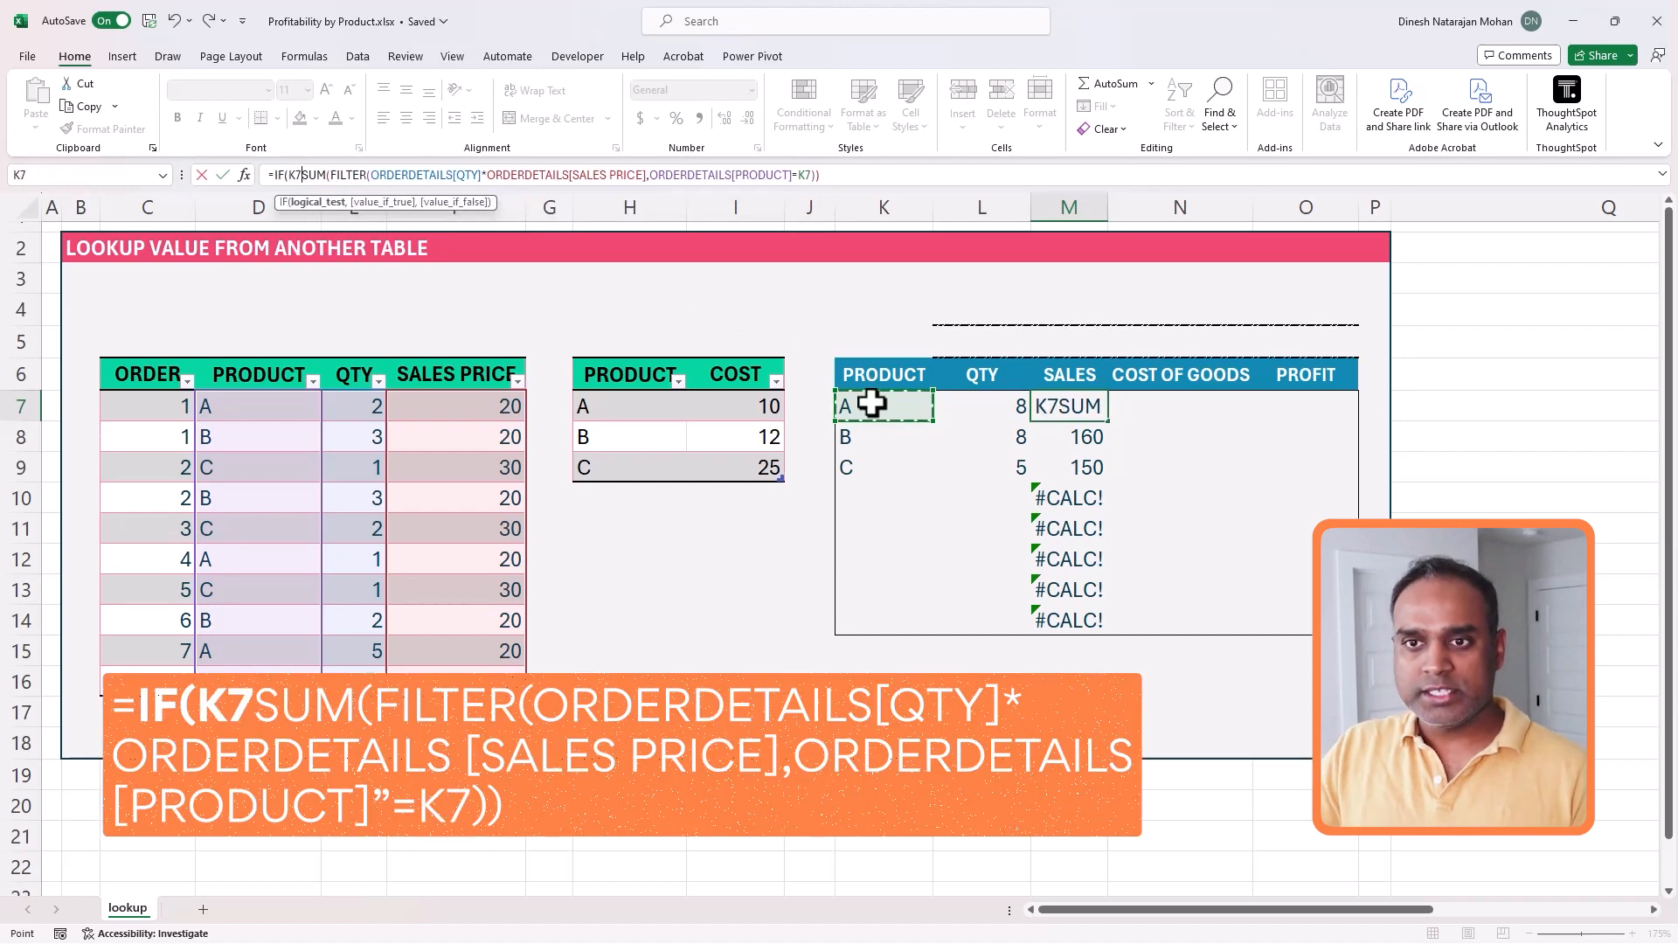
type("=\"\",\"\",")
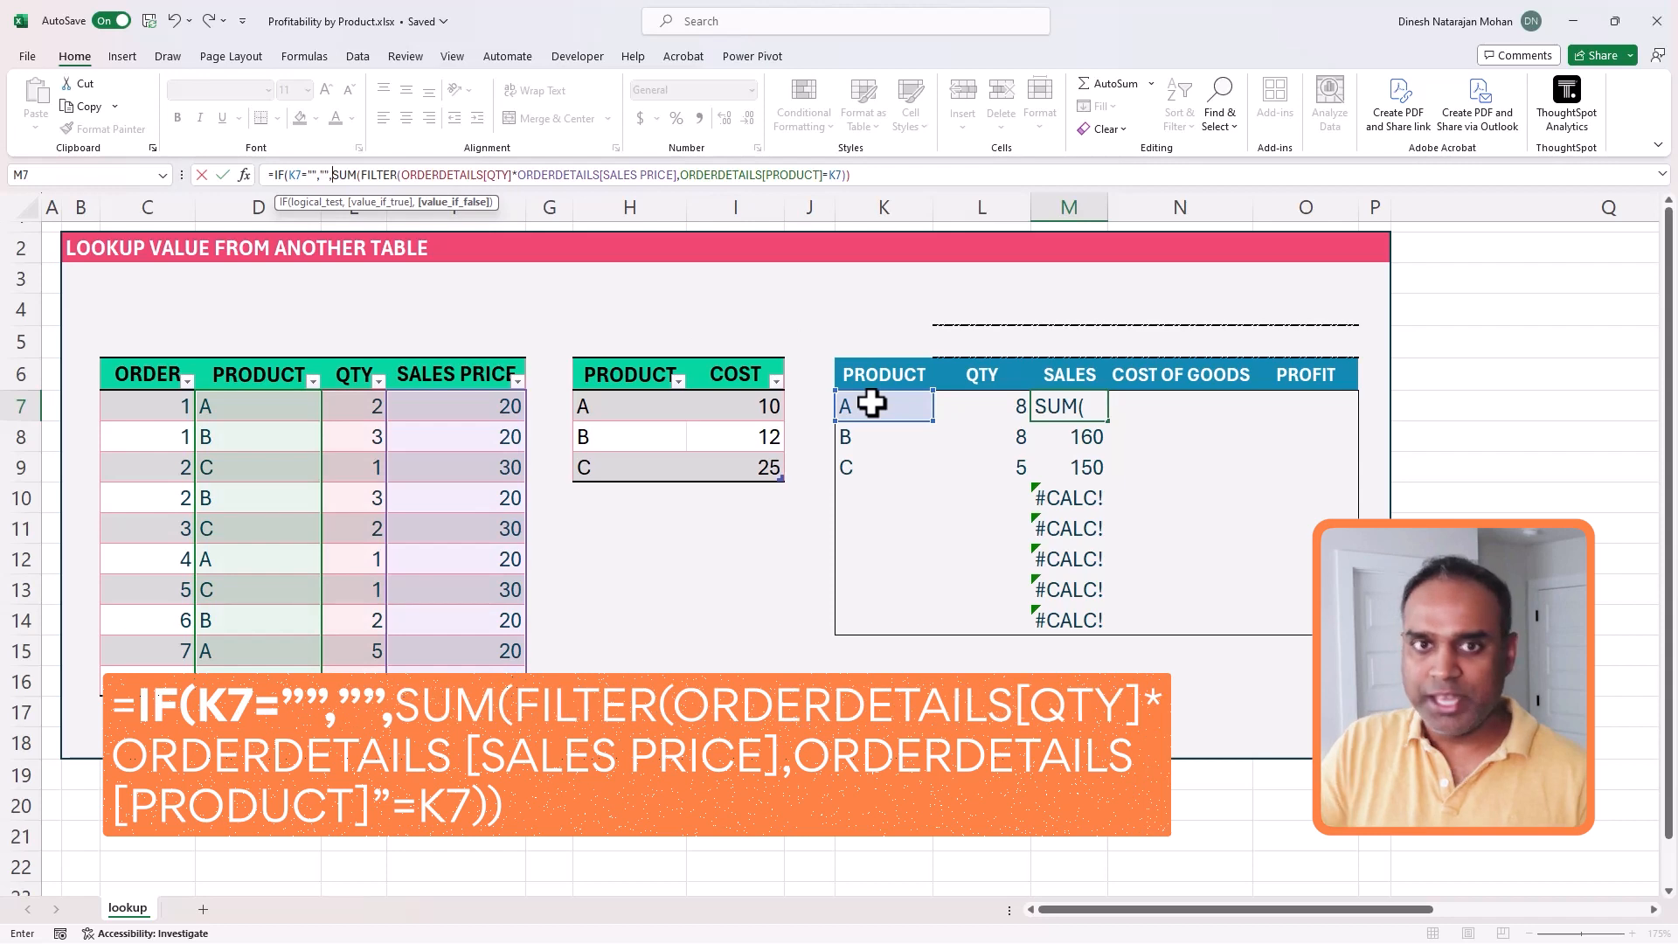
left_click(972, 178)
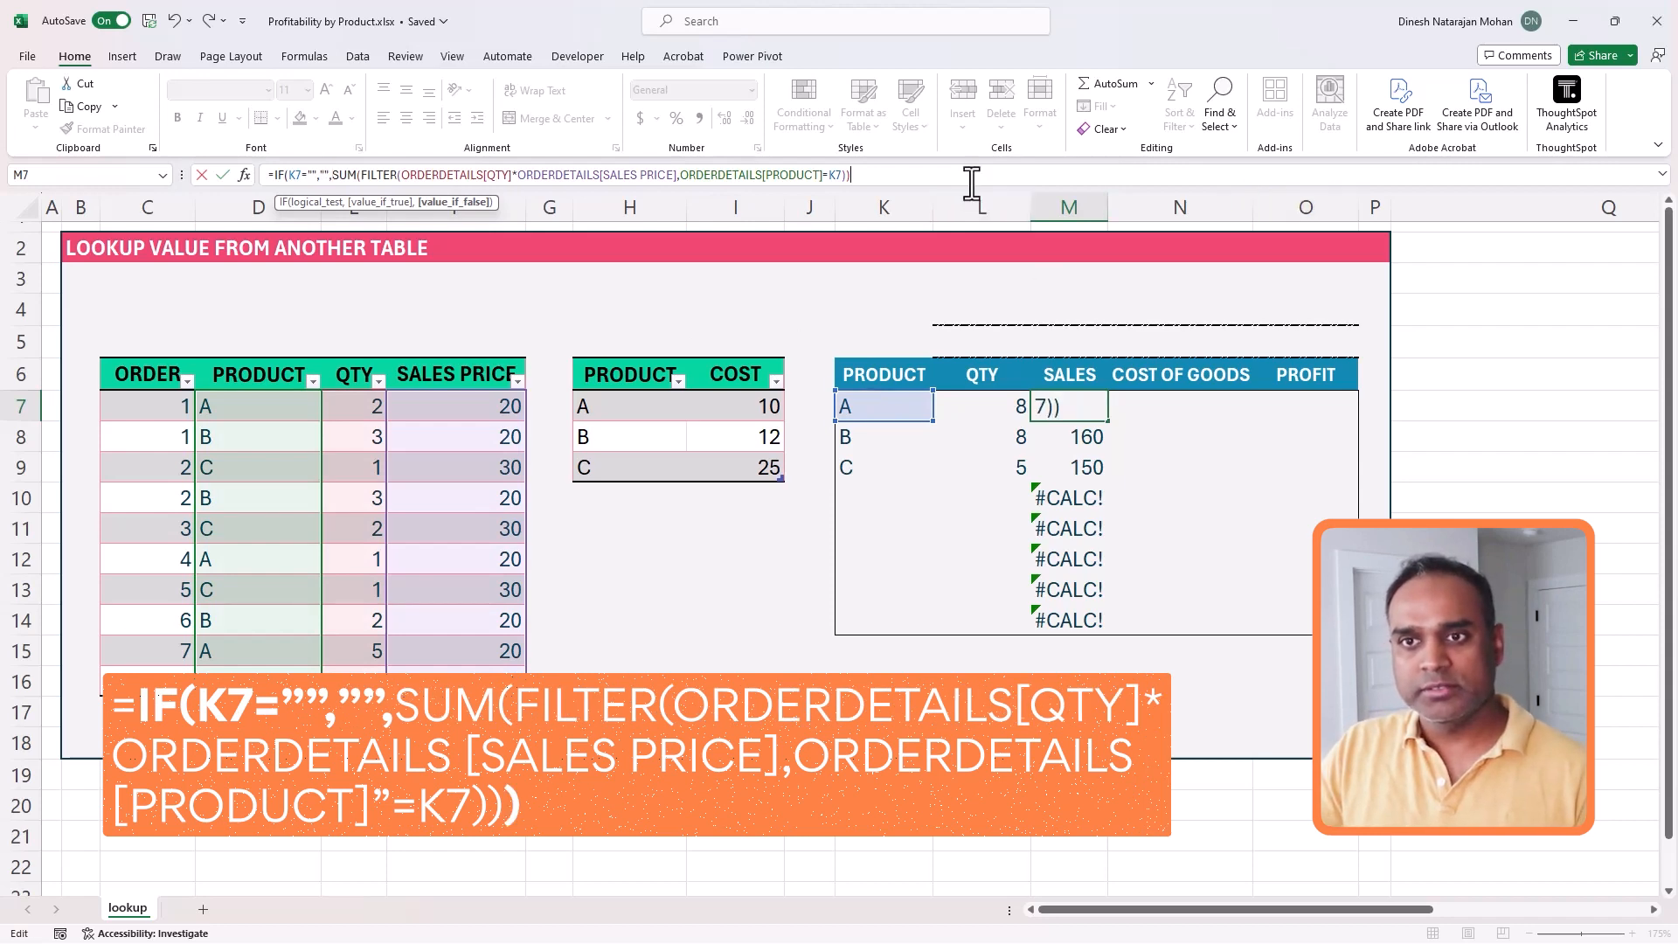
type(")")
key("ctrl+Return")
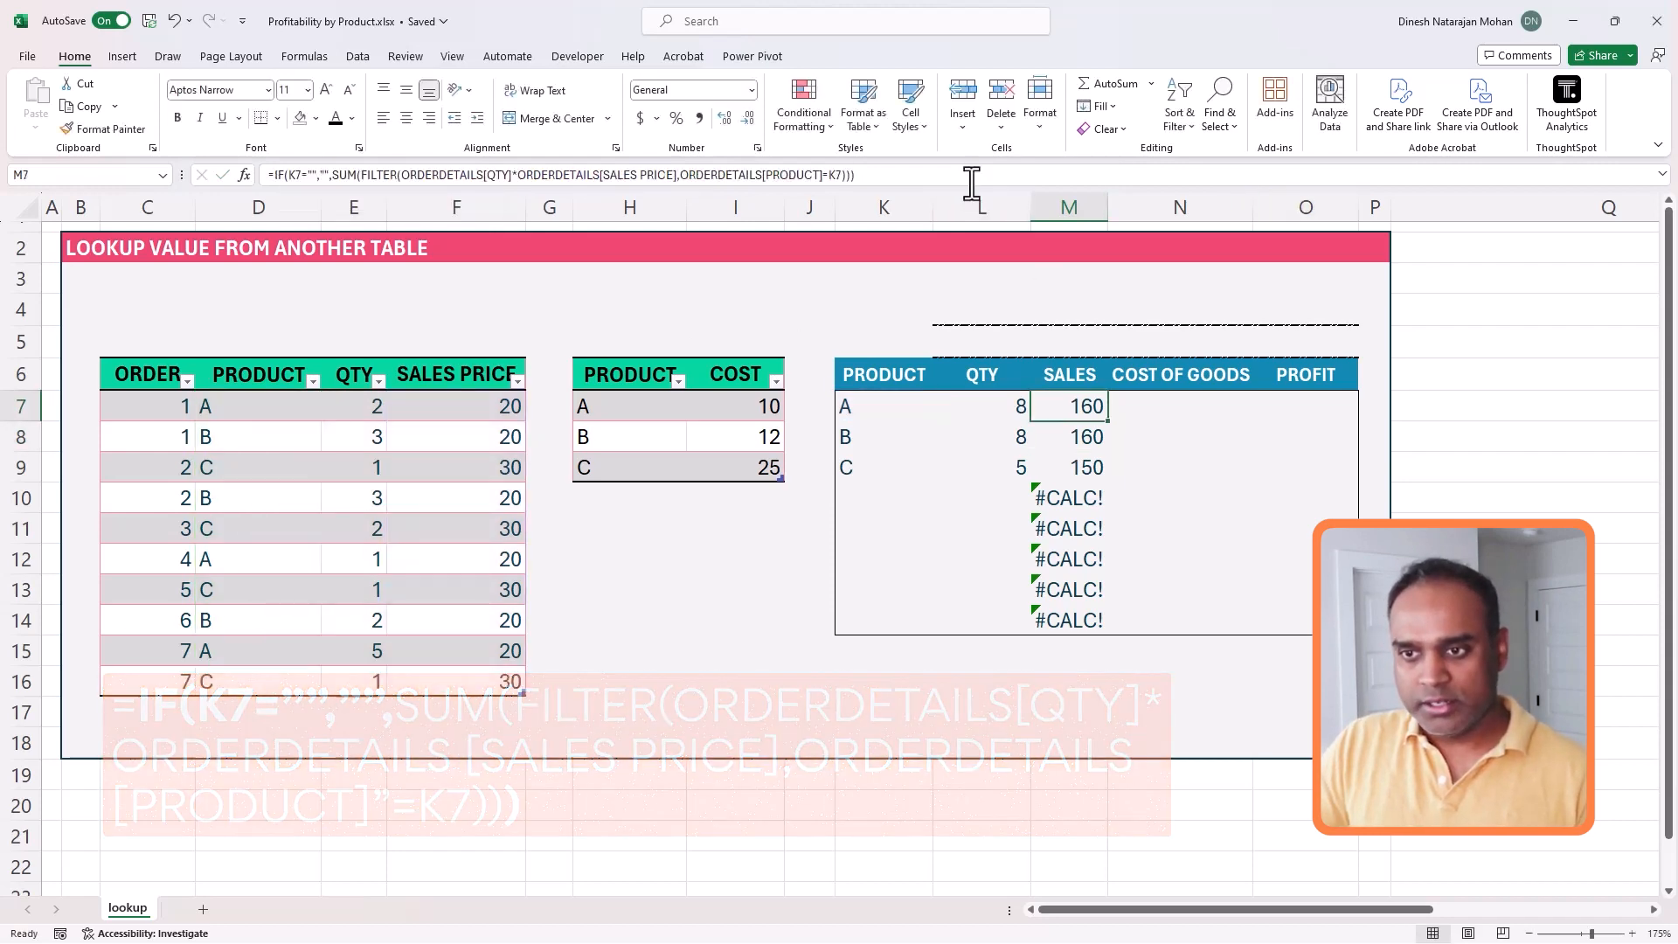
- Fill the IF-wrapped sales formula from M7 down through M14
key("ctrl+shift+Down")
key("F2")
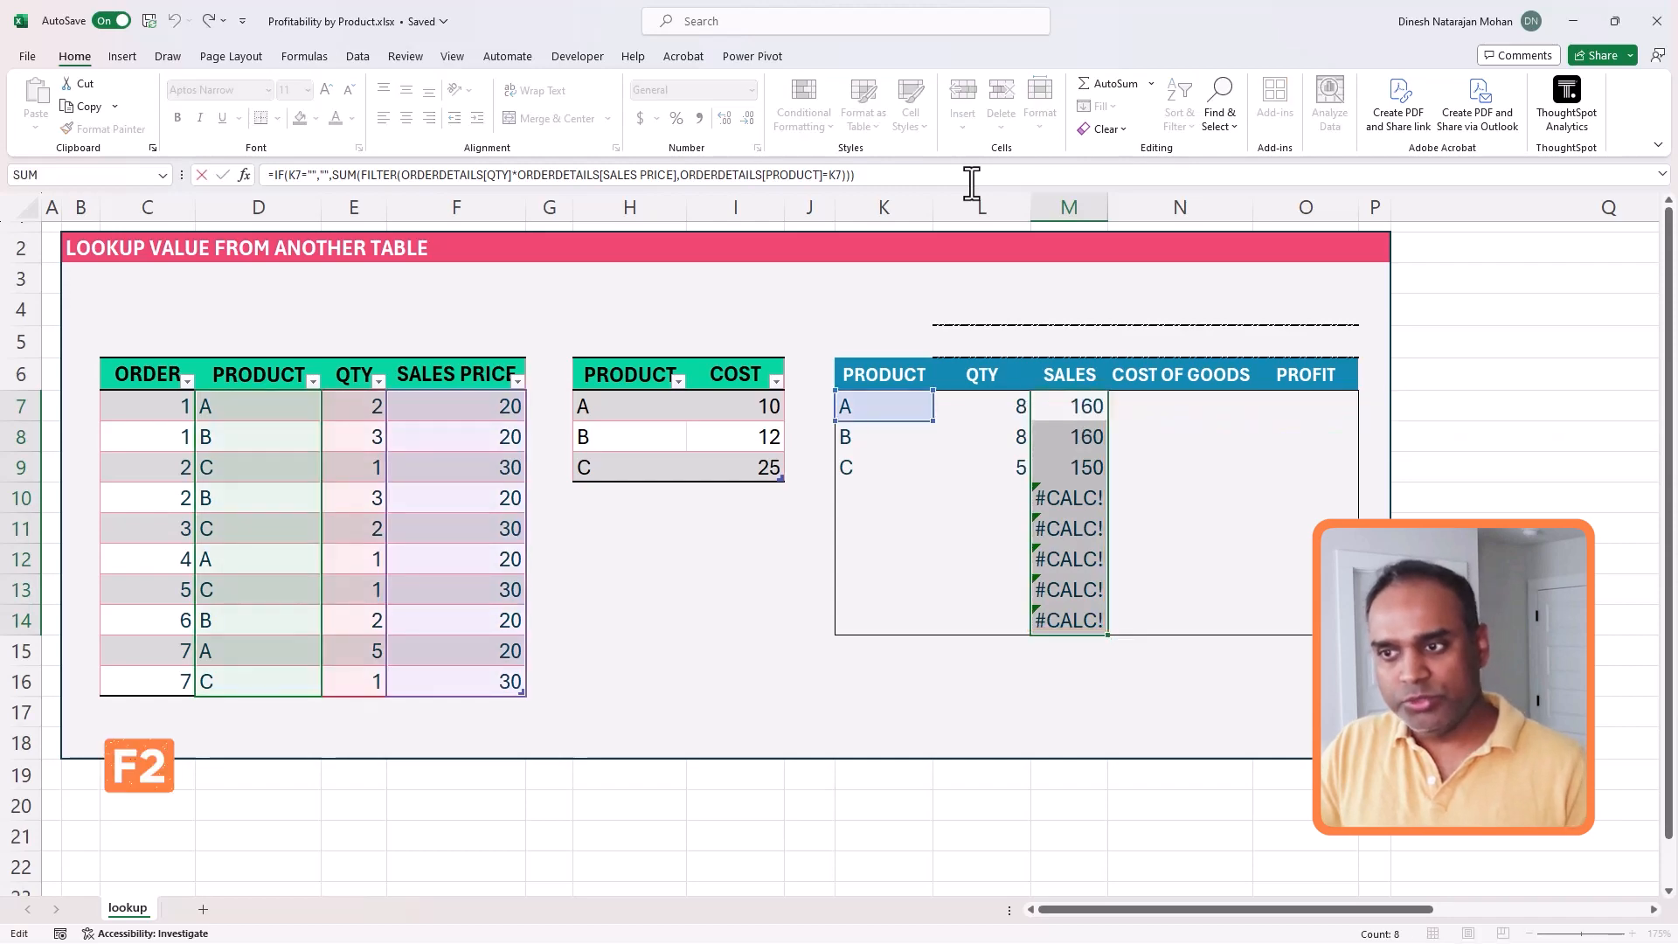